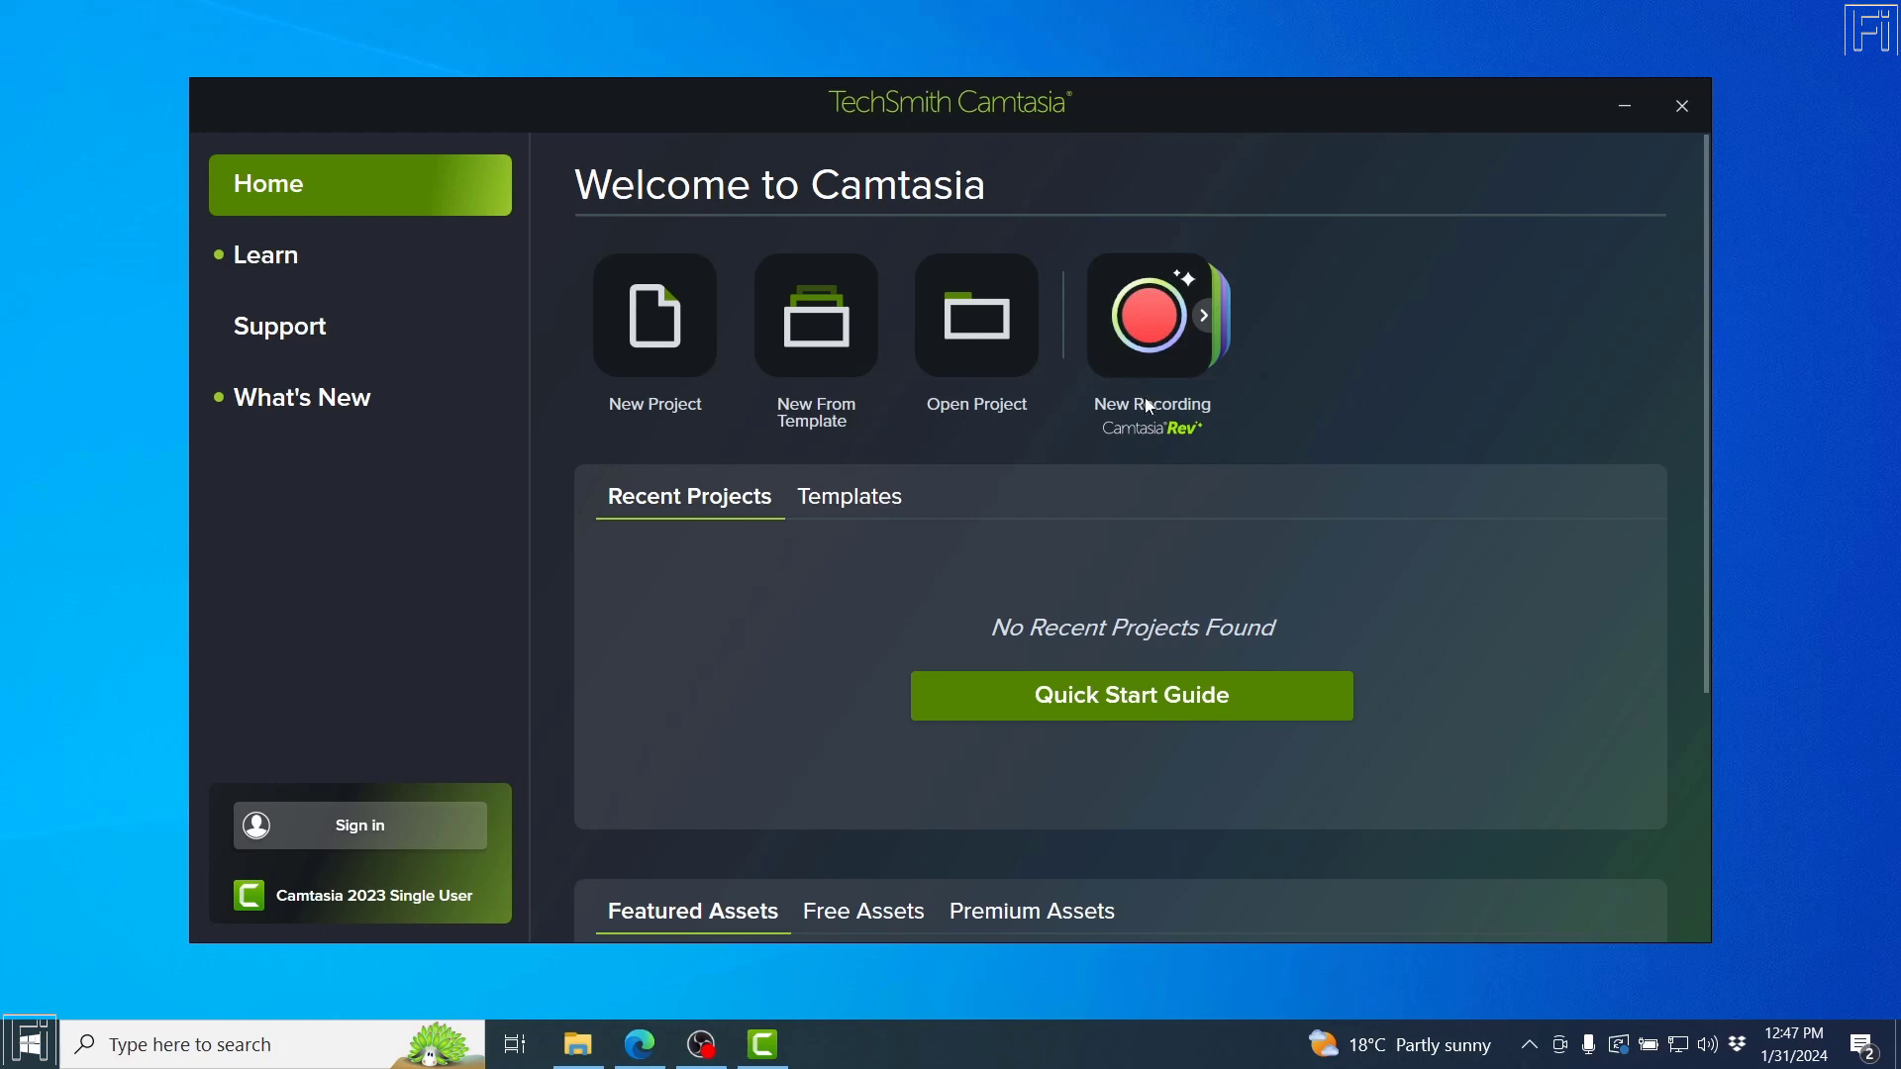
Start a new recording of Screen 1 with webcam, microphone and system audio, keeping Camtasia Rev enabled.
left_click(1140, 330)
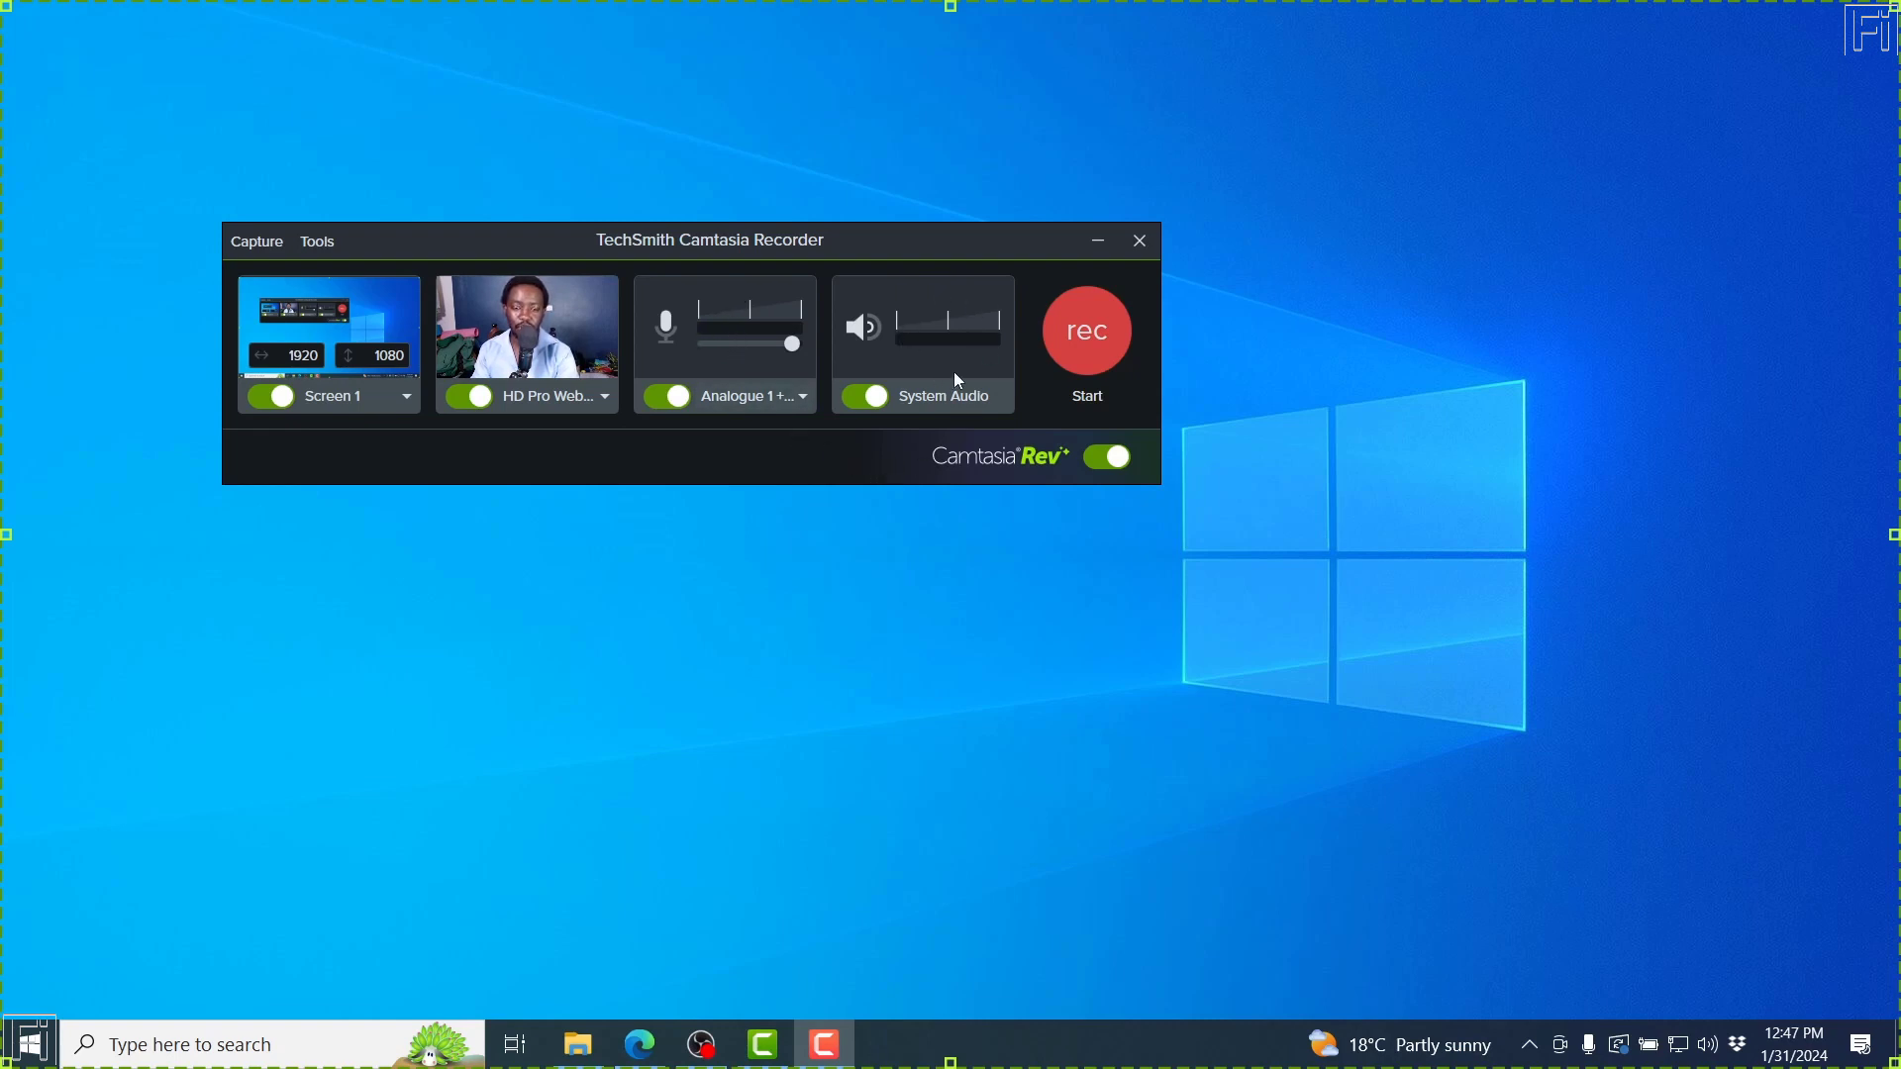
left_click(1103, 459)
left_click(1126, 458)
left_click(1095, 333)
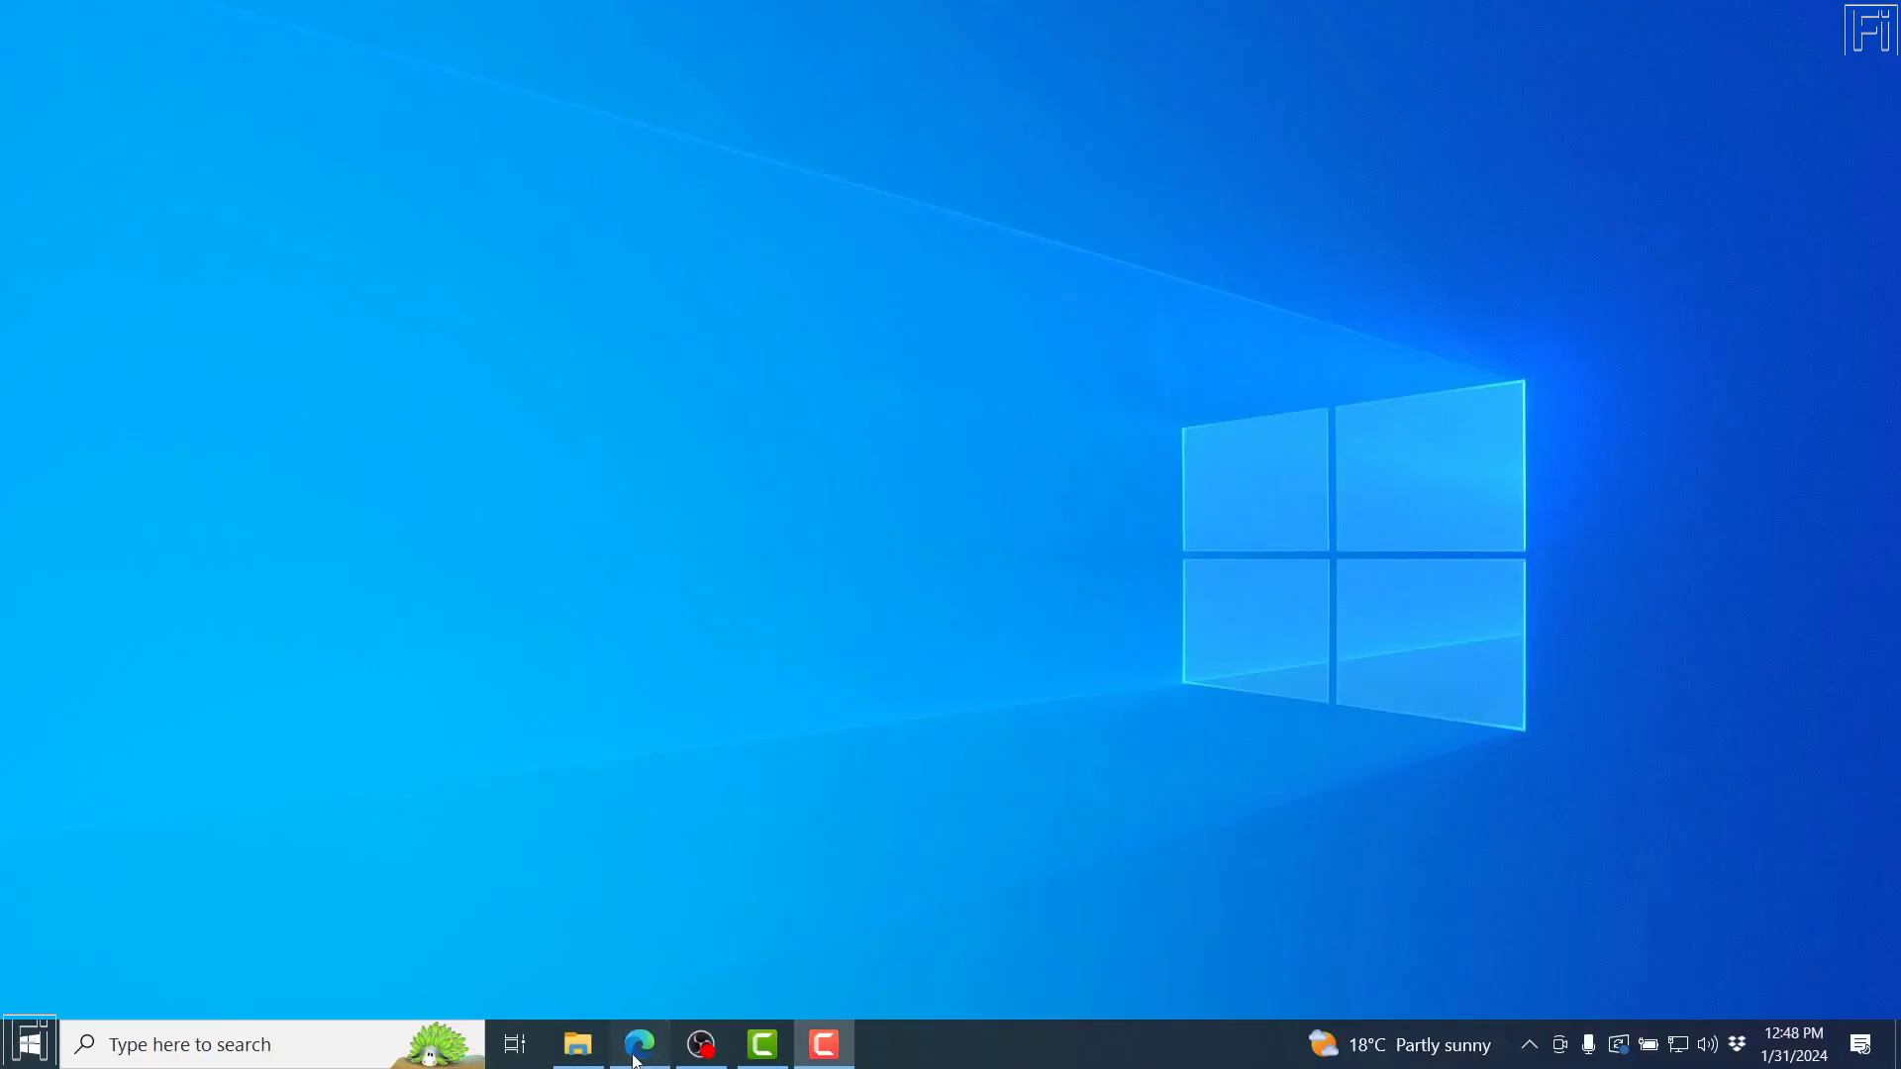
Switch to Microsoft Edge and open the product page of the 14-piece DEWALT Drill Bit Set (DWA1184) from the Amazon results.
left_click(638, 1048)
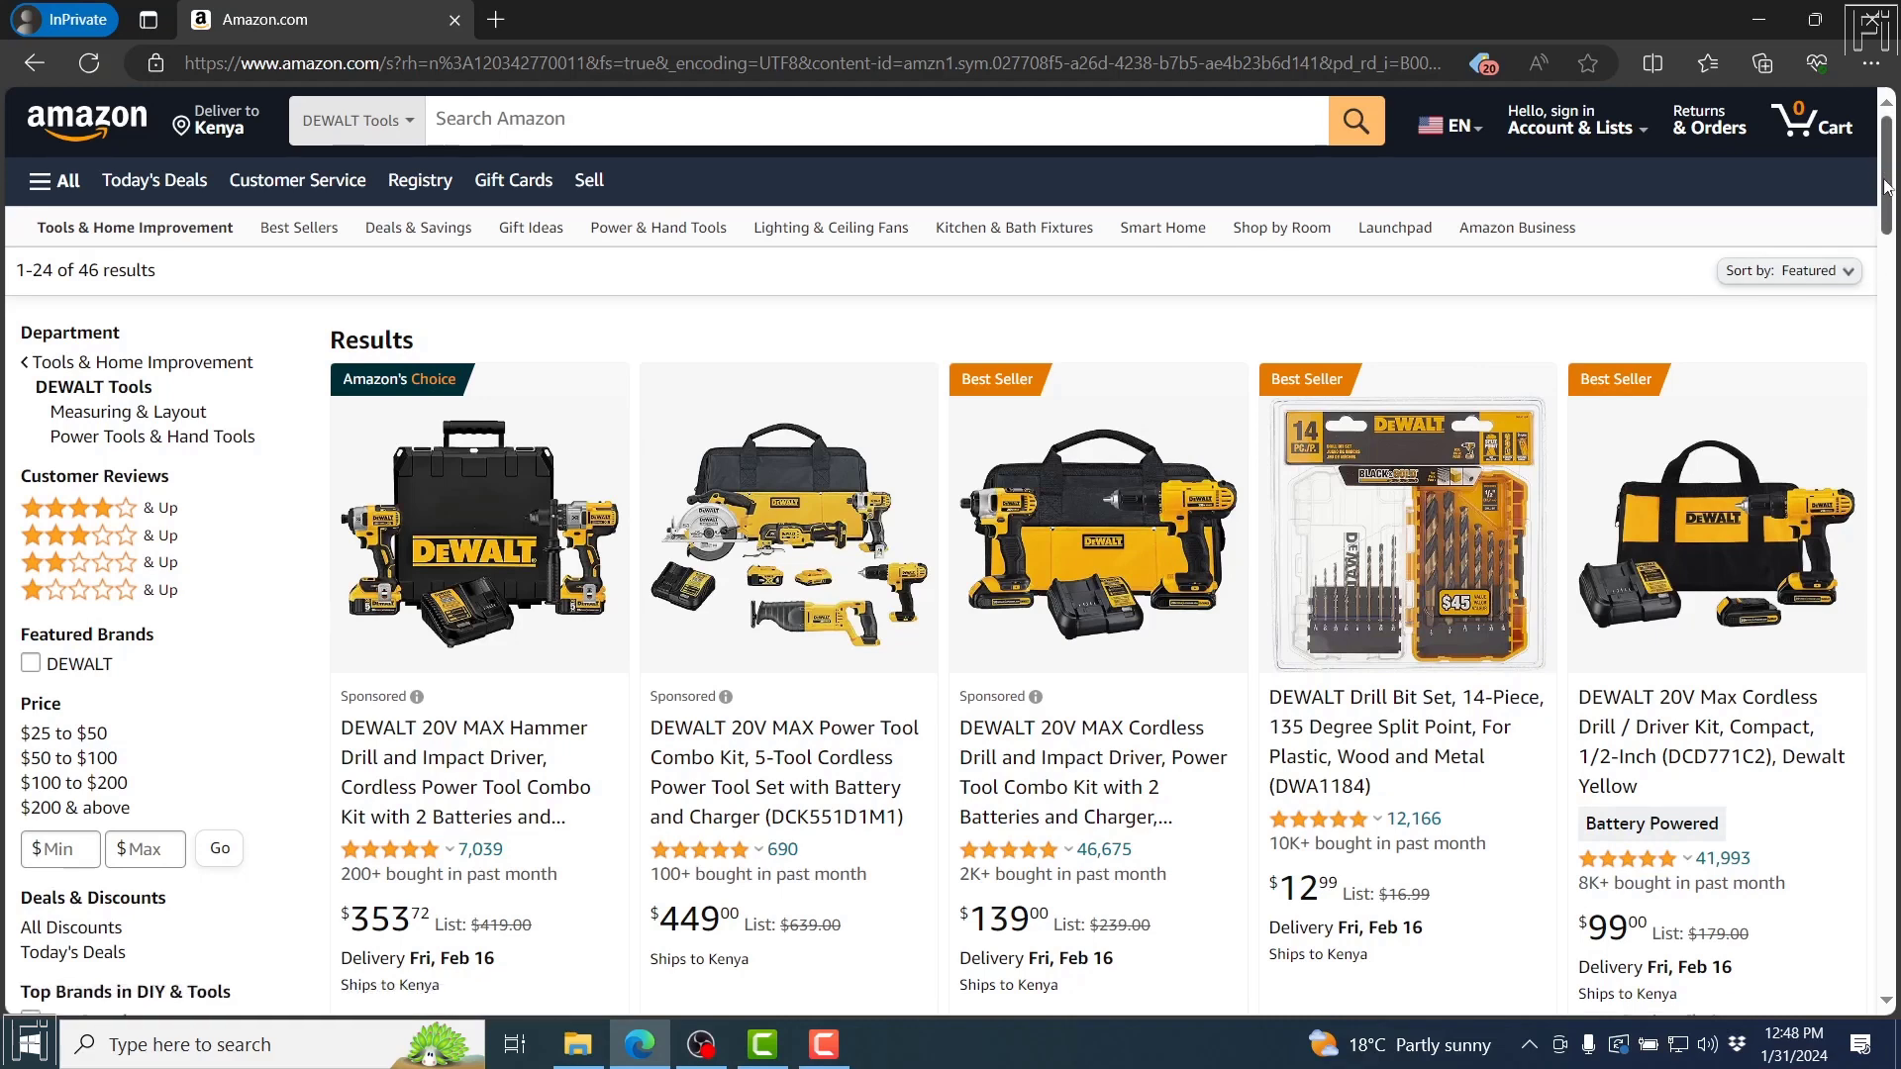
left_click_drag(1886, 186, 1888, 195)
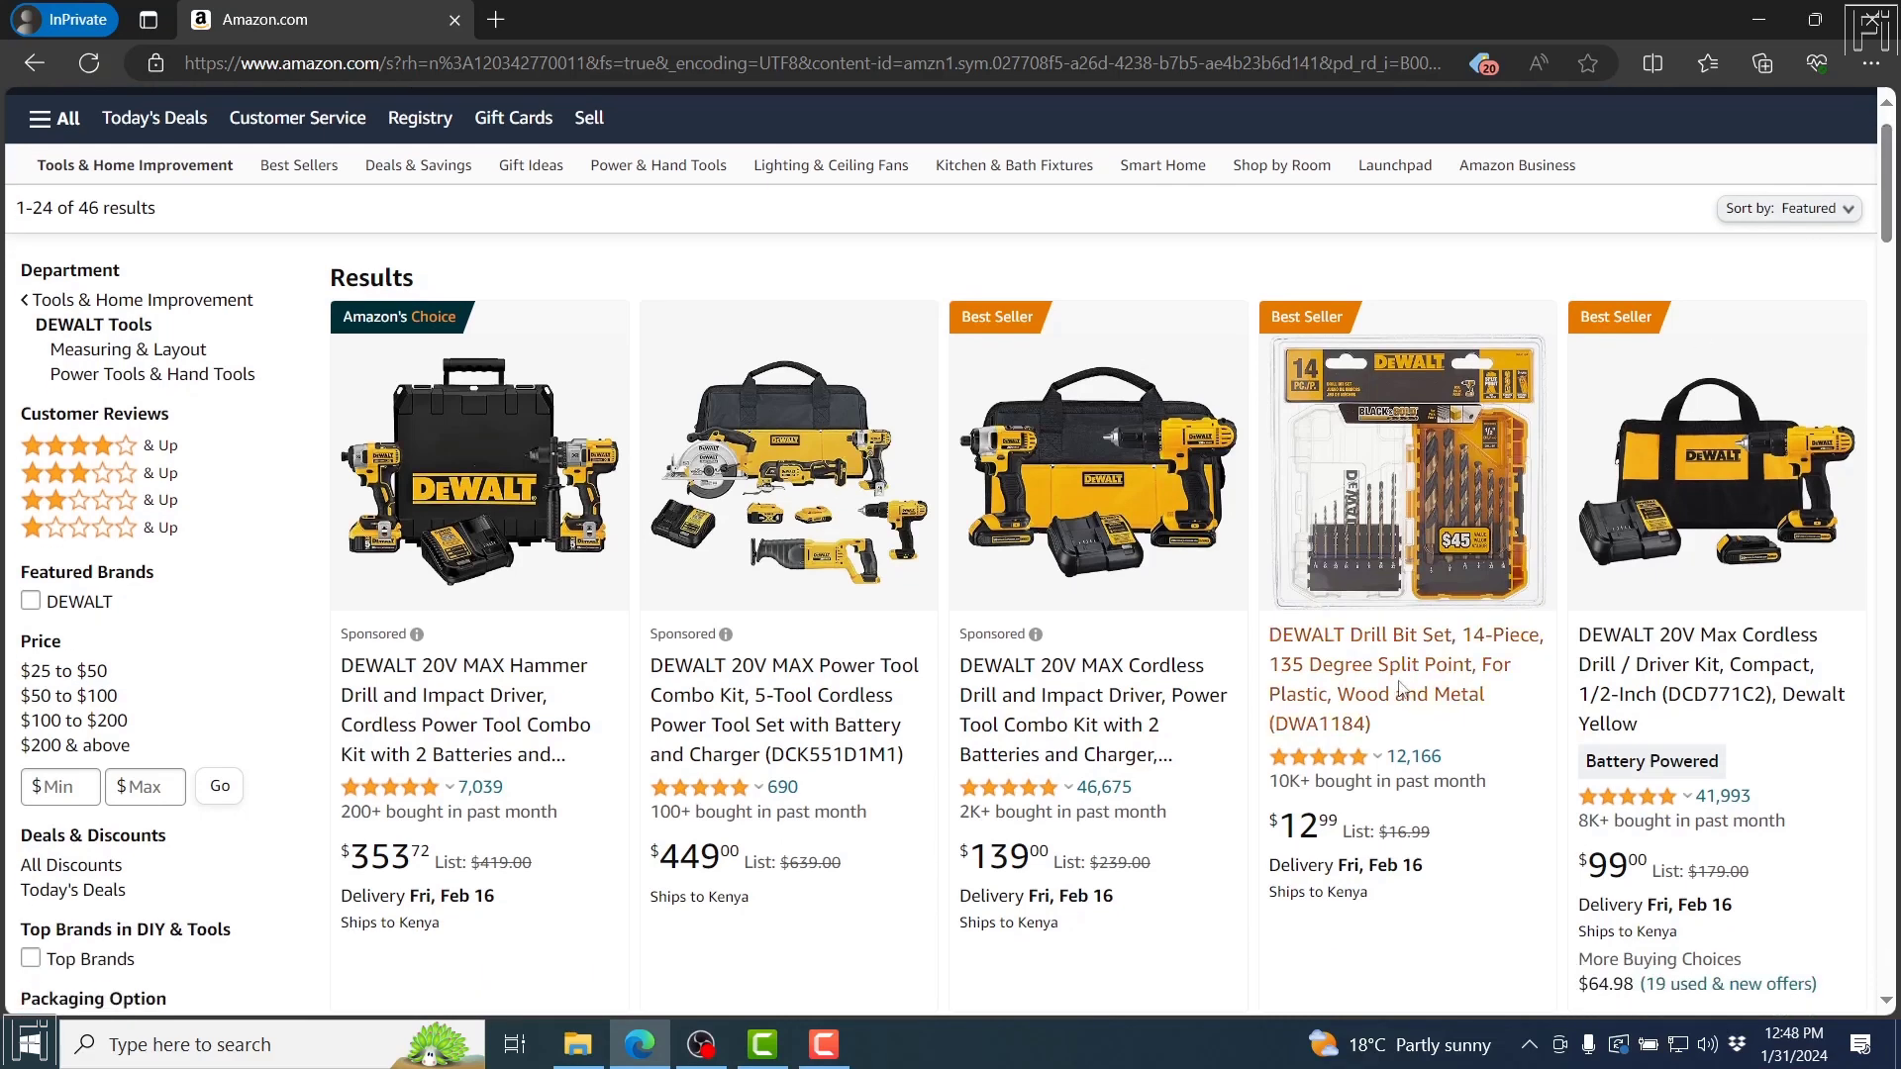
left_click(1345, 663)
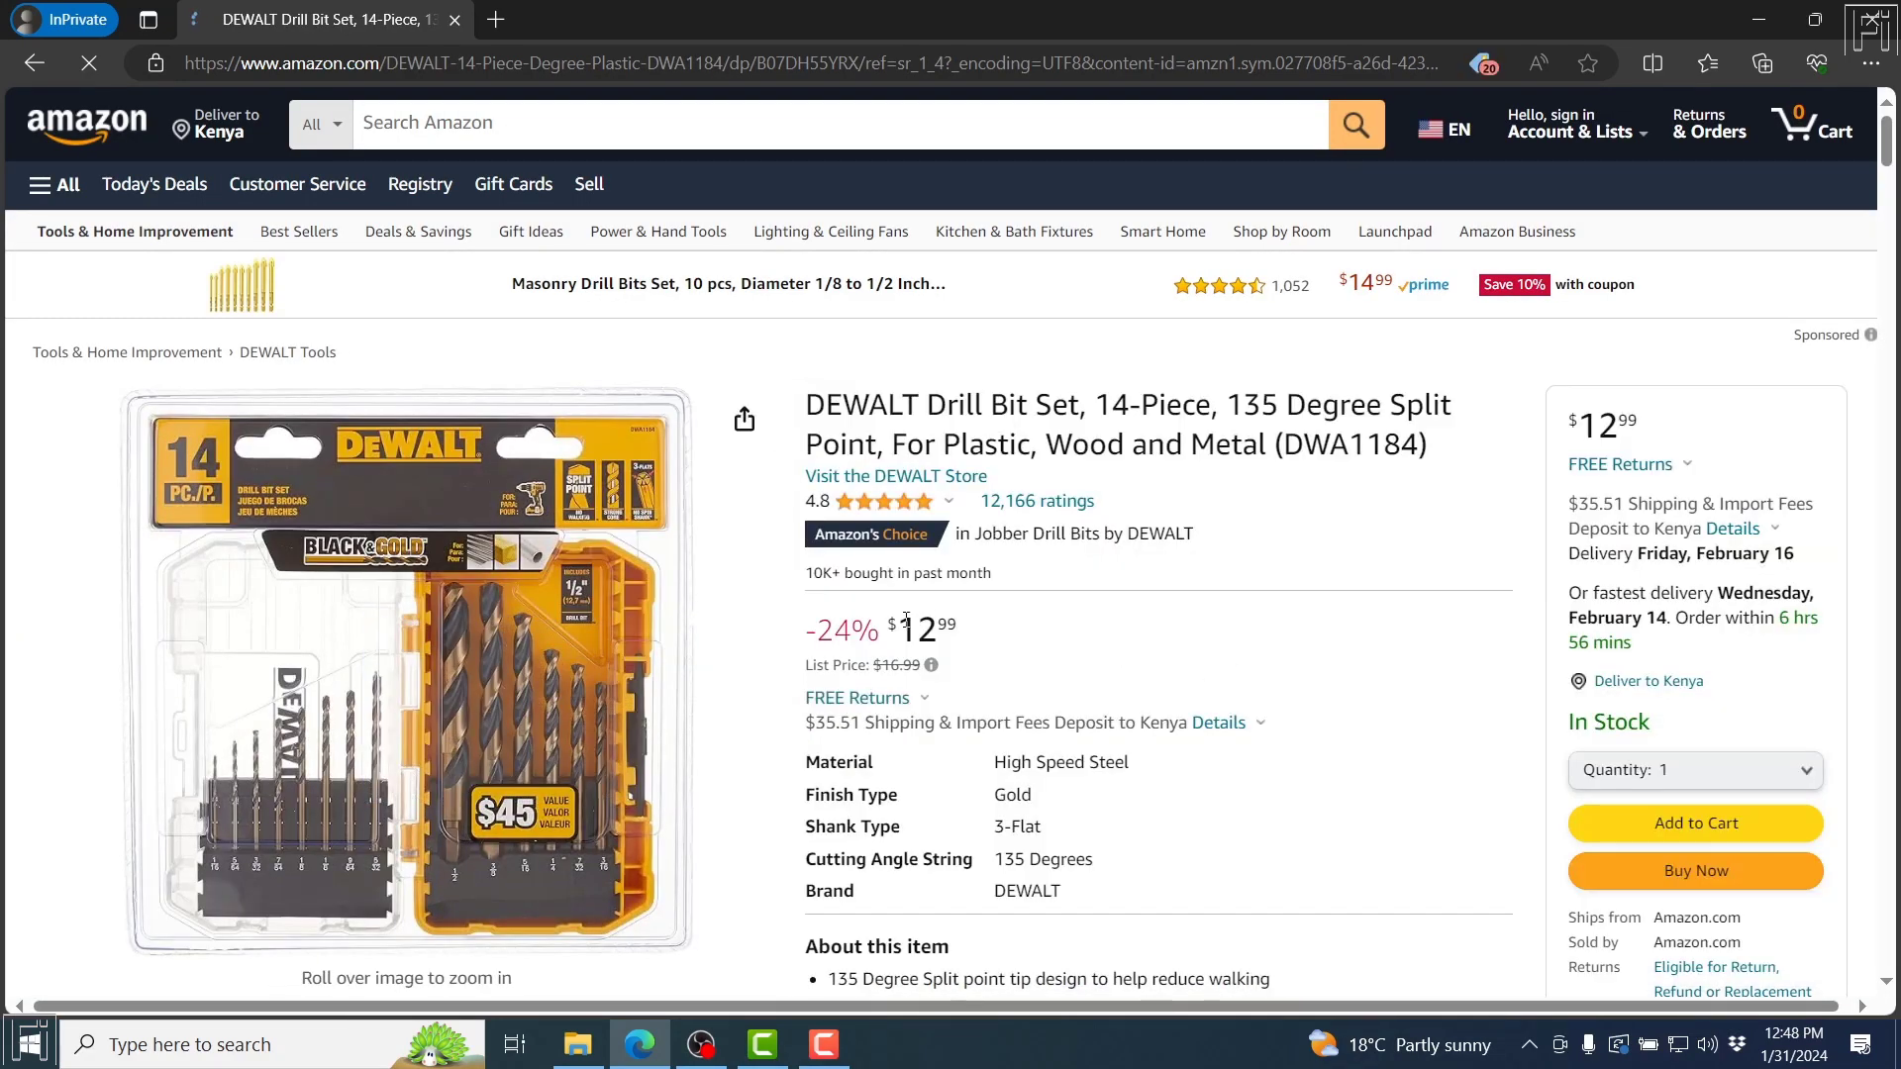
Highlight the drill bit set's price and discount percentage for the recording, and minimize the browser window.
left_click_drag(897, 630, 976, 628)
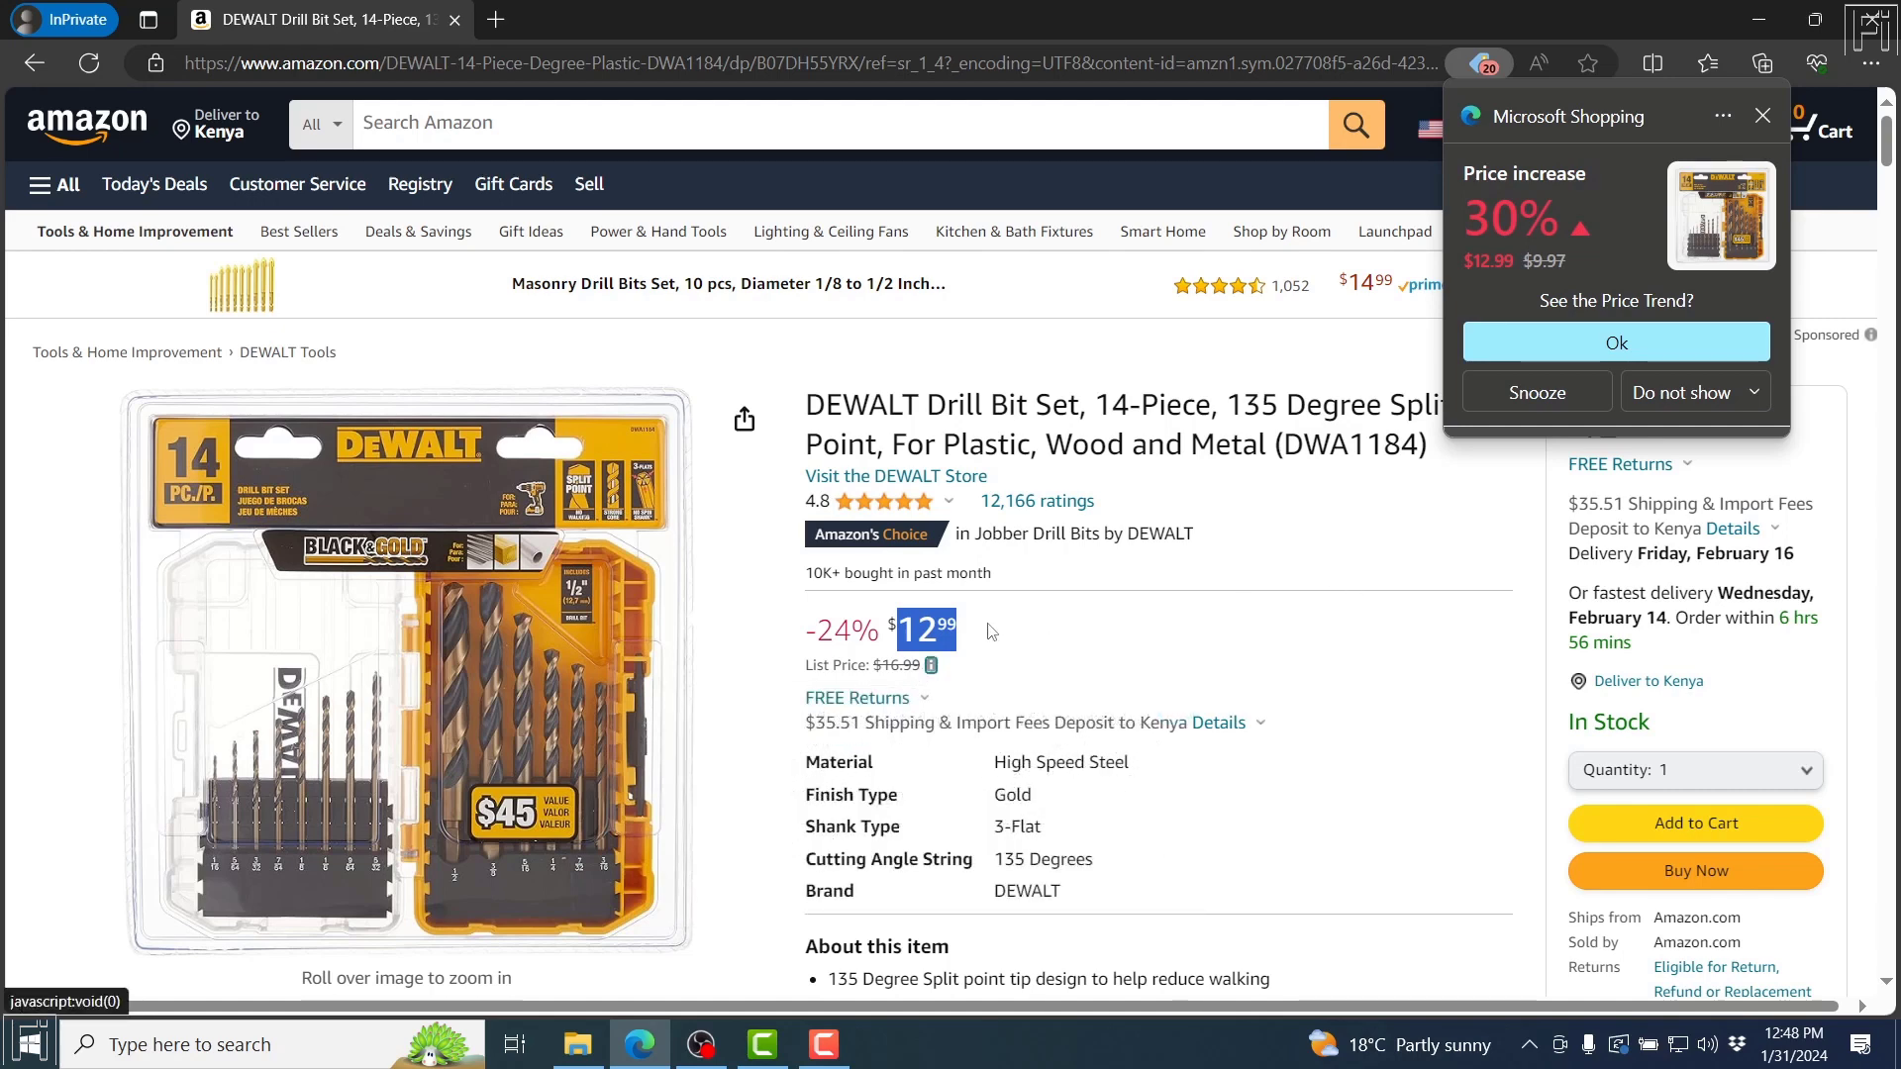
left_click_drag(802, 635, 880, 634)
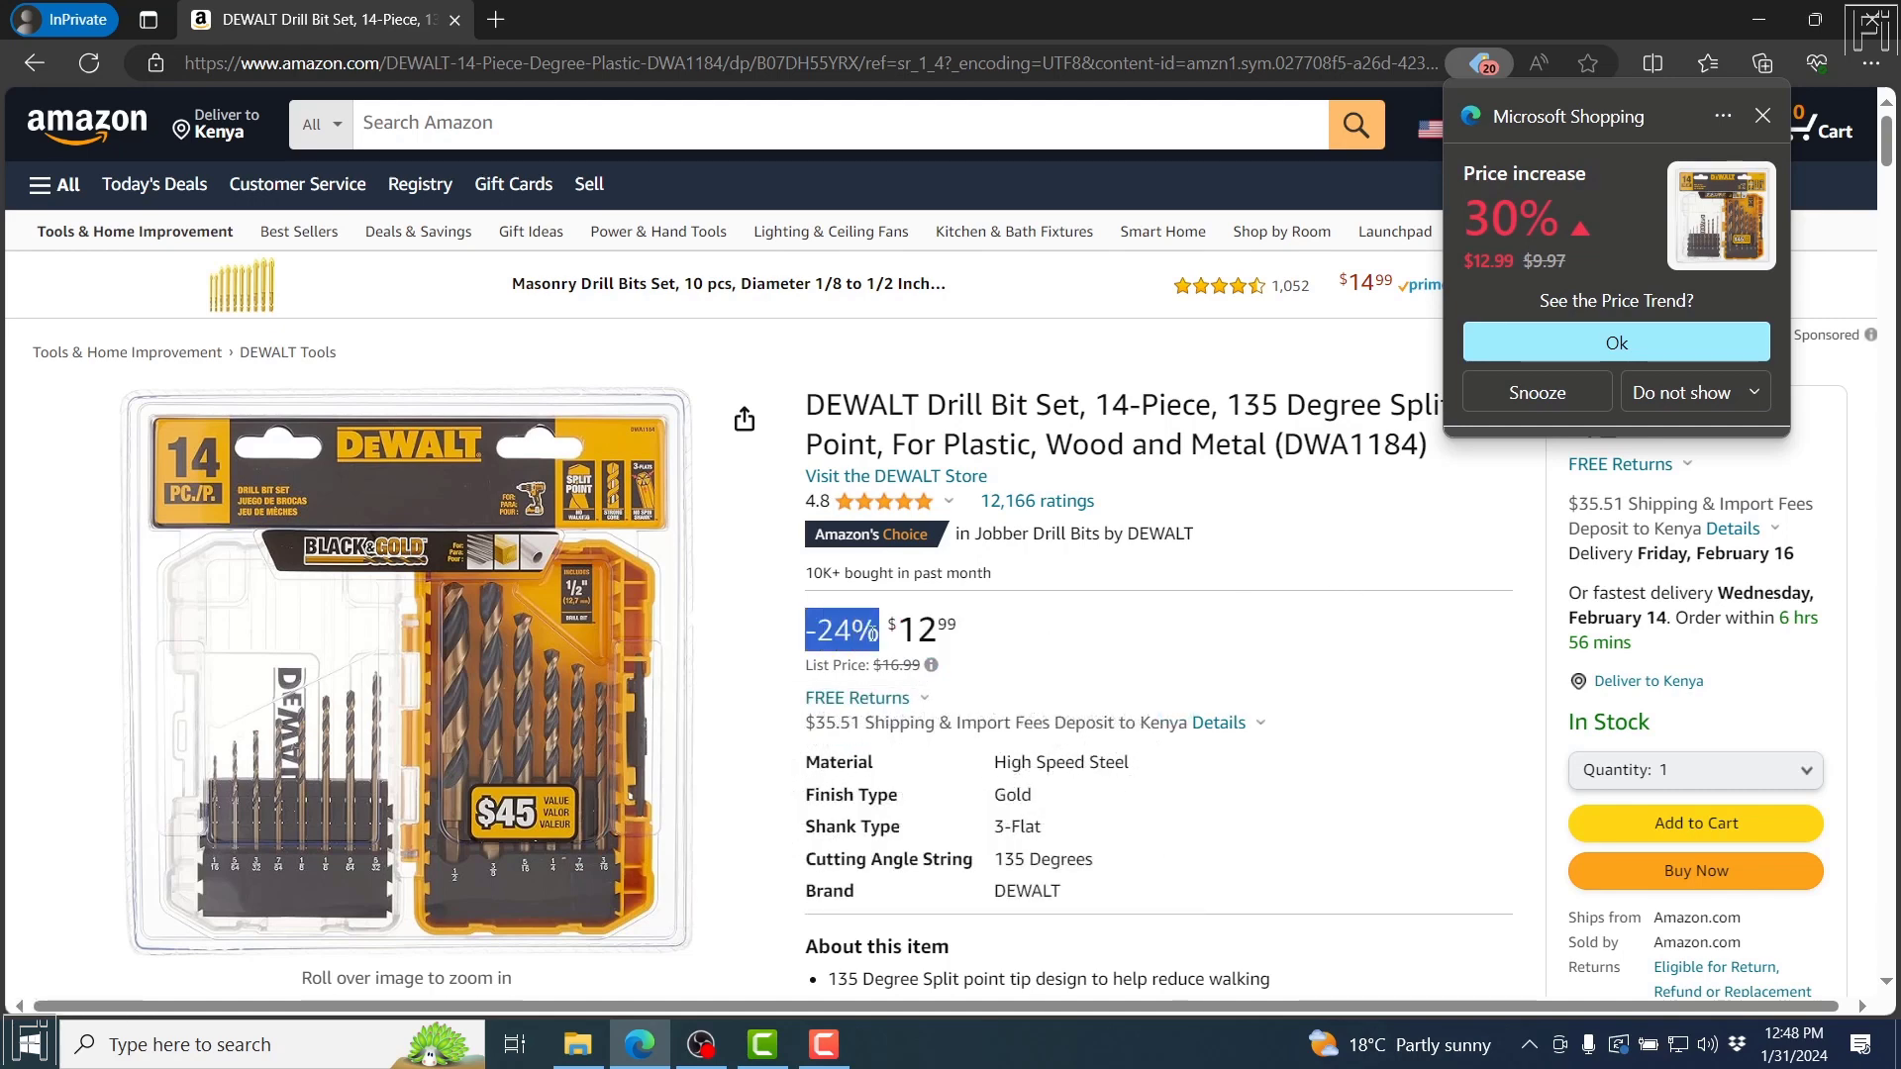
left_click_drag(799, 576, 866, 585)
left_click(1033, 582)
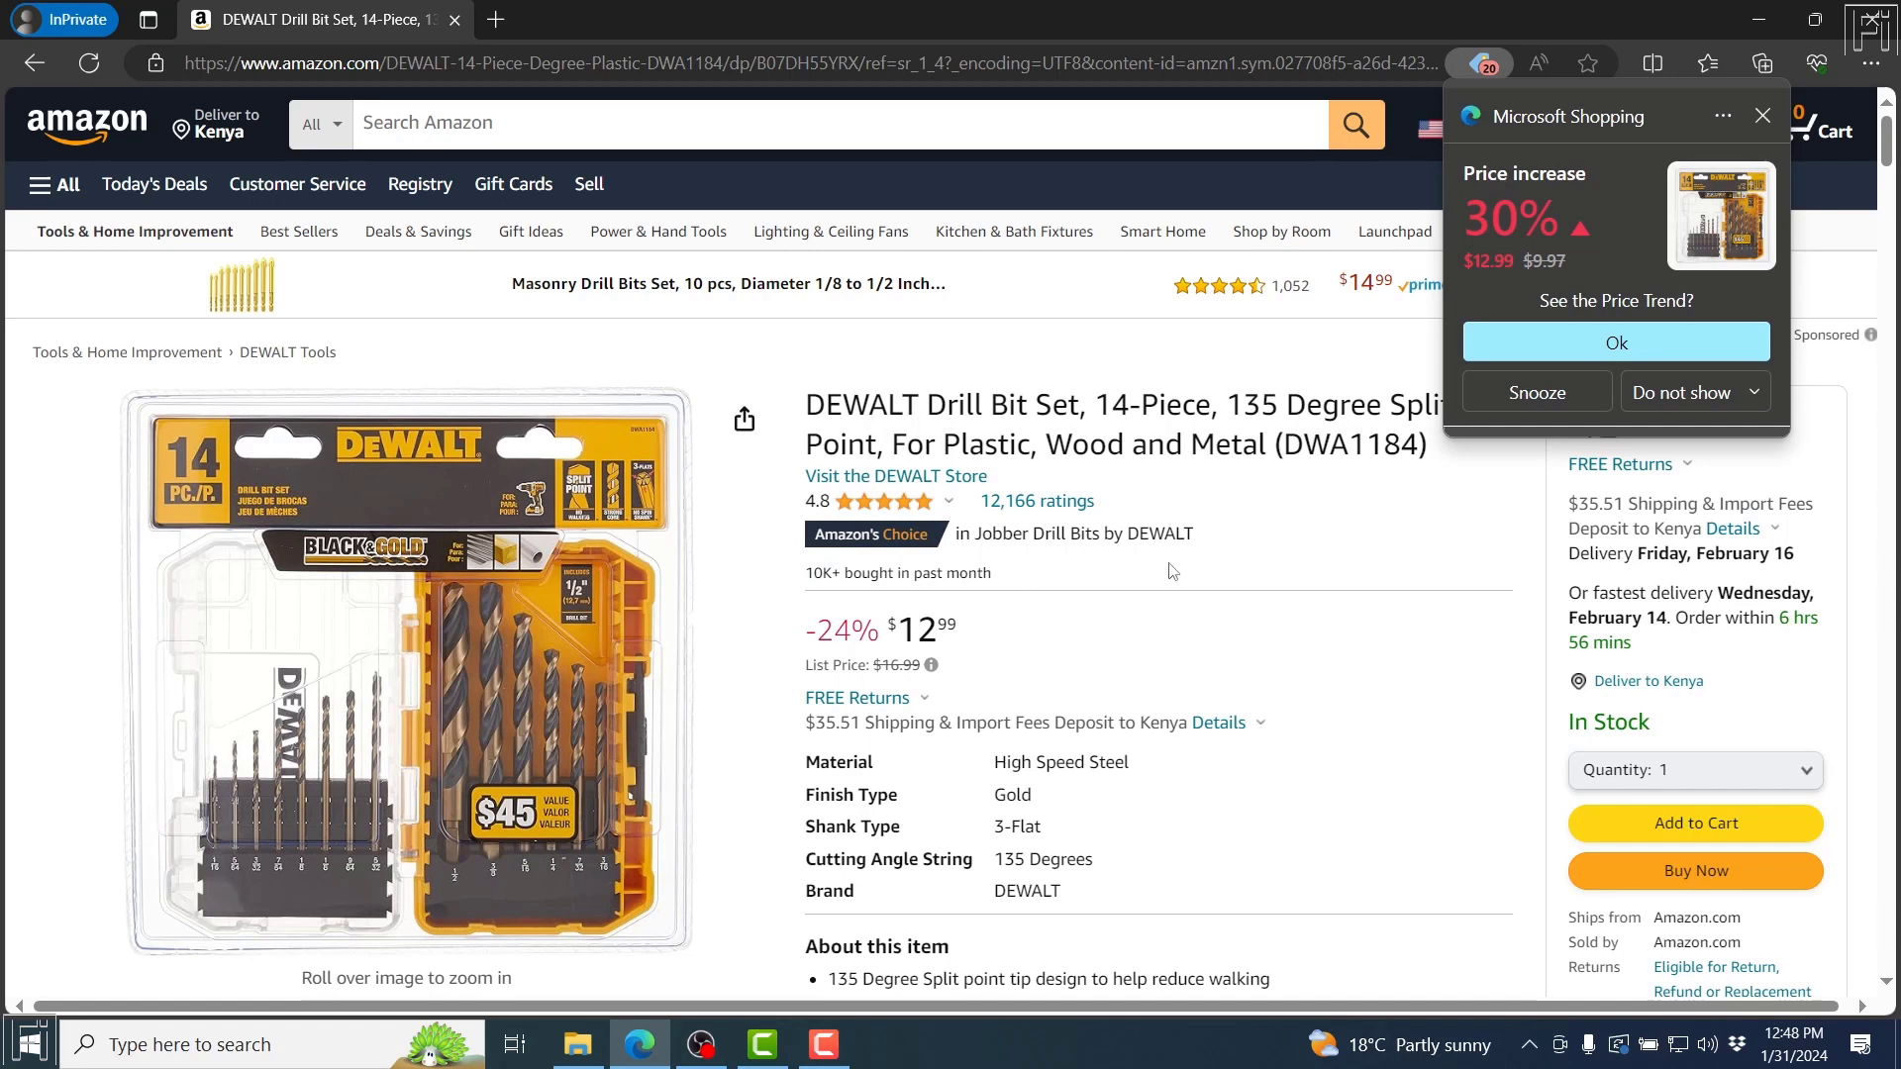
left_click(1758, 19)
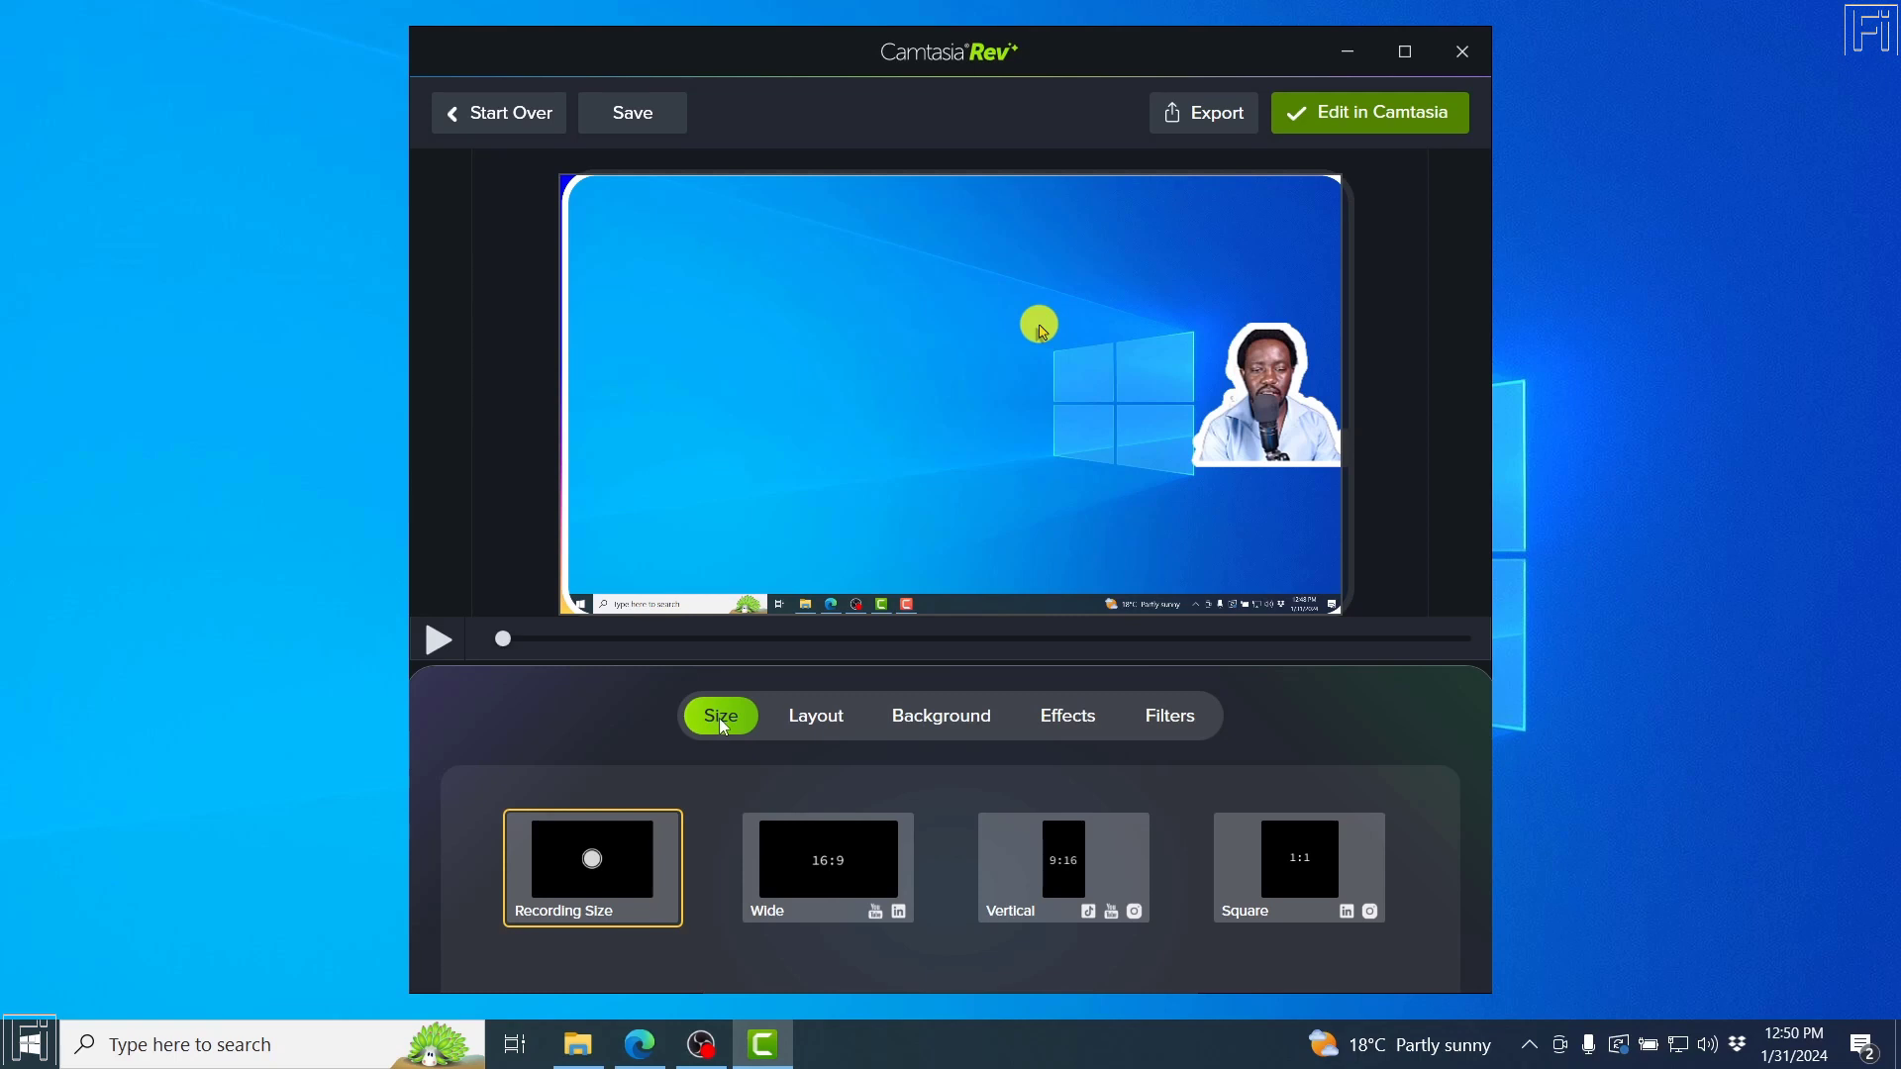
Try the Wide, Vertical and Square video sizes and return to Recording Size.
left_click(810, 870)
left_click(1055, 870)
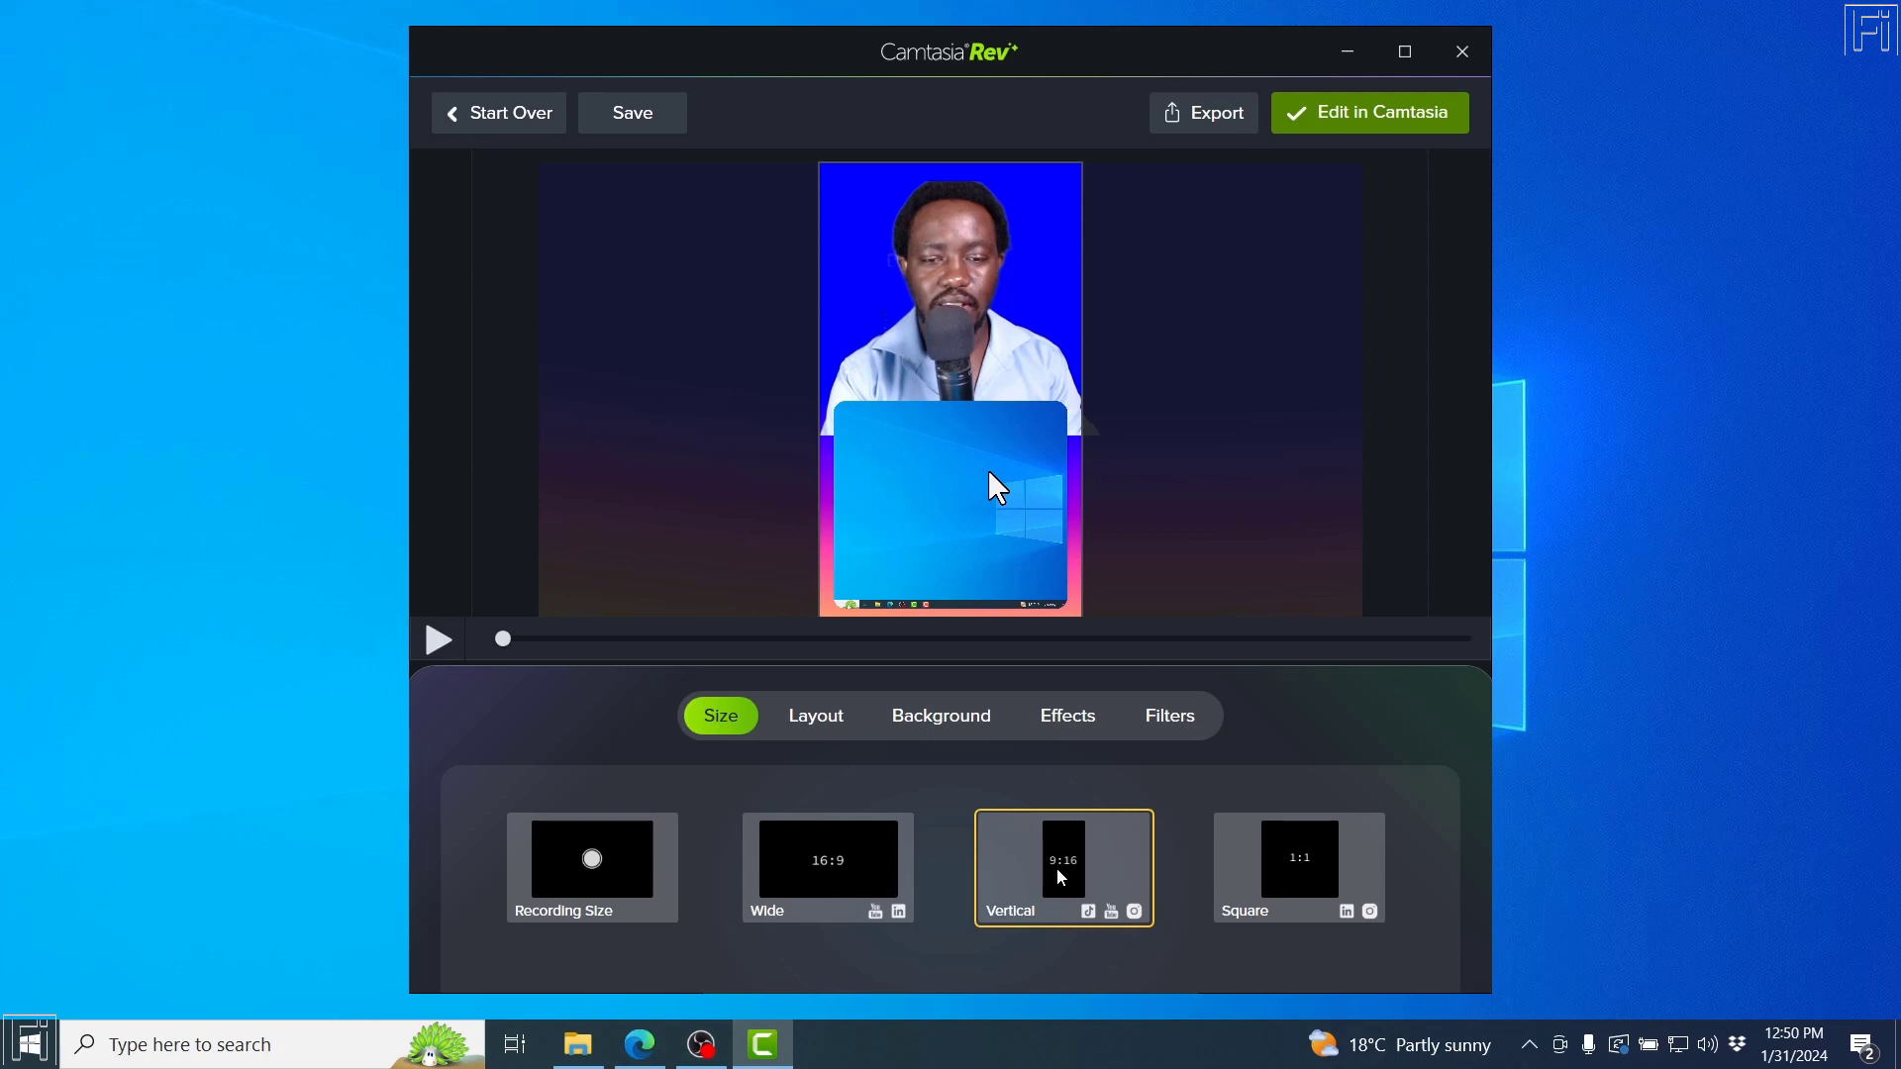
left_click(1317, 868)
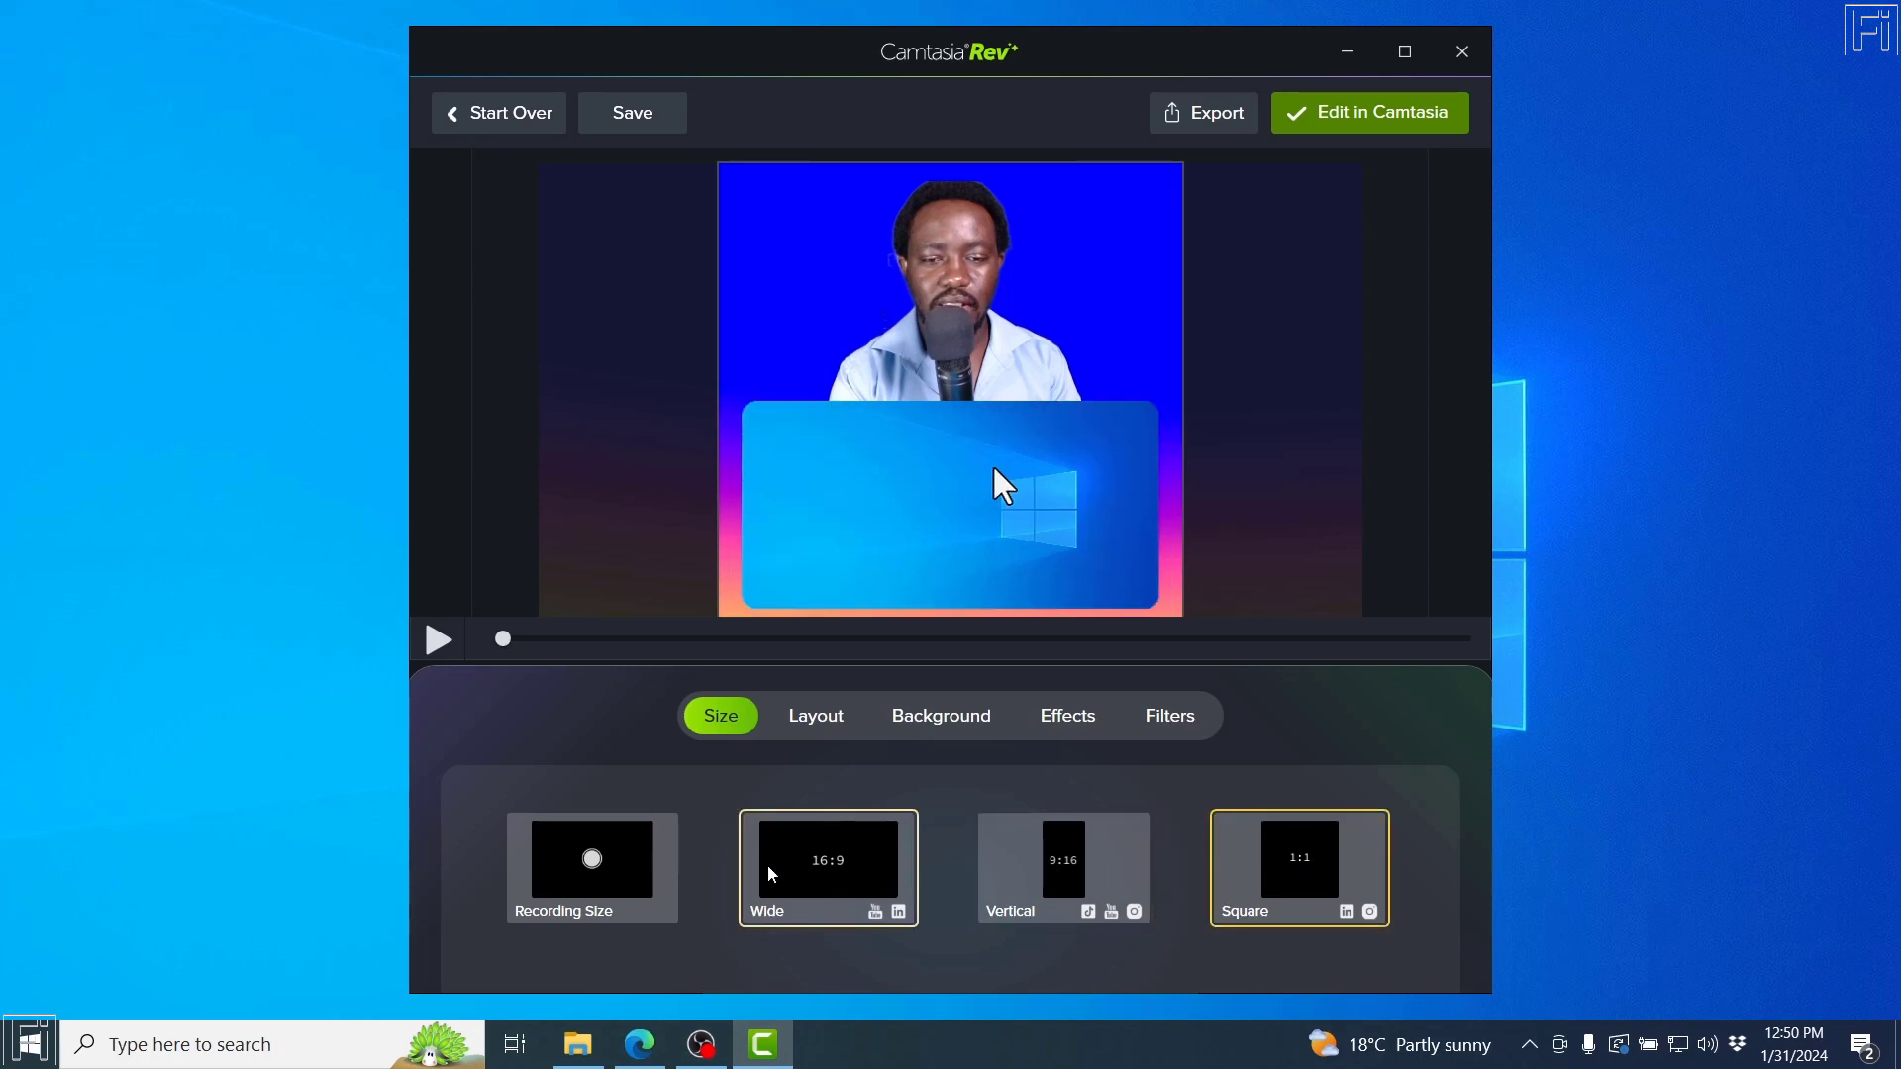
left_click(612, 881)
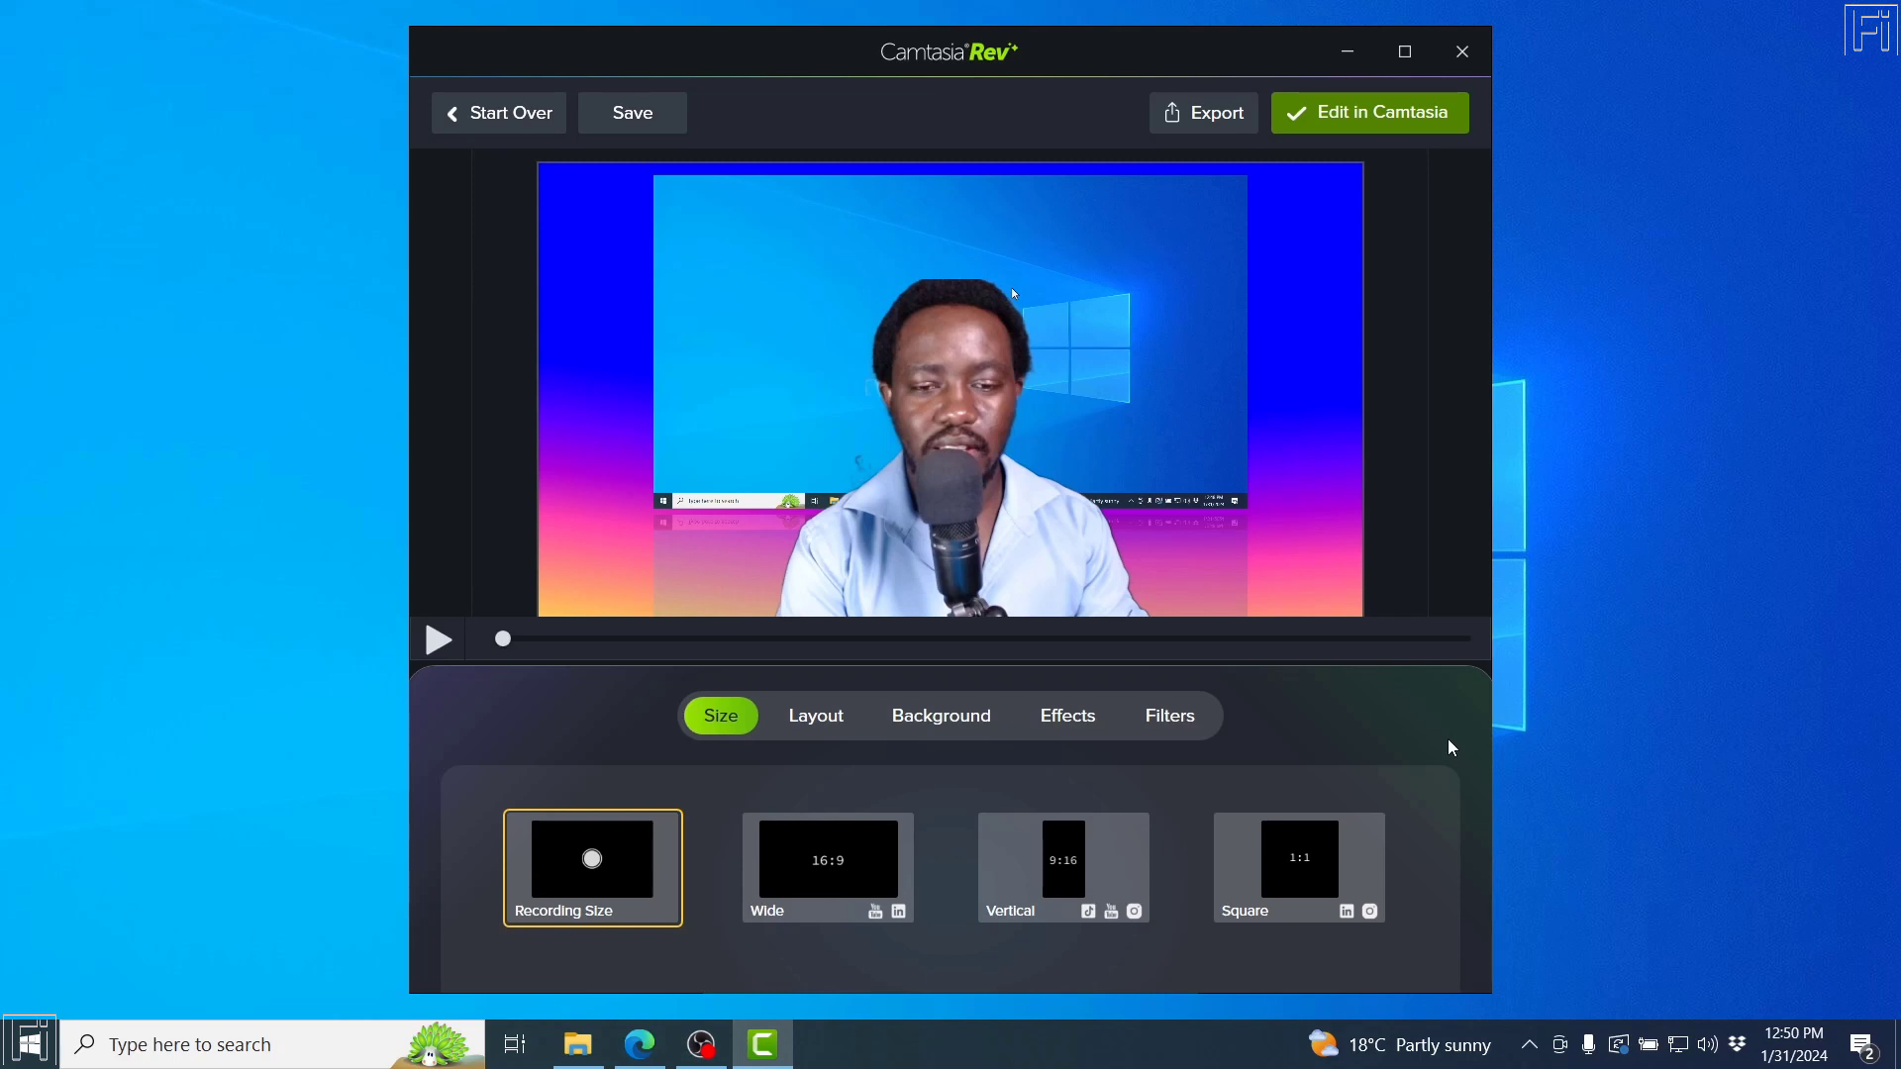
Try several layouts and apply the one with a background-free webcam cutout at the lower right of the framed screen recording.
left_click(826, 728)
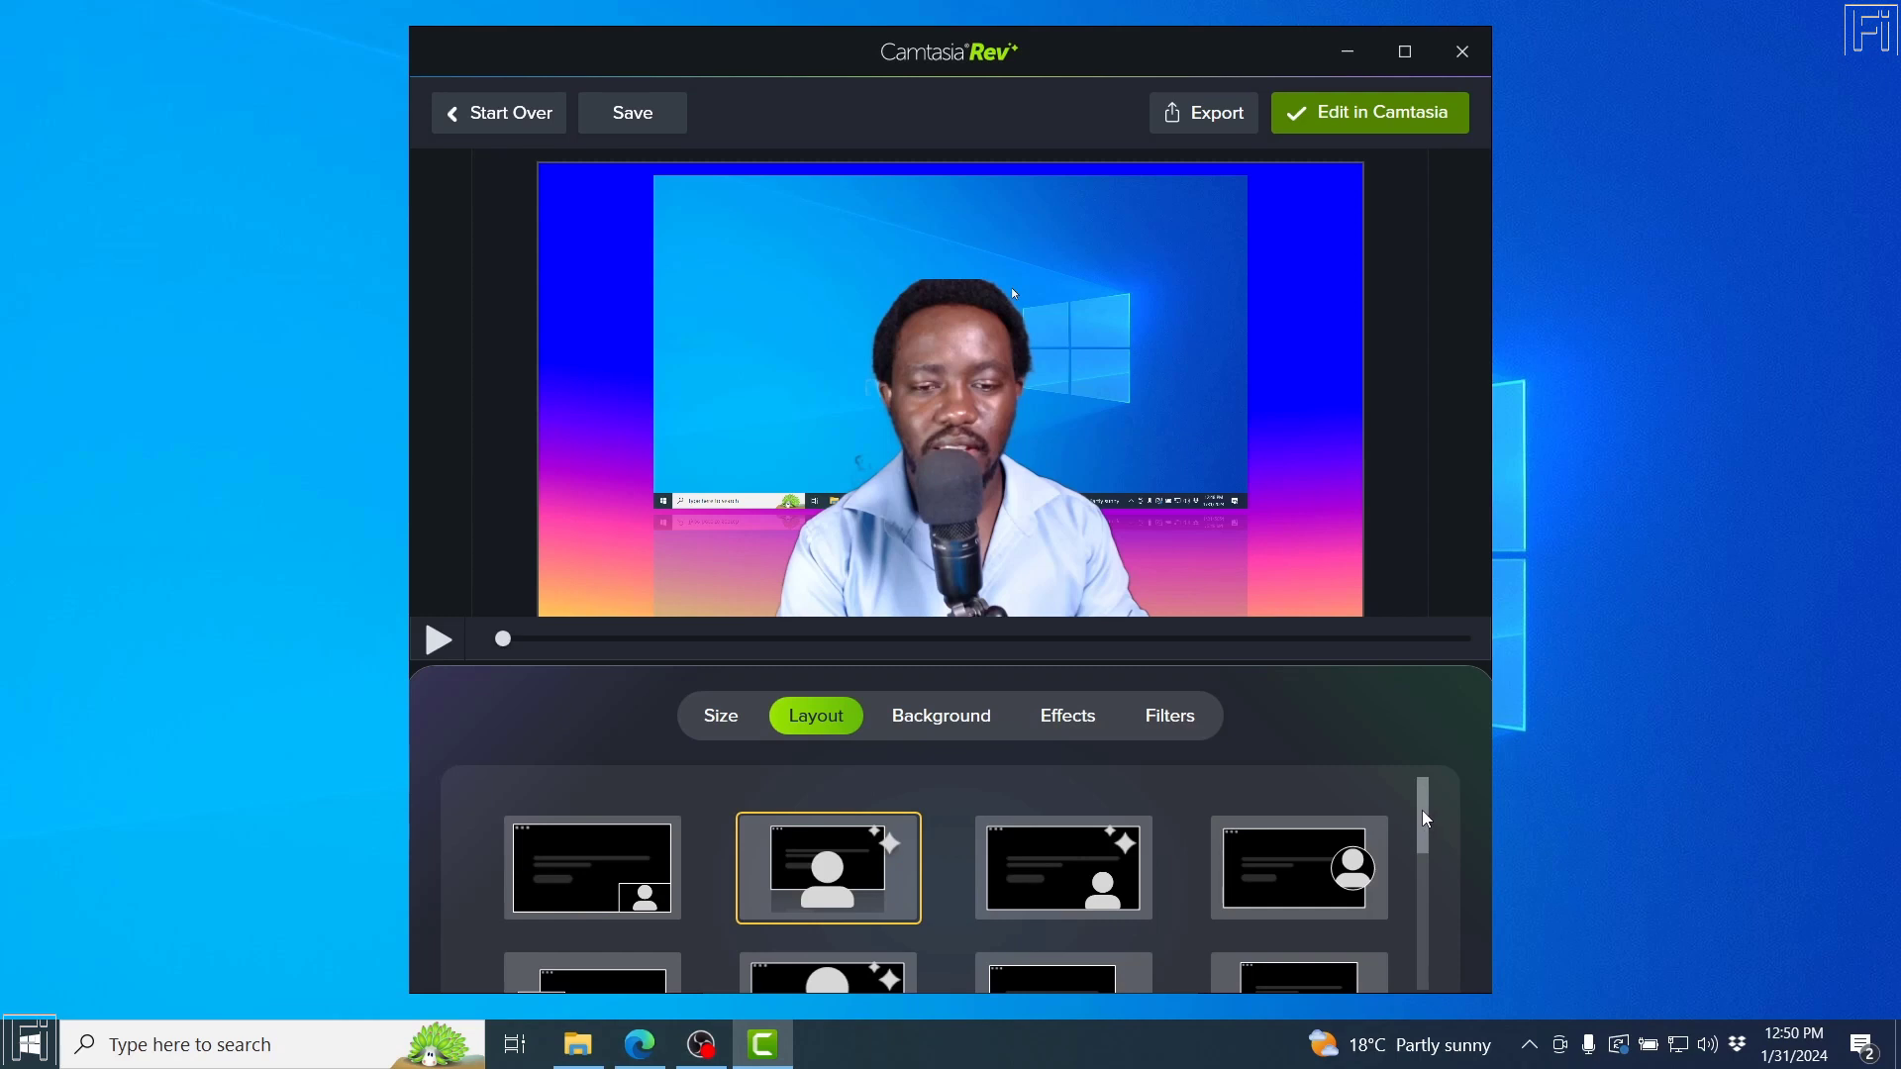
left_click_drag(1426, 818, 1429, 904)
scroll(1429, 905, "up", 2)
left_click(901, 871)
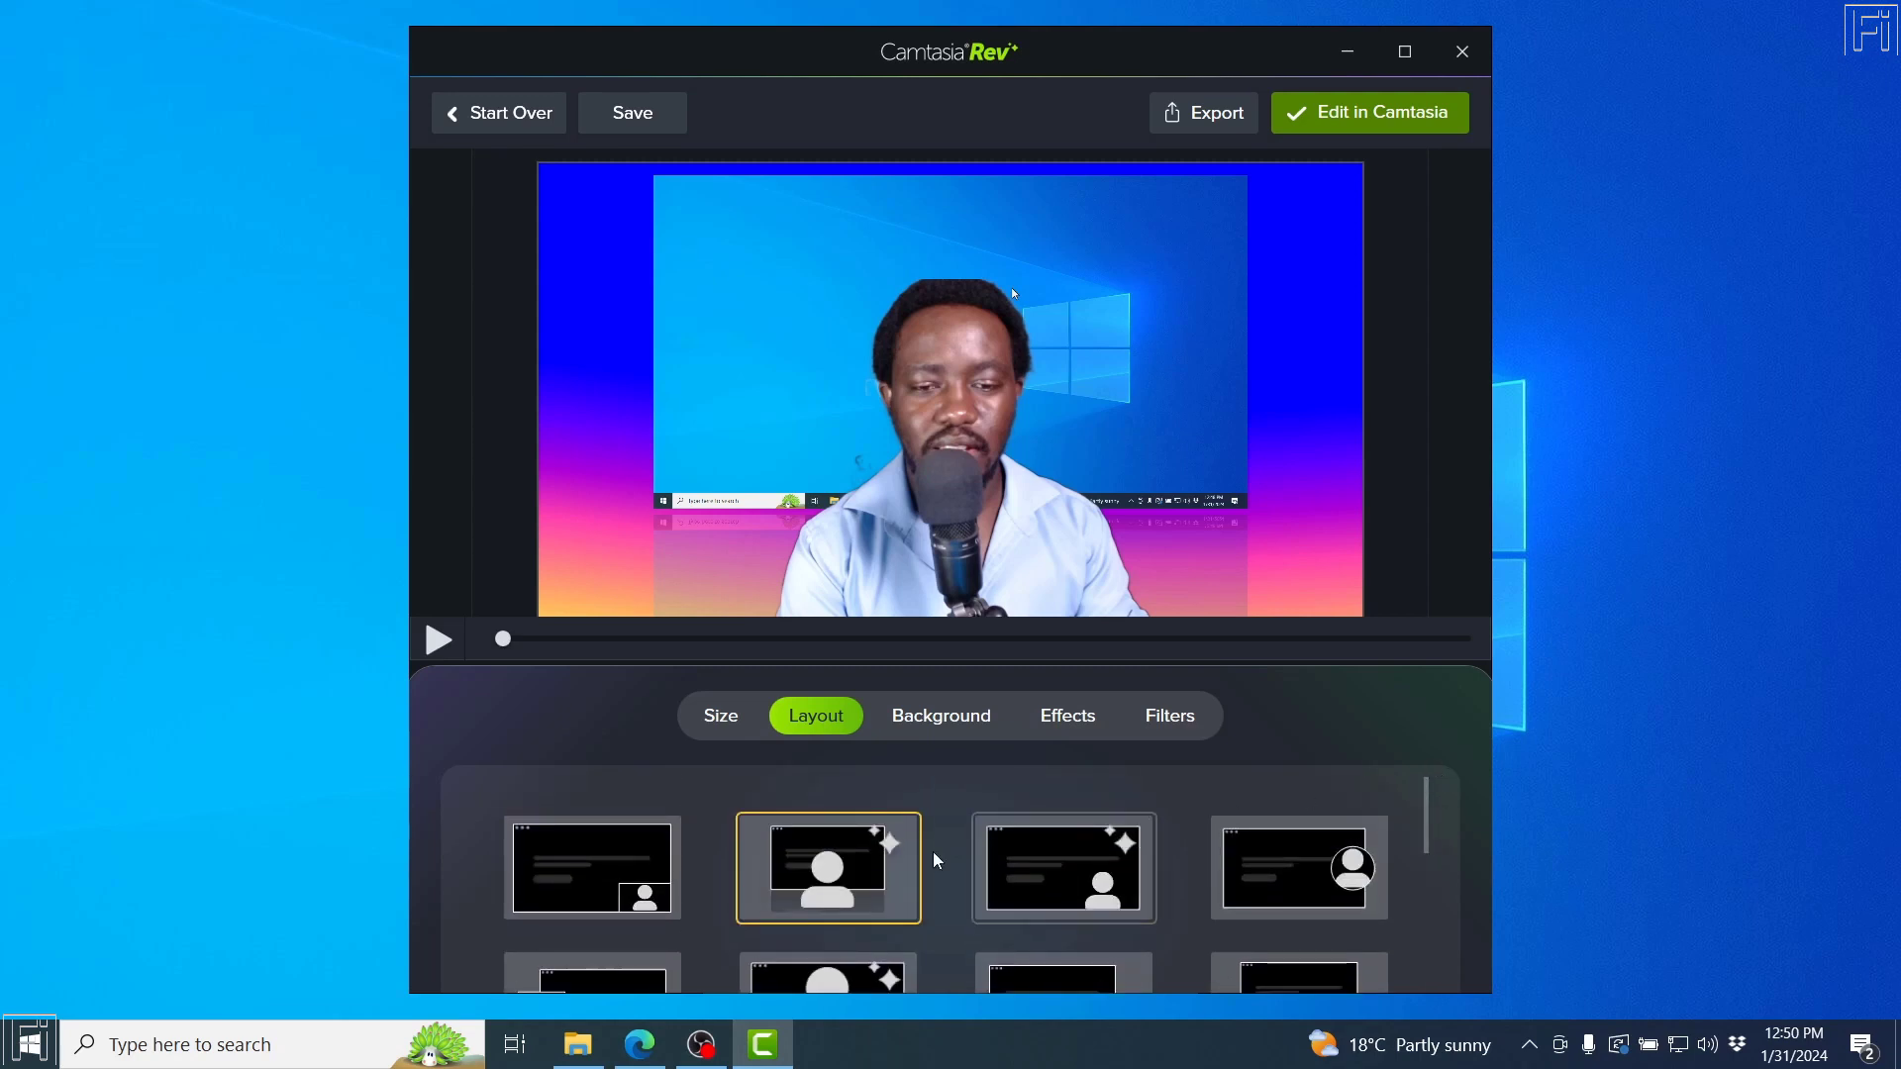
left_click(619, 897)
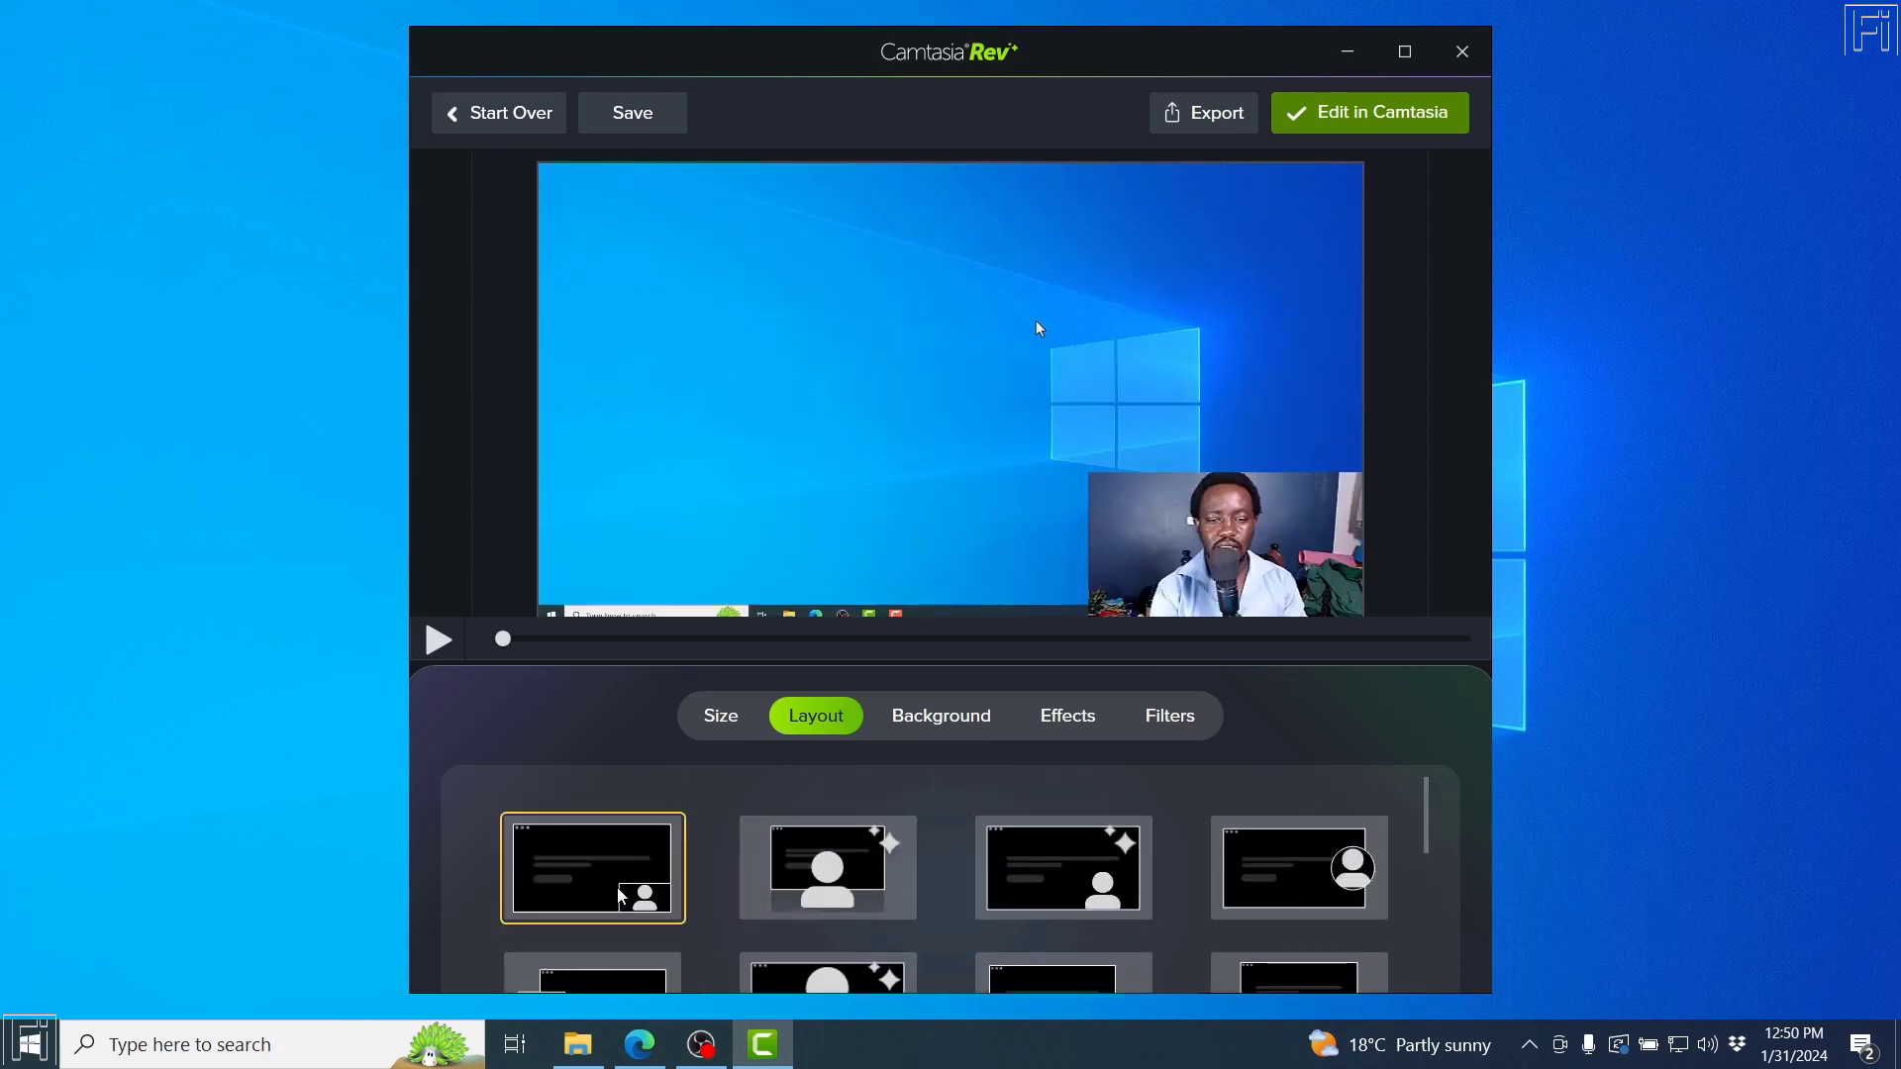
left_click(1095, 880)
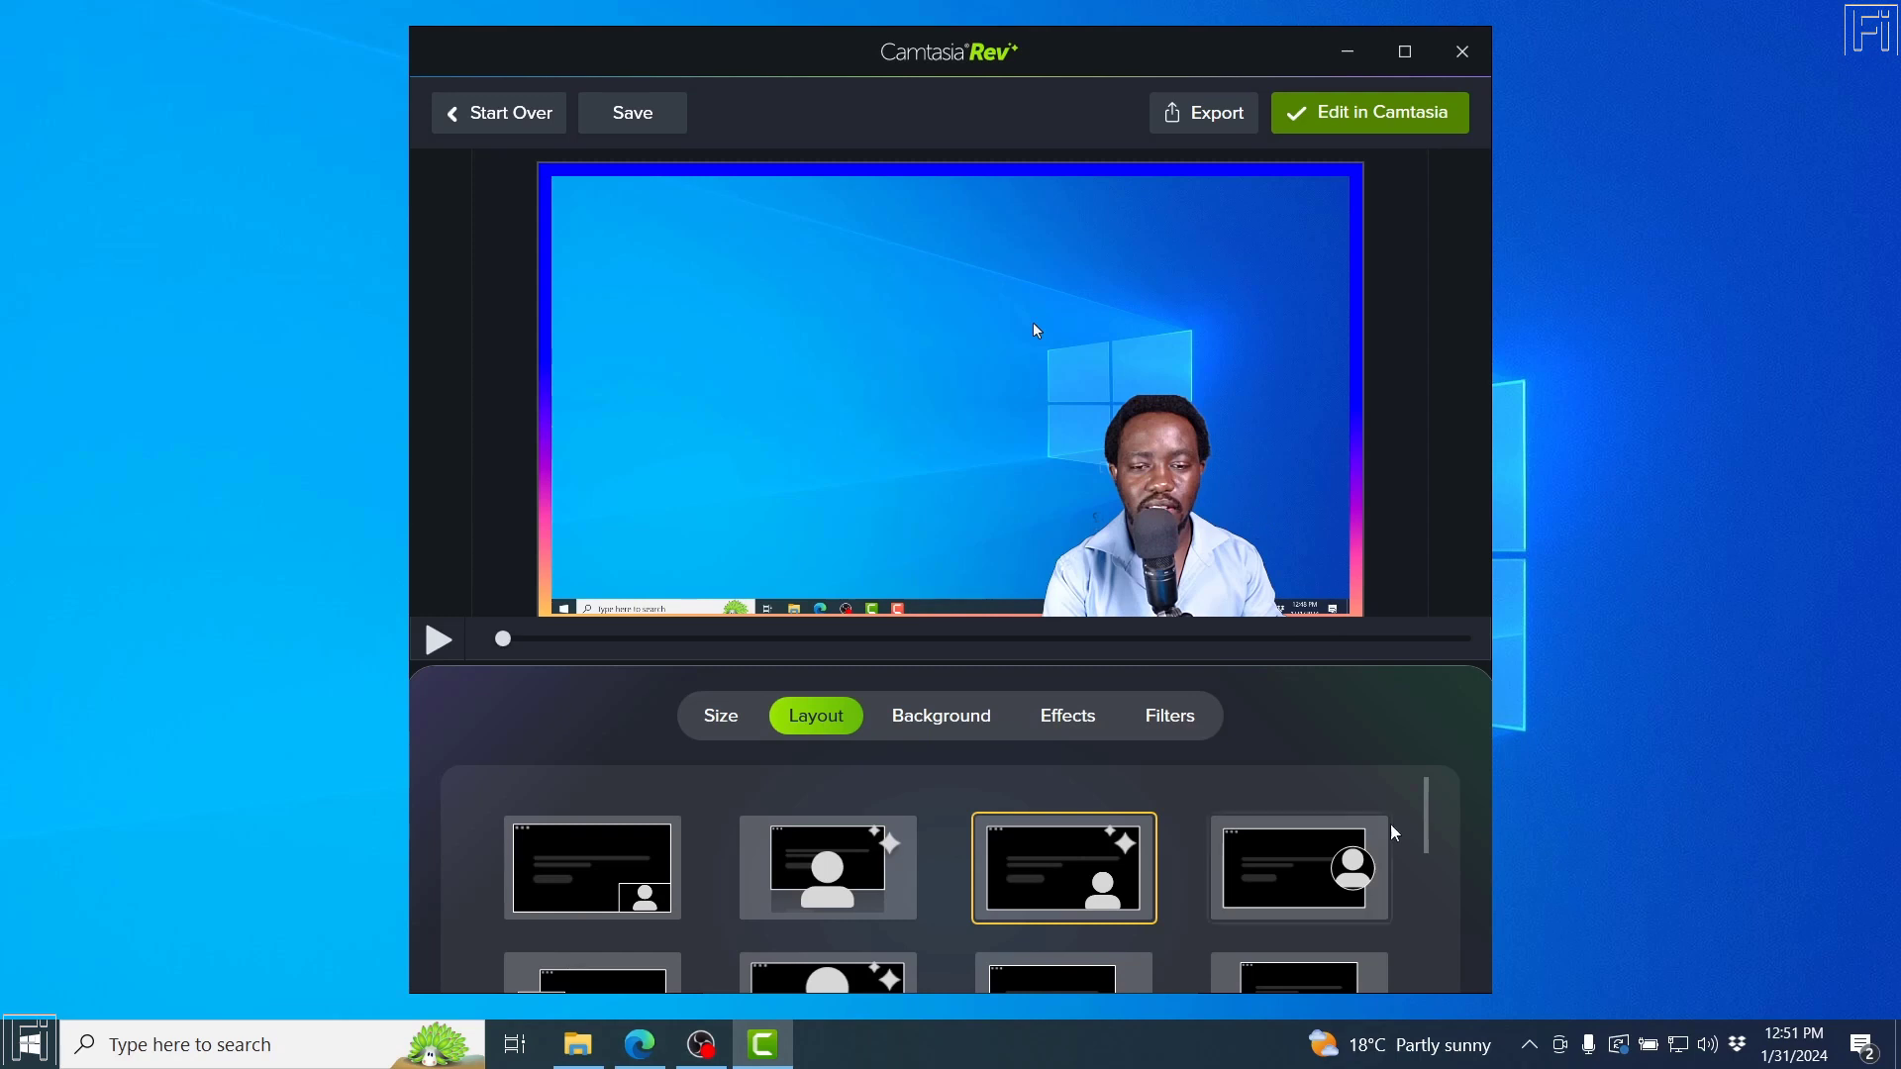
left_click(1317, 857)
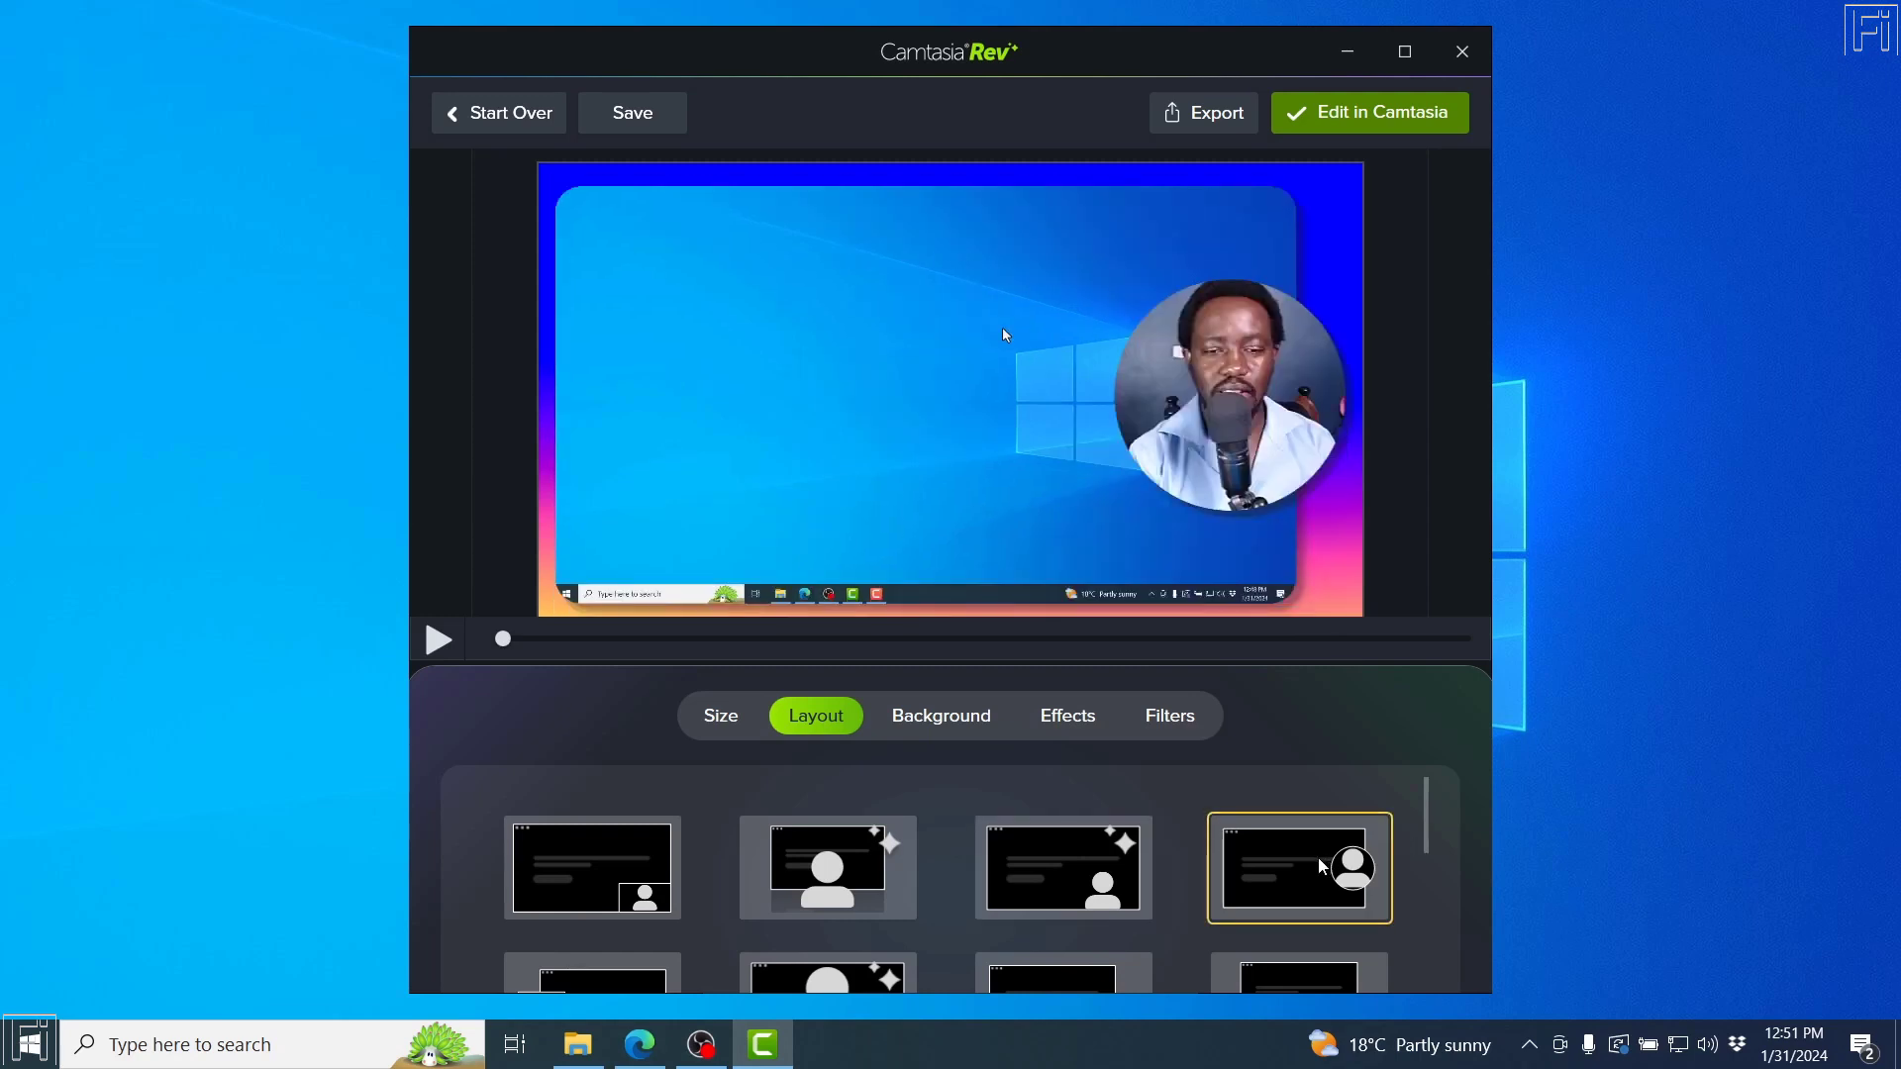
left_click(1087, 887)
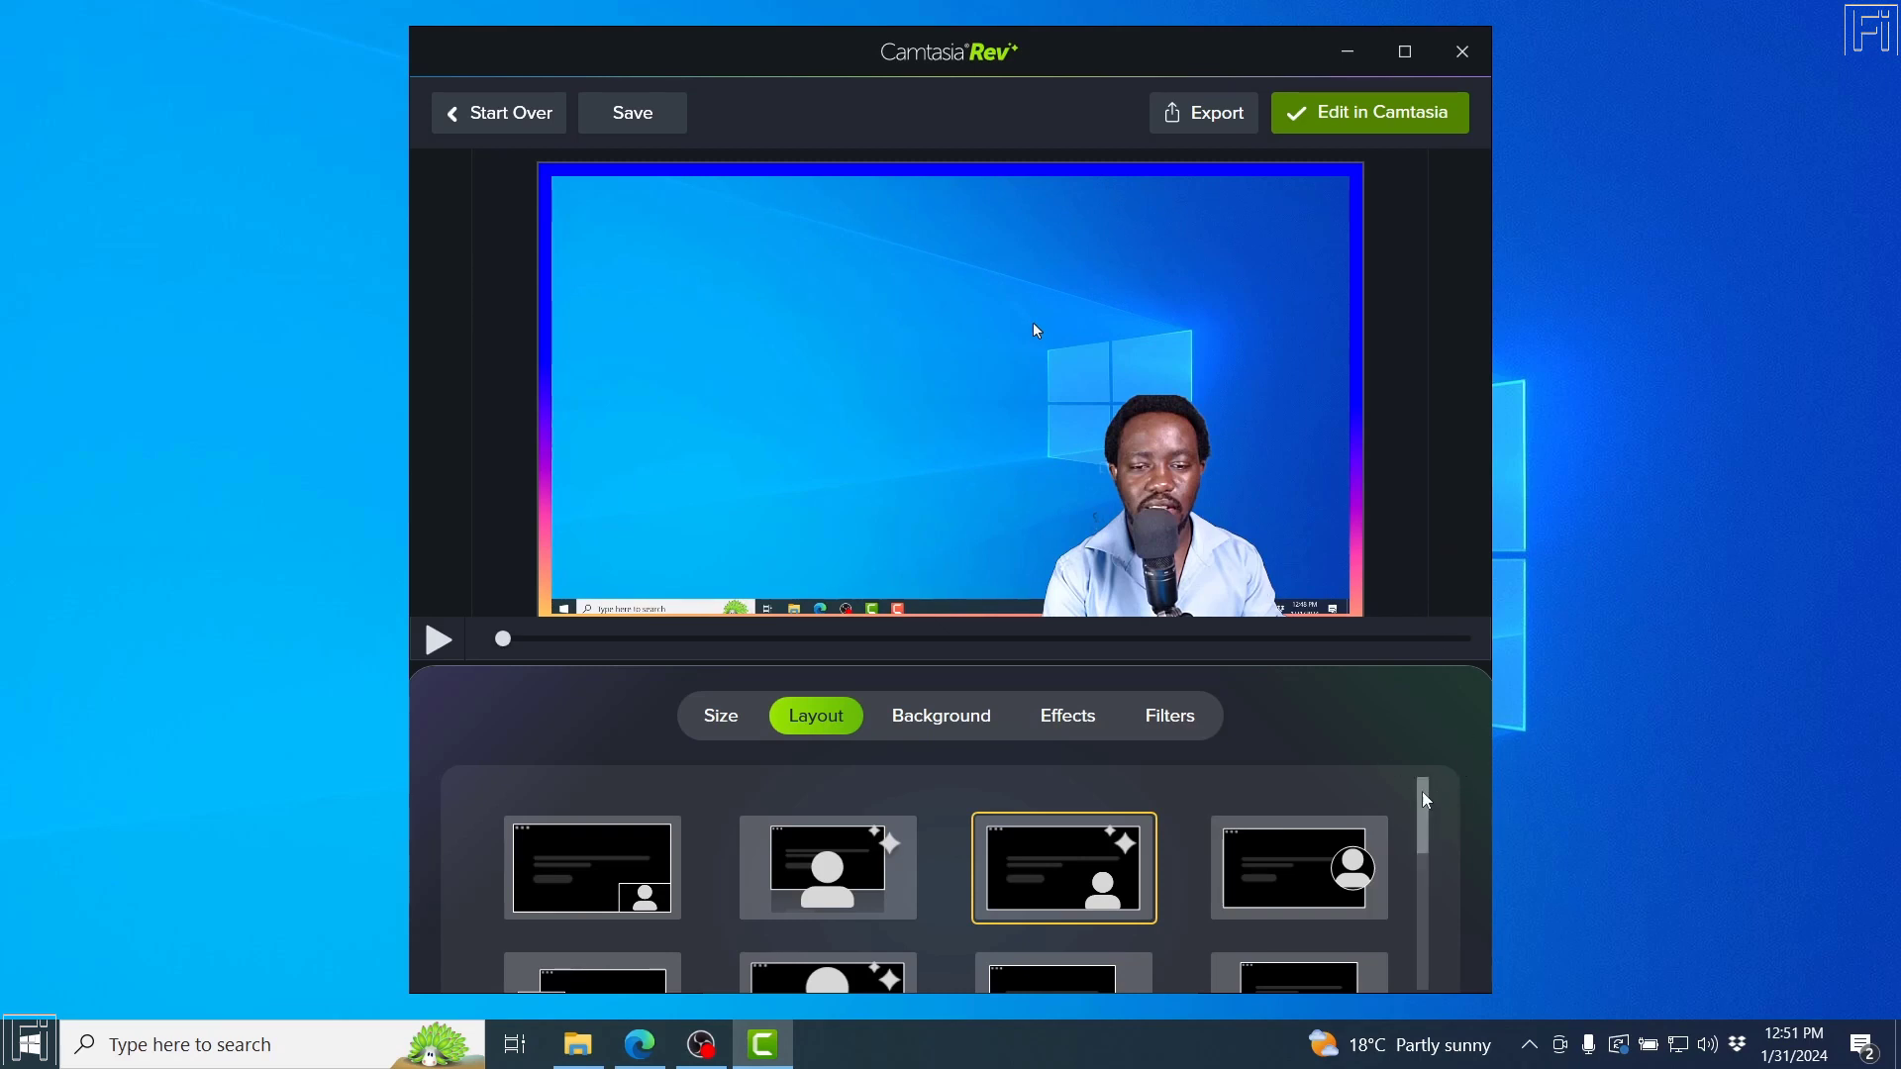
scroll(1424, 798, "down", 1)
mouse_move(1422, 794)
left_mouse_down()
mouse_move(1429, 902)
mouse_move(1439, 795)
left_mouse_up()
Apply the light green gradient background behind the screen recording.
left_click(928, 717)
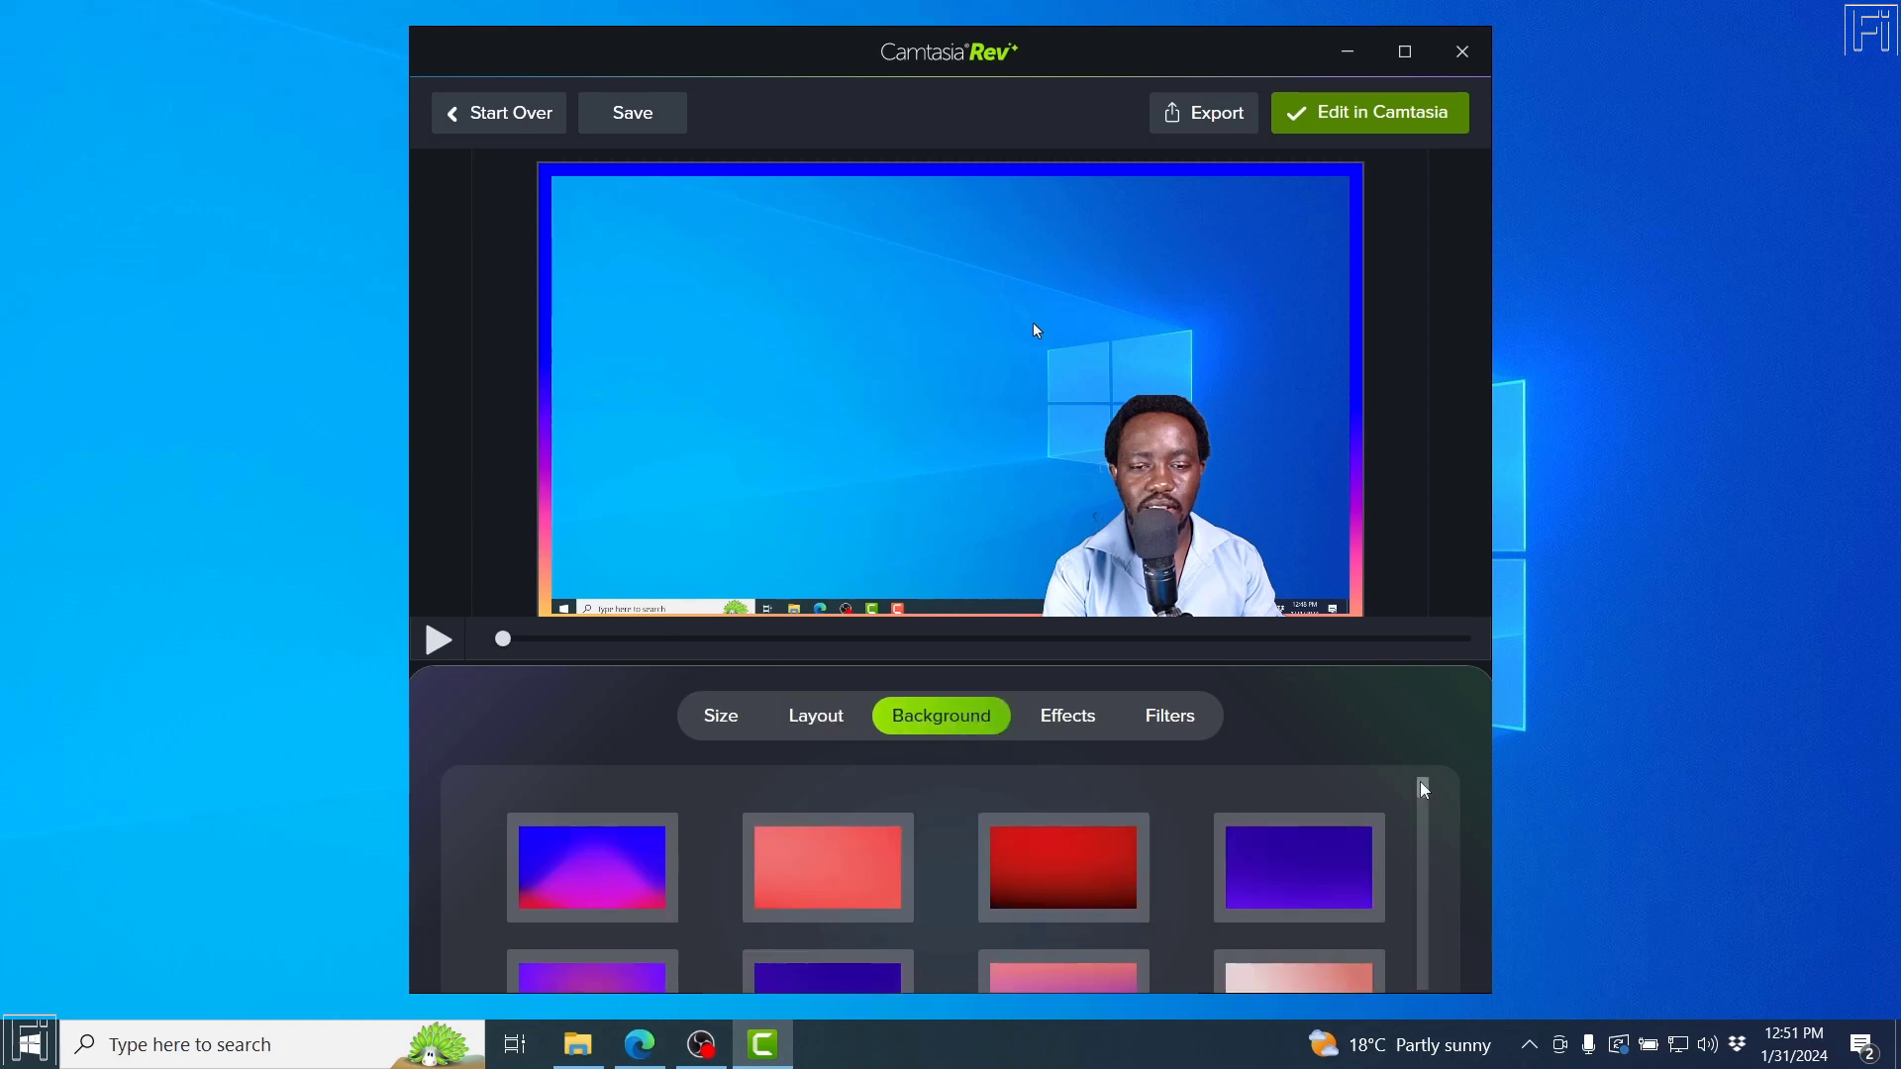
left_click_drag(1424, 782, 1427, 840)
left_click(842, 873)
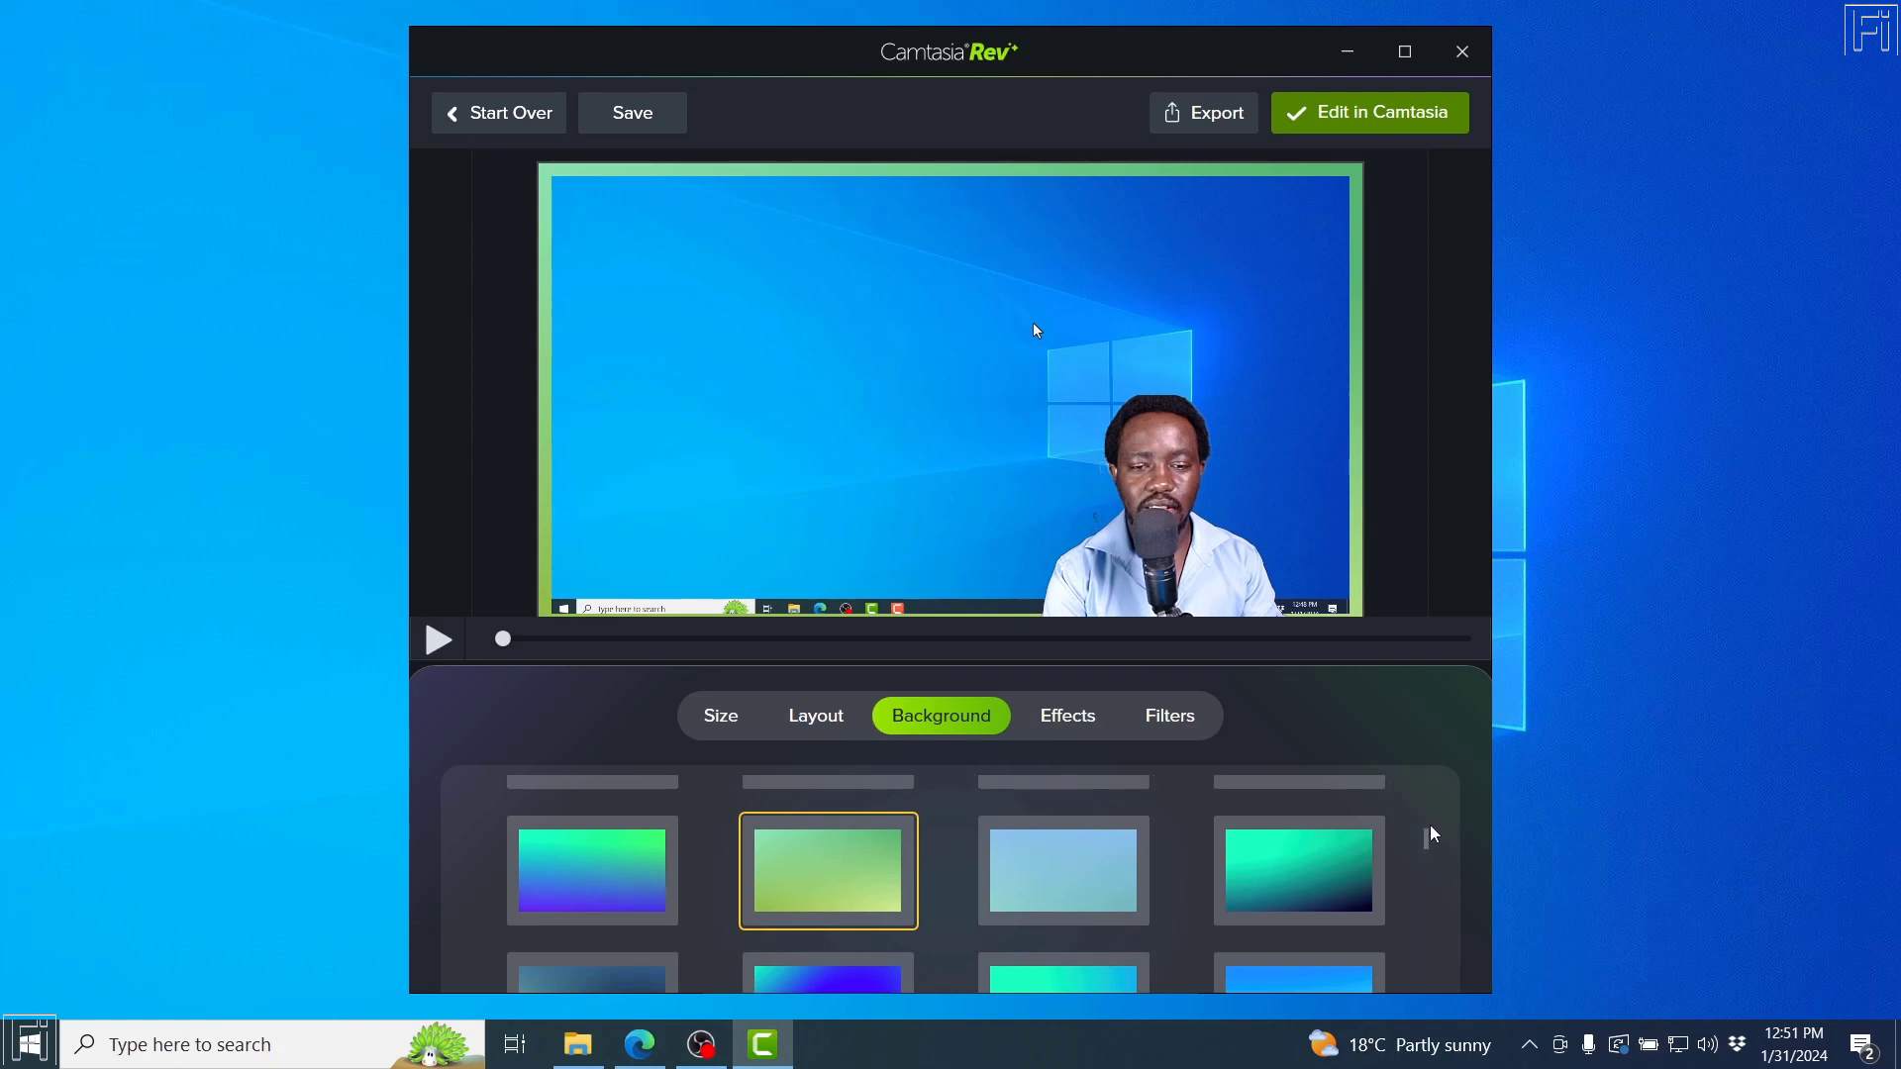
left_click_drag(1428, 832, 1441, 771)
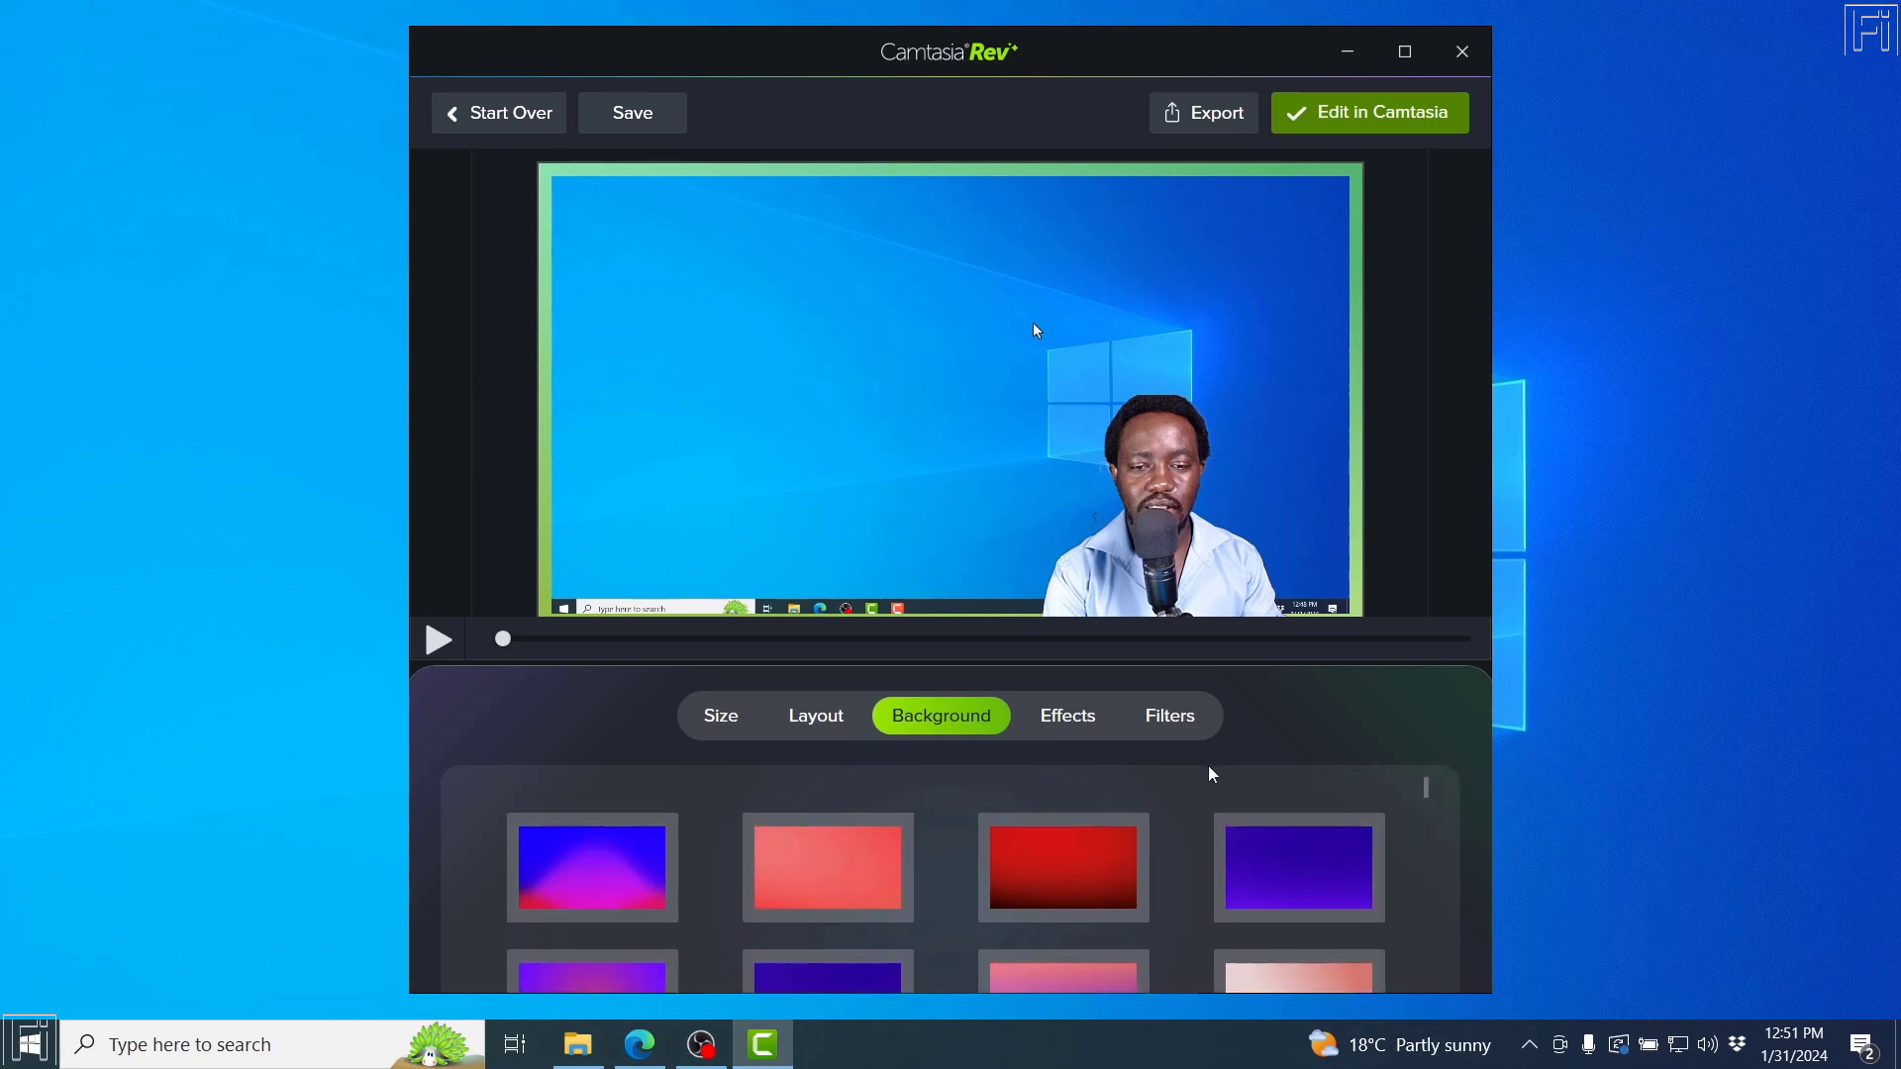
Turn the webcam's Background Removal effect off and back on to compare both looks.
left_click(1071, 716)
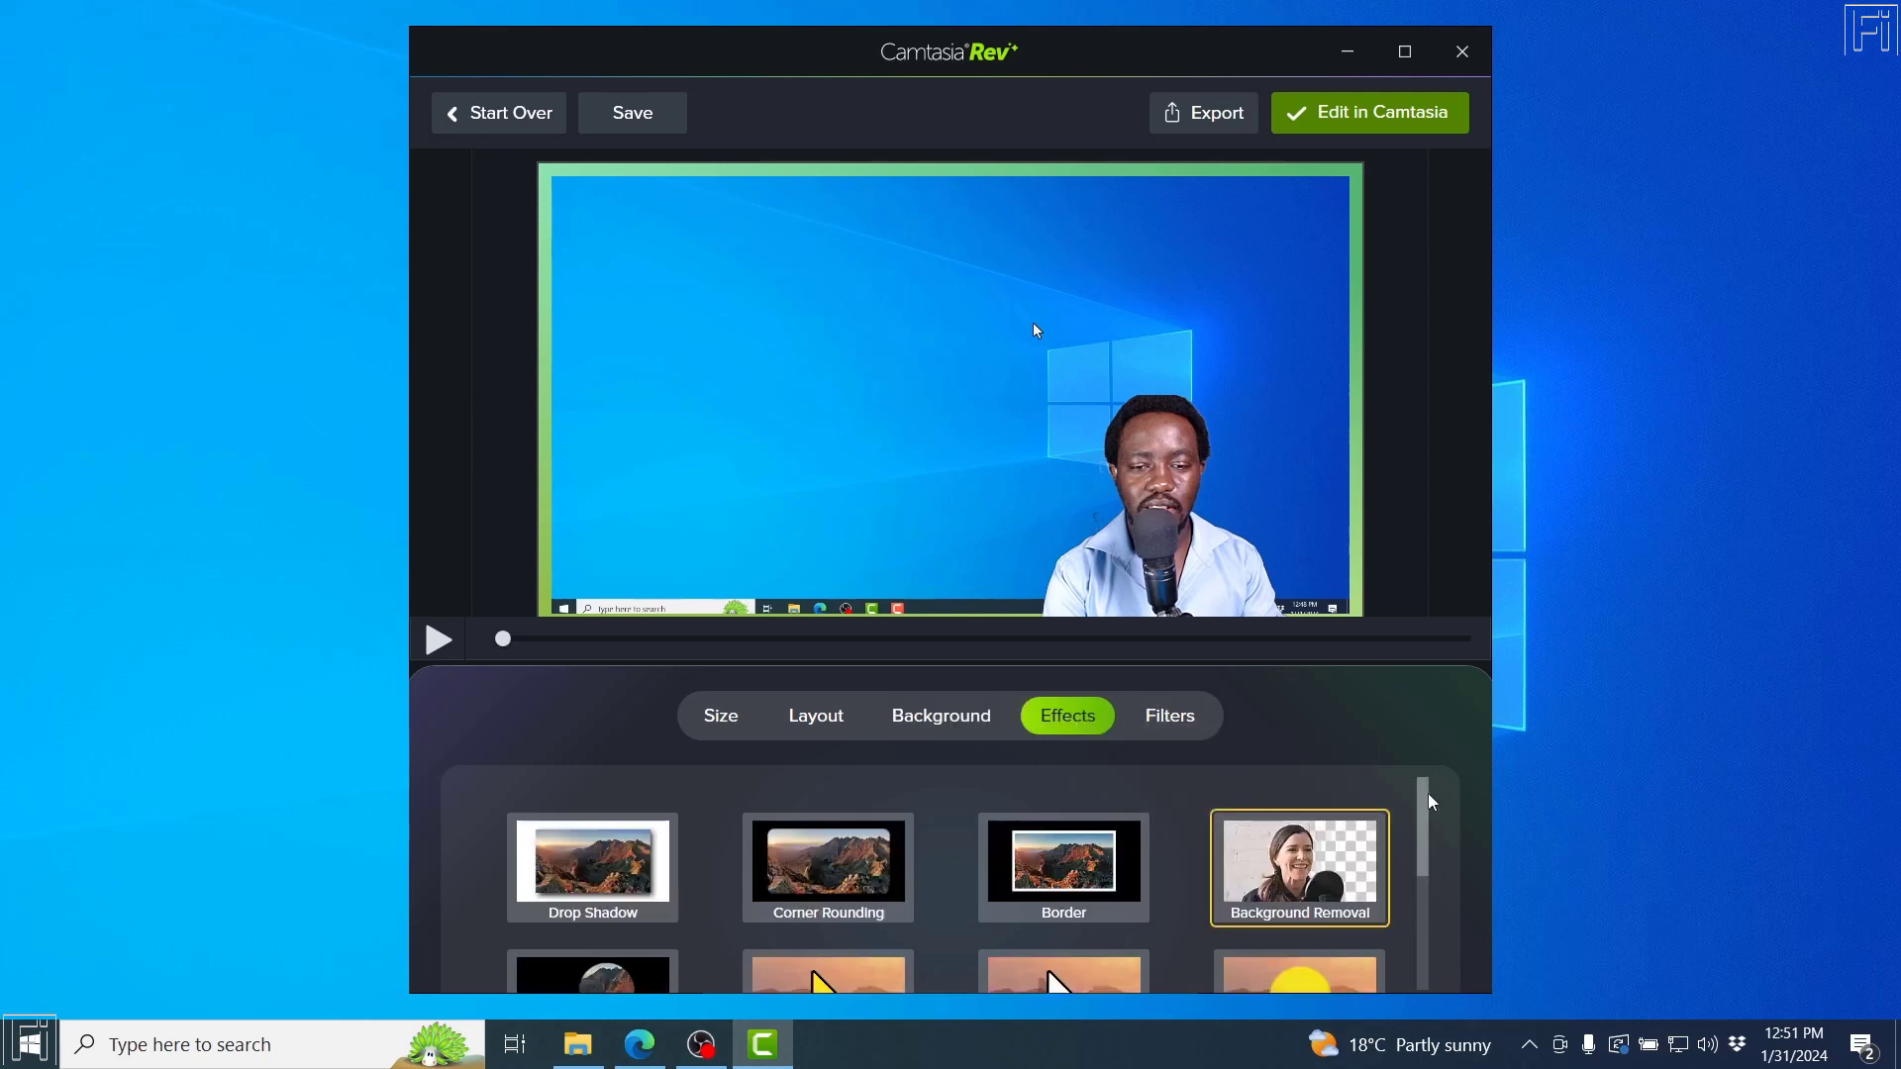
mouse_move(1429, 795)
left_mouse_down()
mouse_move(1429, 940)
mouse_move(1436, 805)
left_mouse_up()
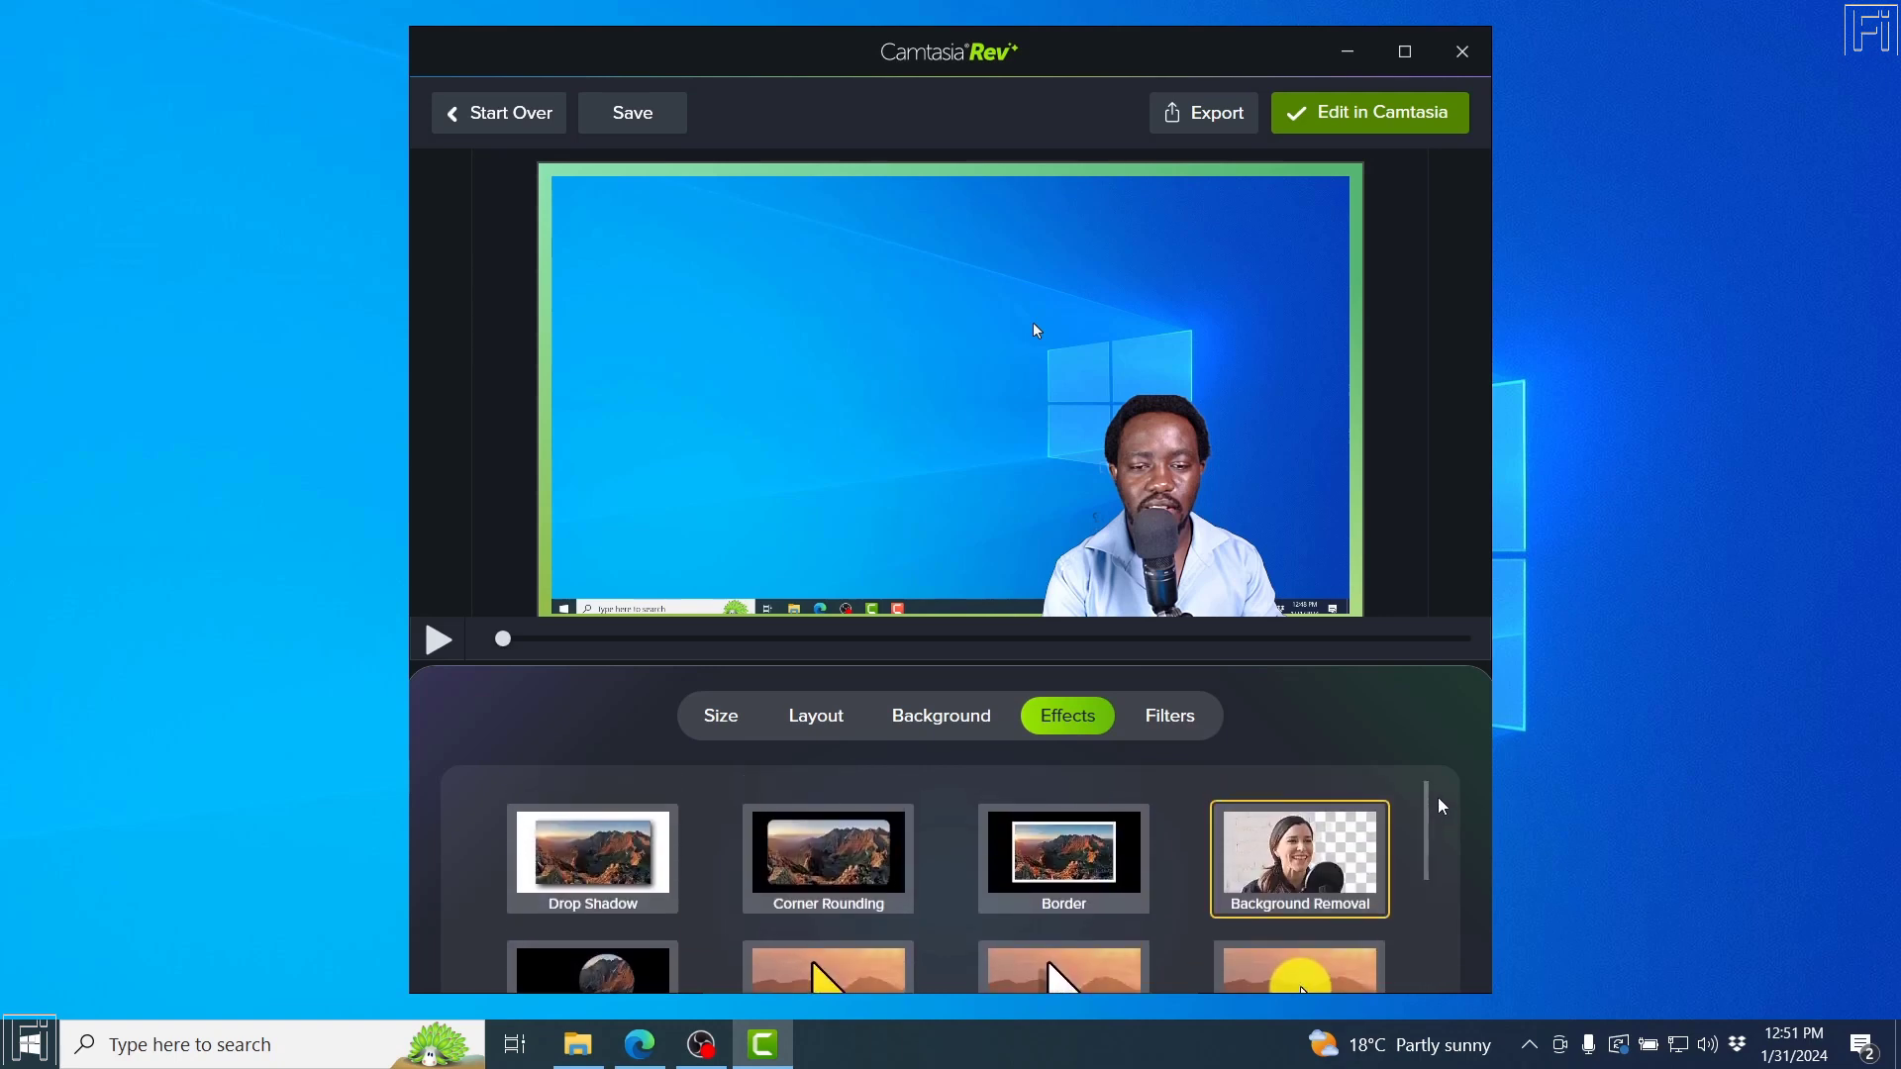
left_click(1292, 861)
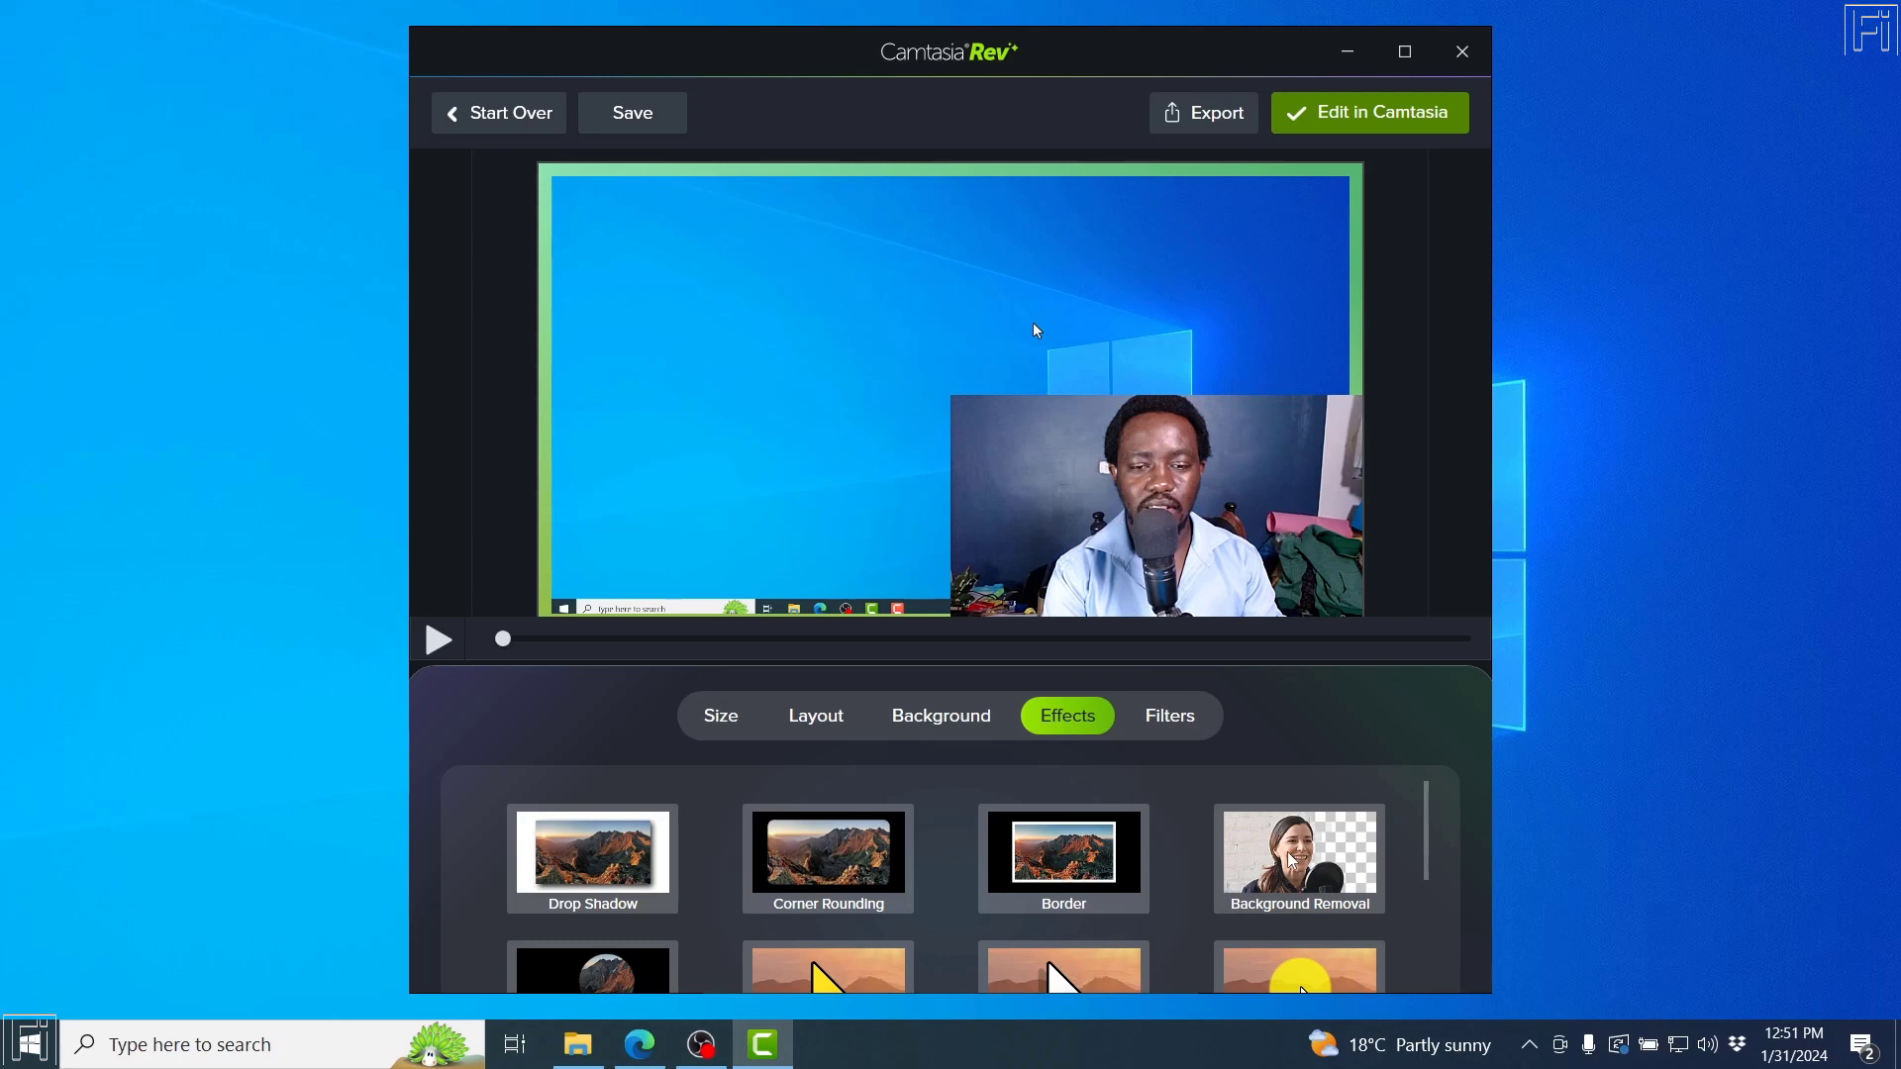
left_click(1292, 861)
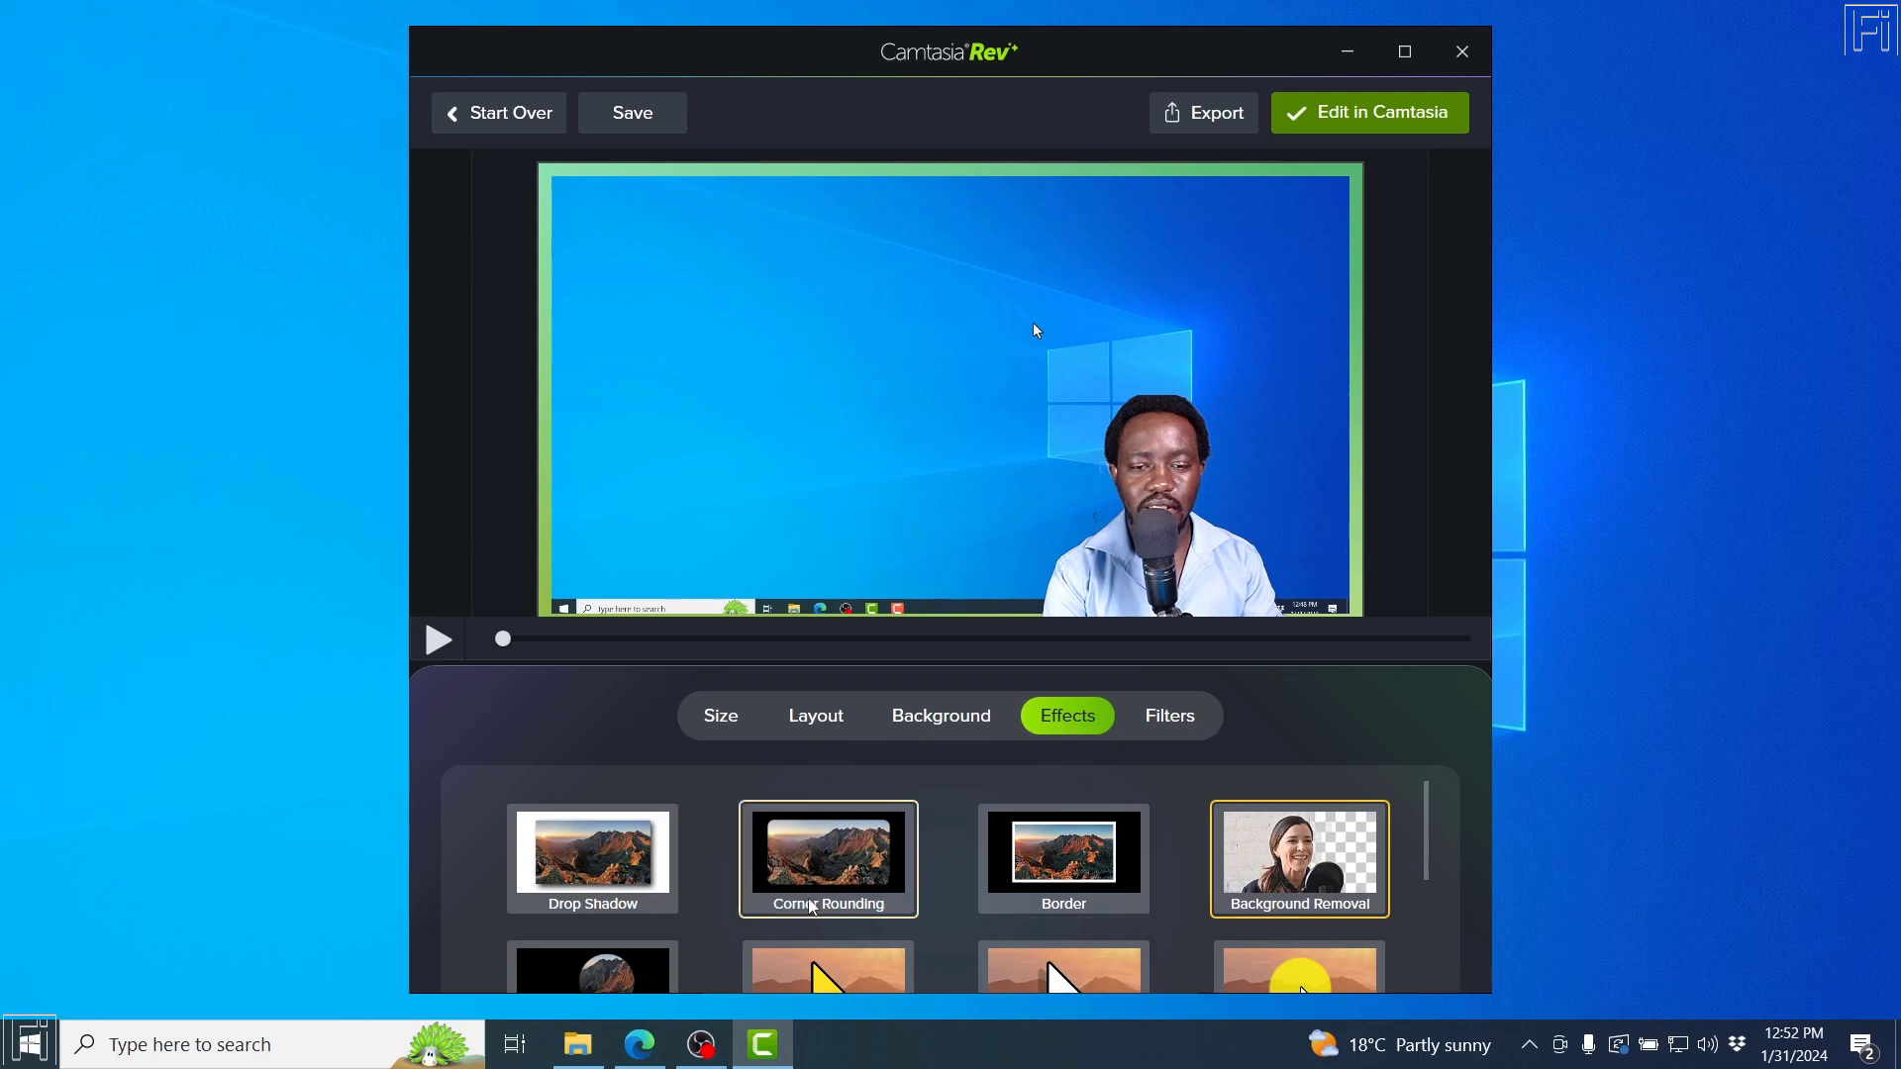
Add the Drop Shadow, Border and cursor Highlight effects to the recording.
left_click(606, 864)
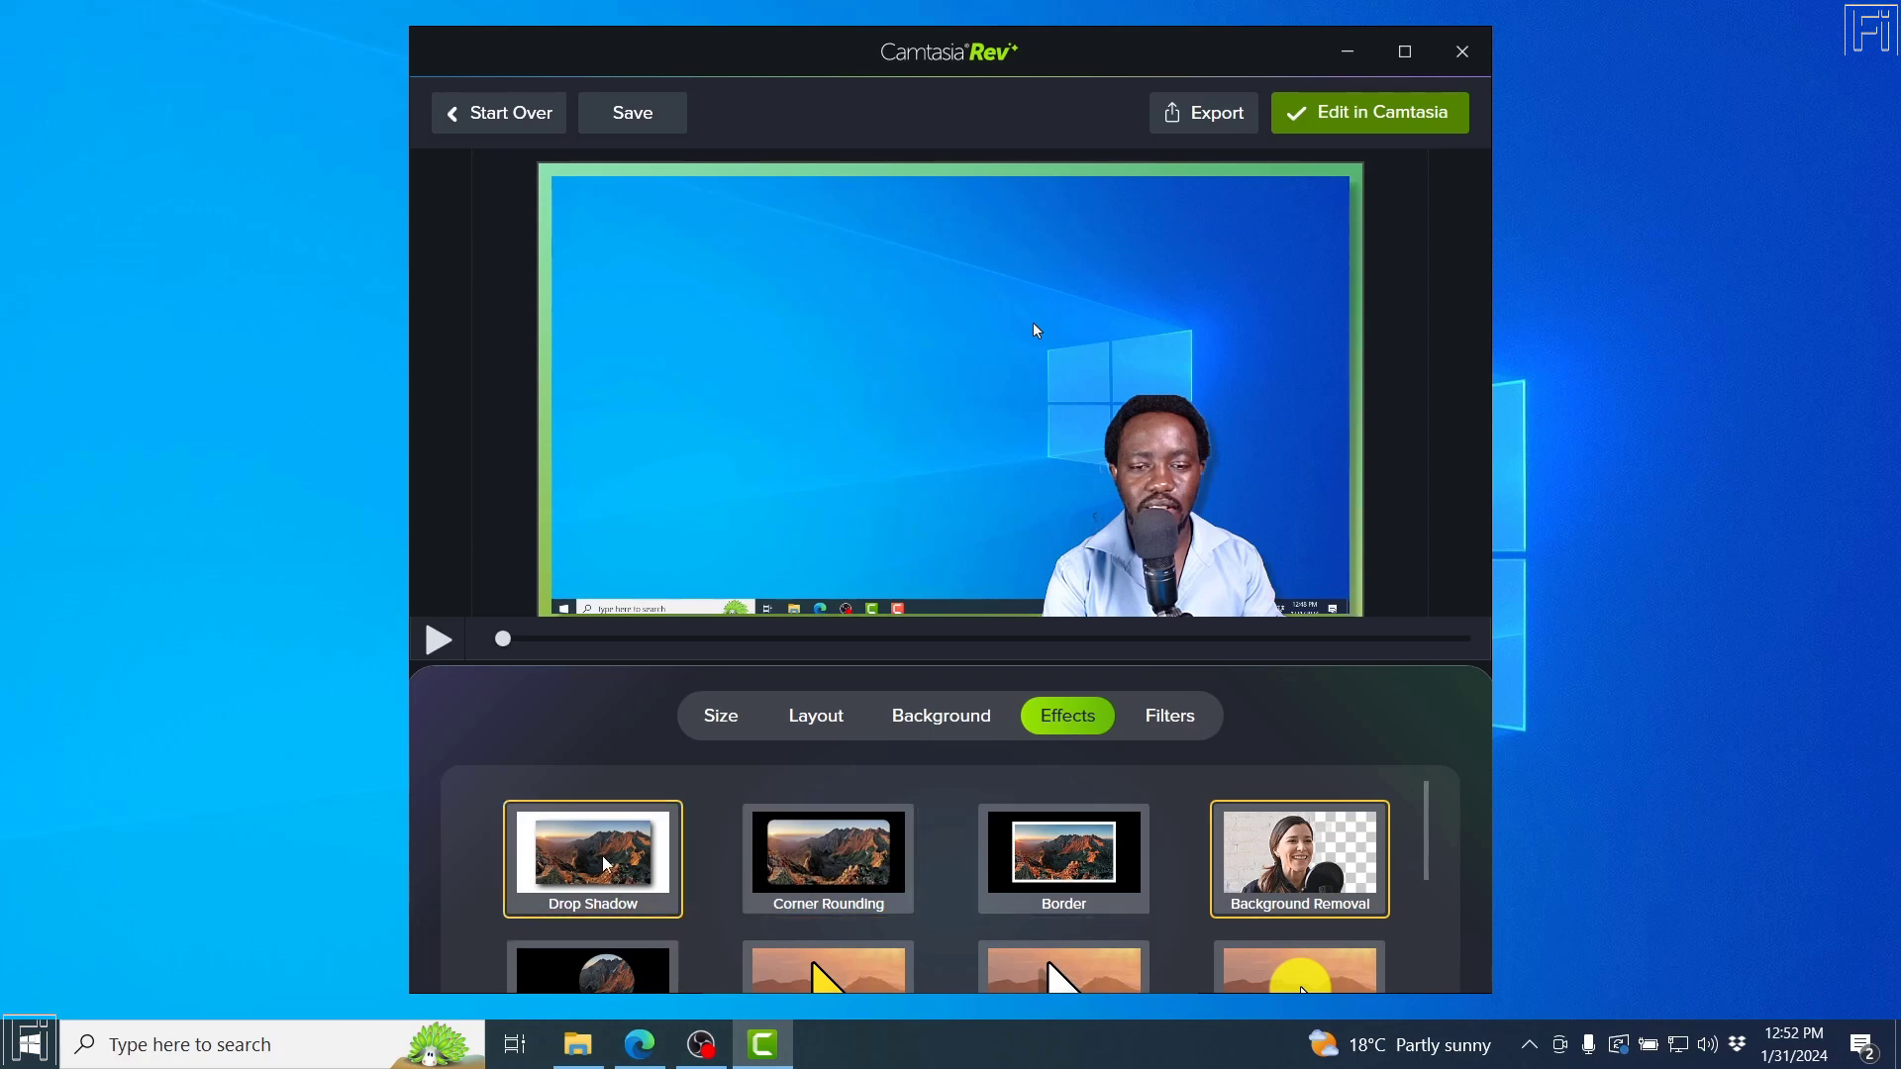
left_click(1062, 884)
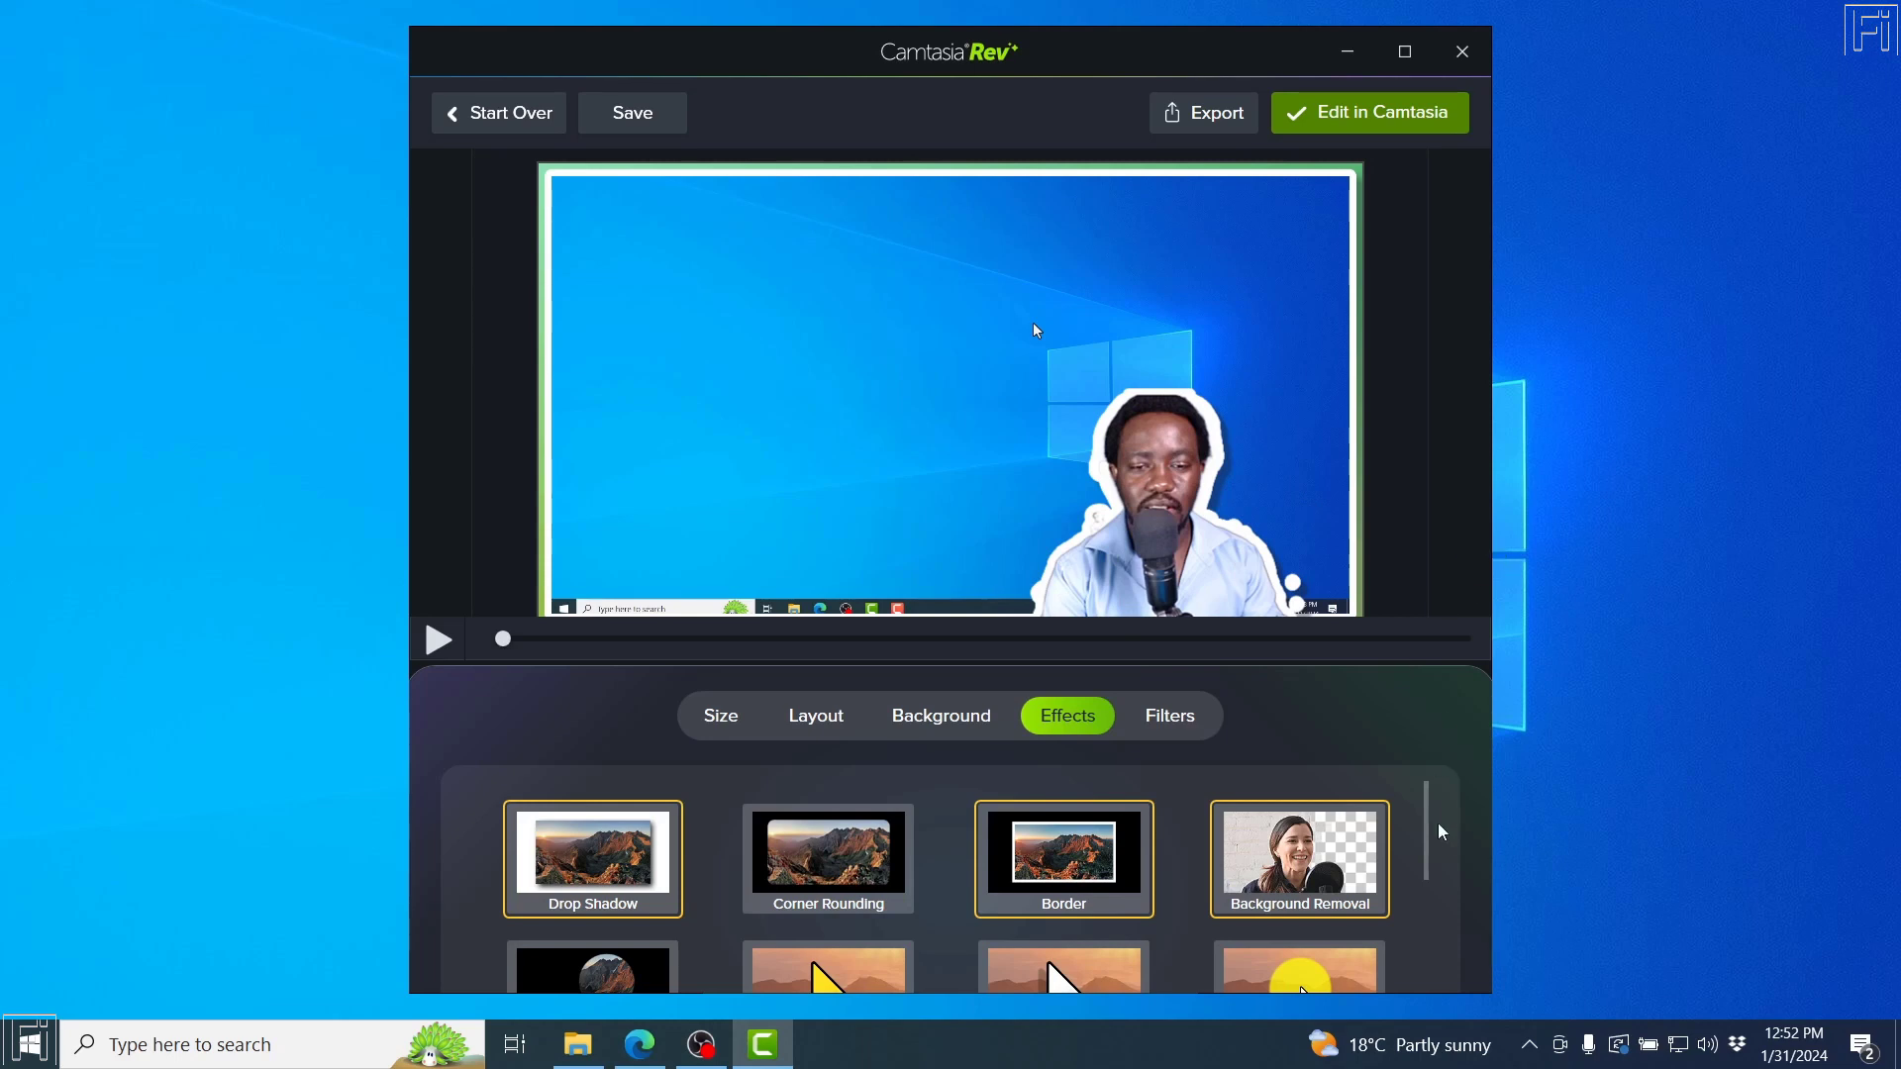
left_click_drag(1425, 816, 1432, 880)
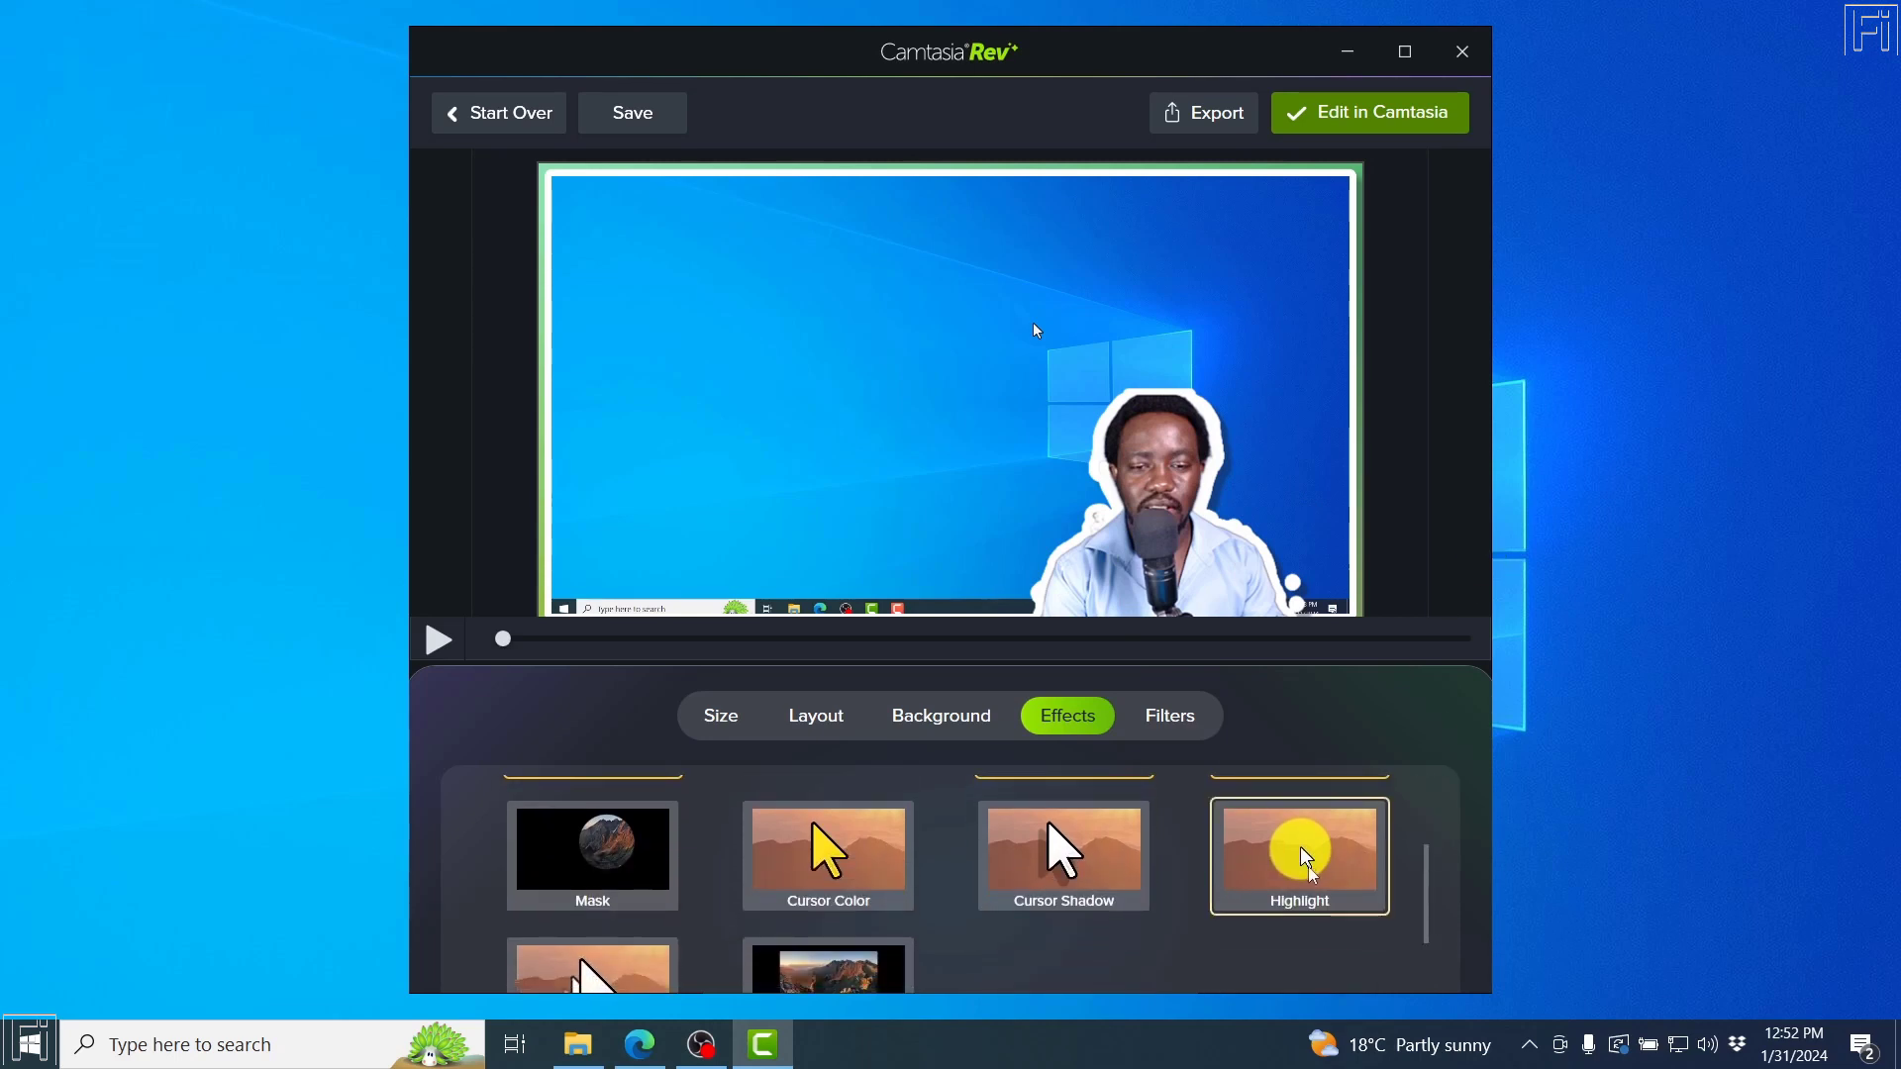
left_click(1305, 859)
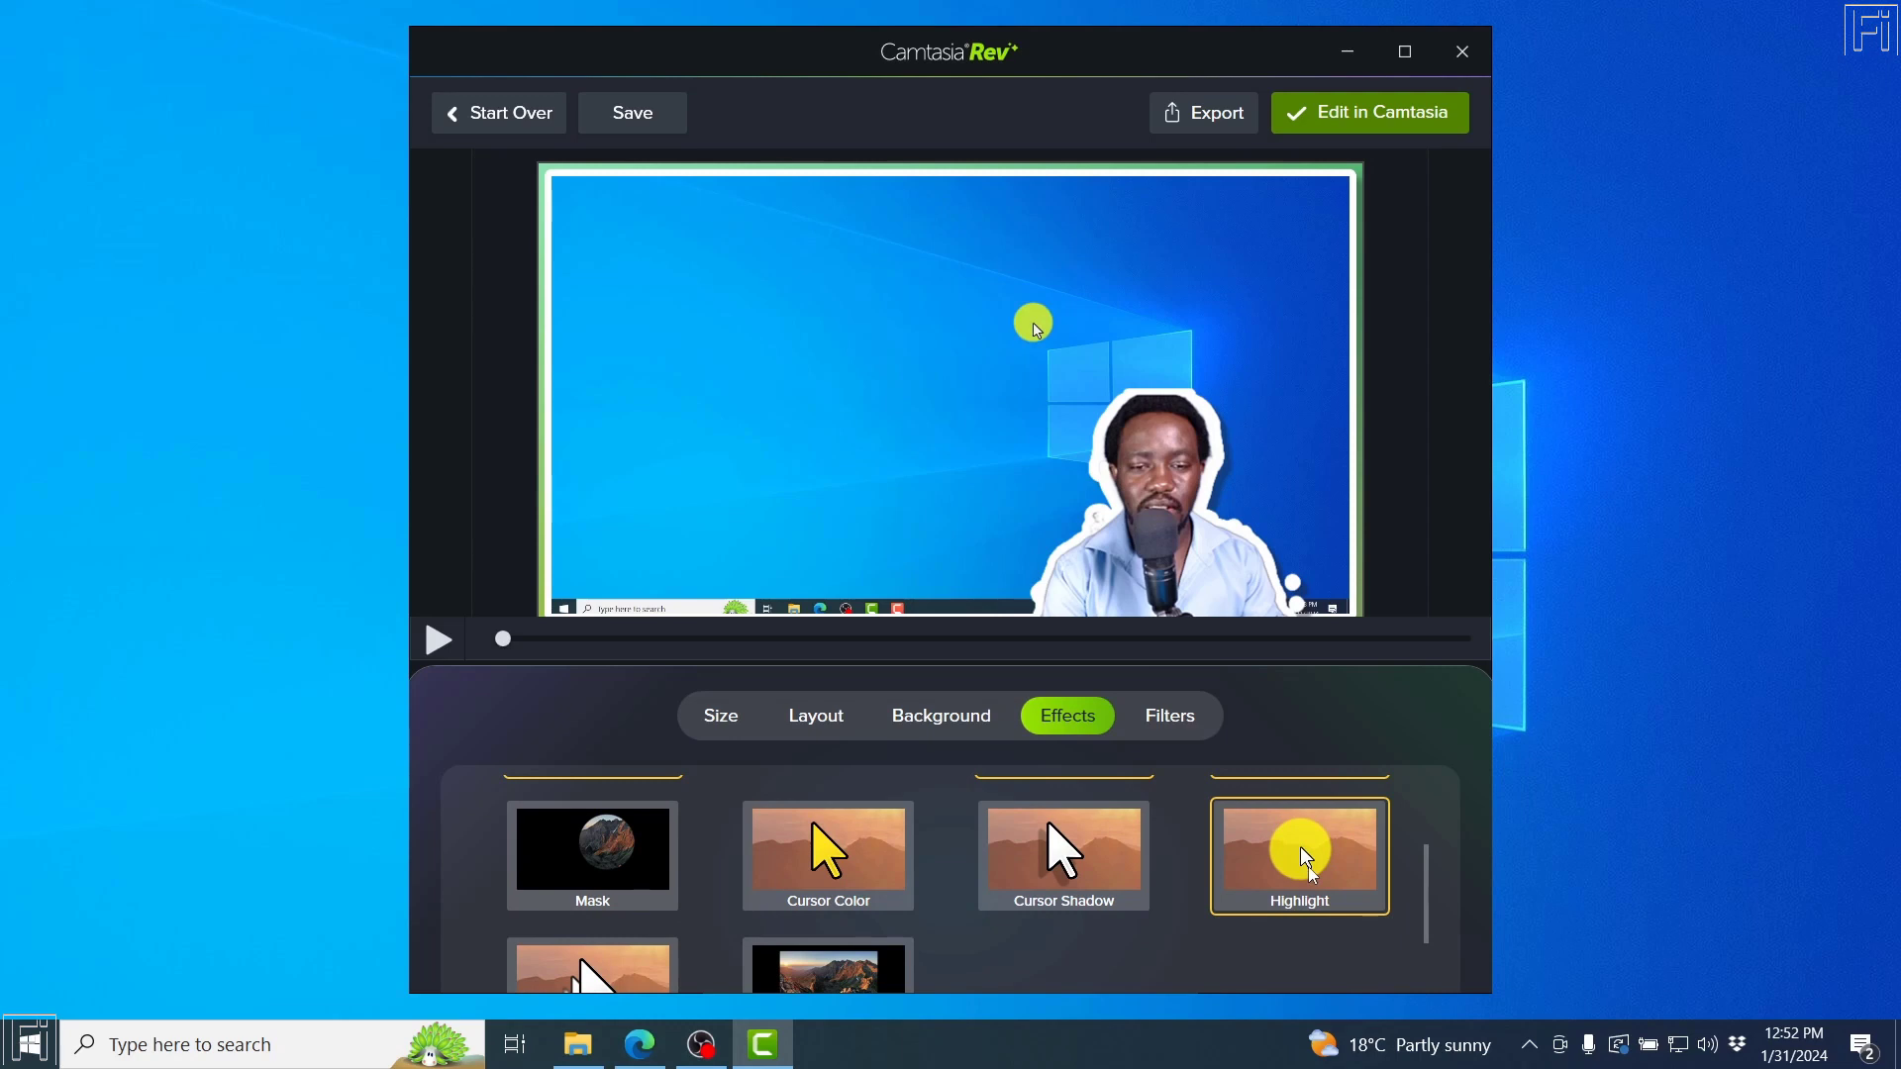
left_click_drag(1424, 865, 1443, 812)
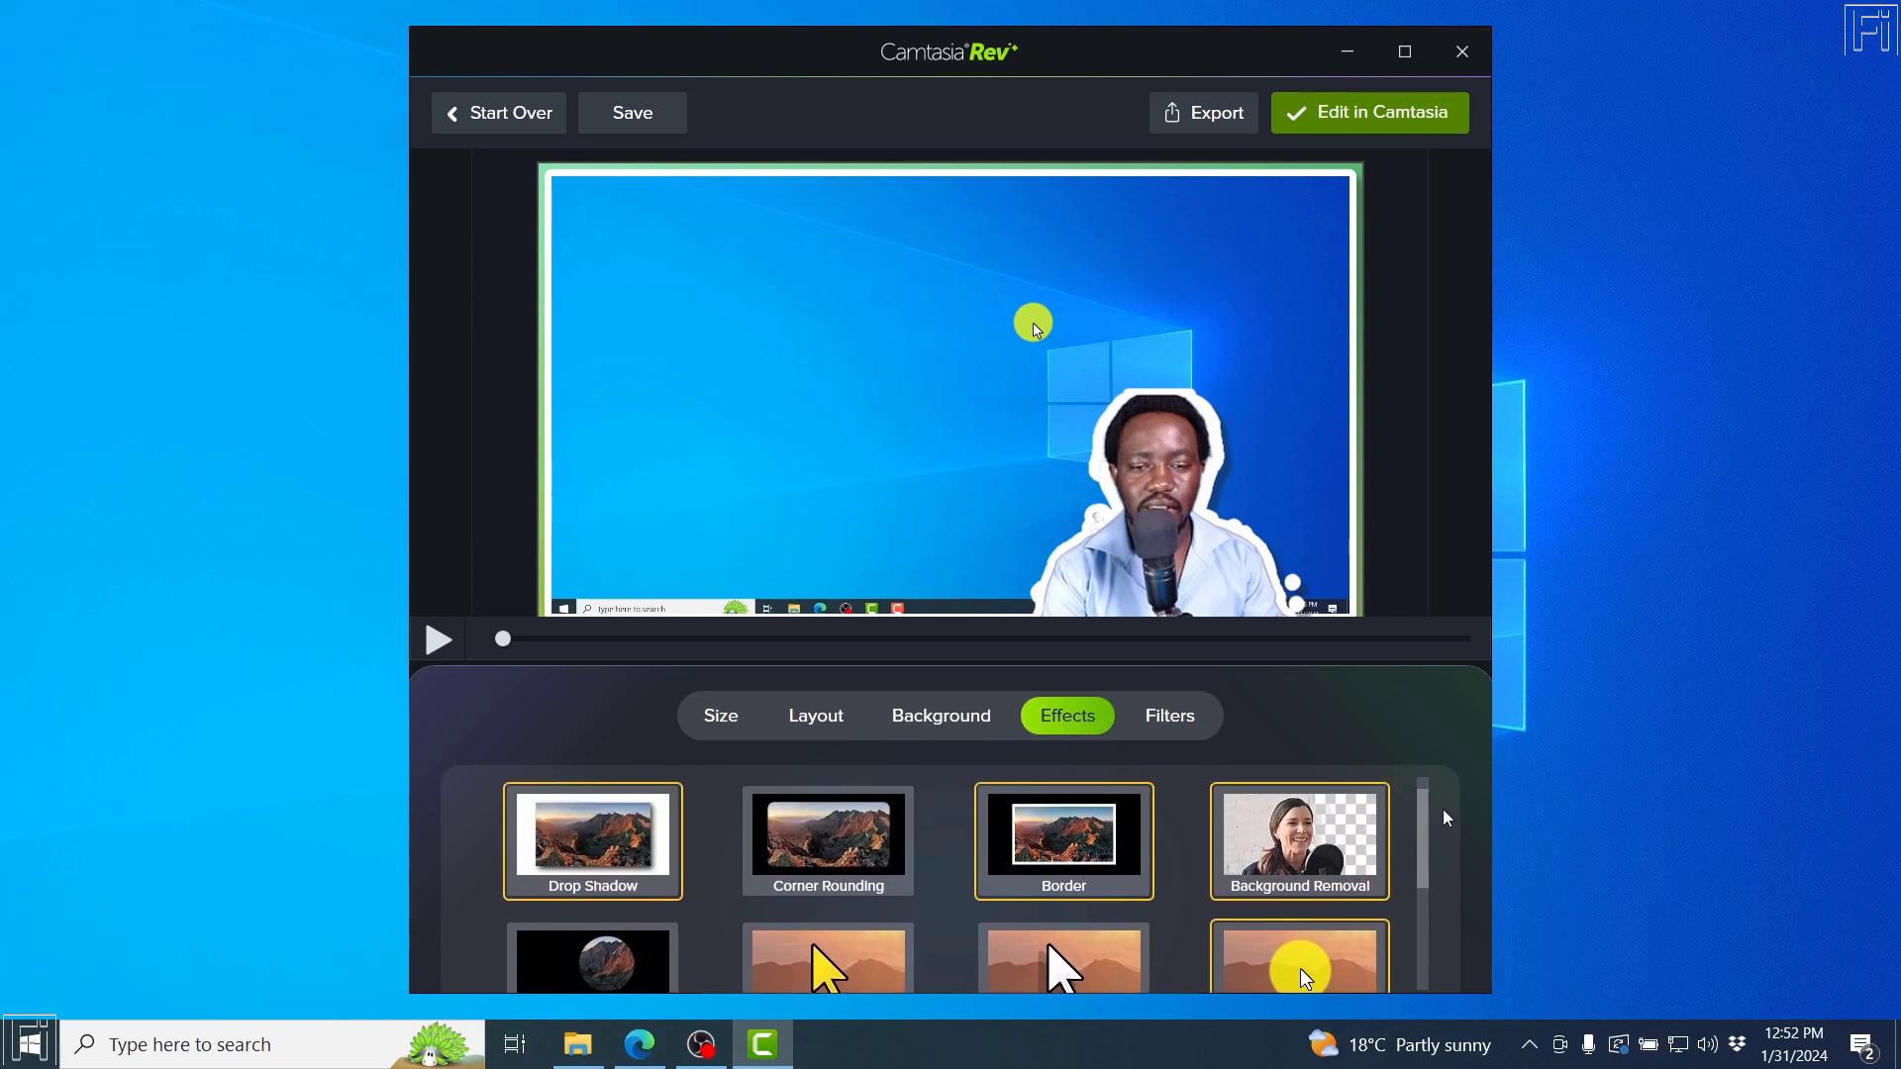
left_click_drag(1443, 808, 1446, 790)
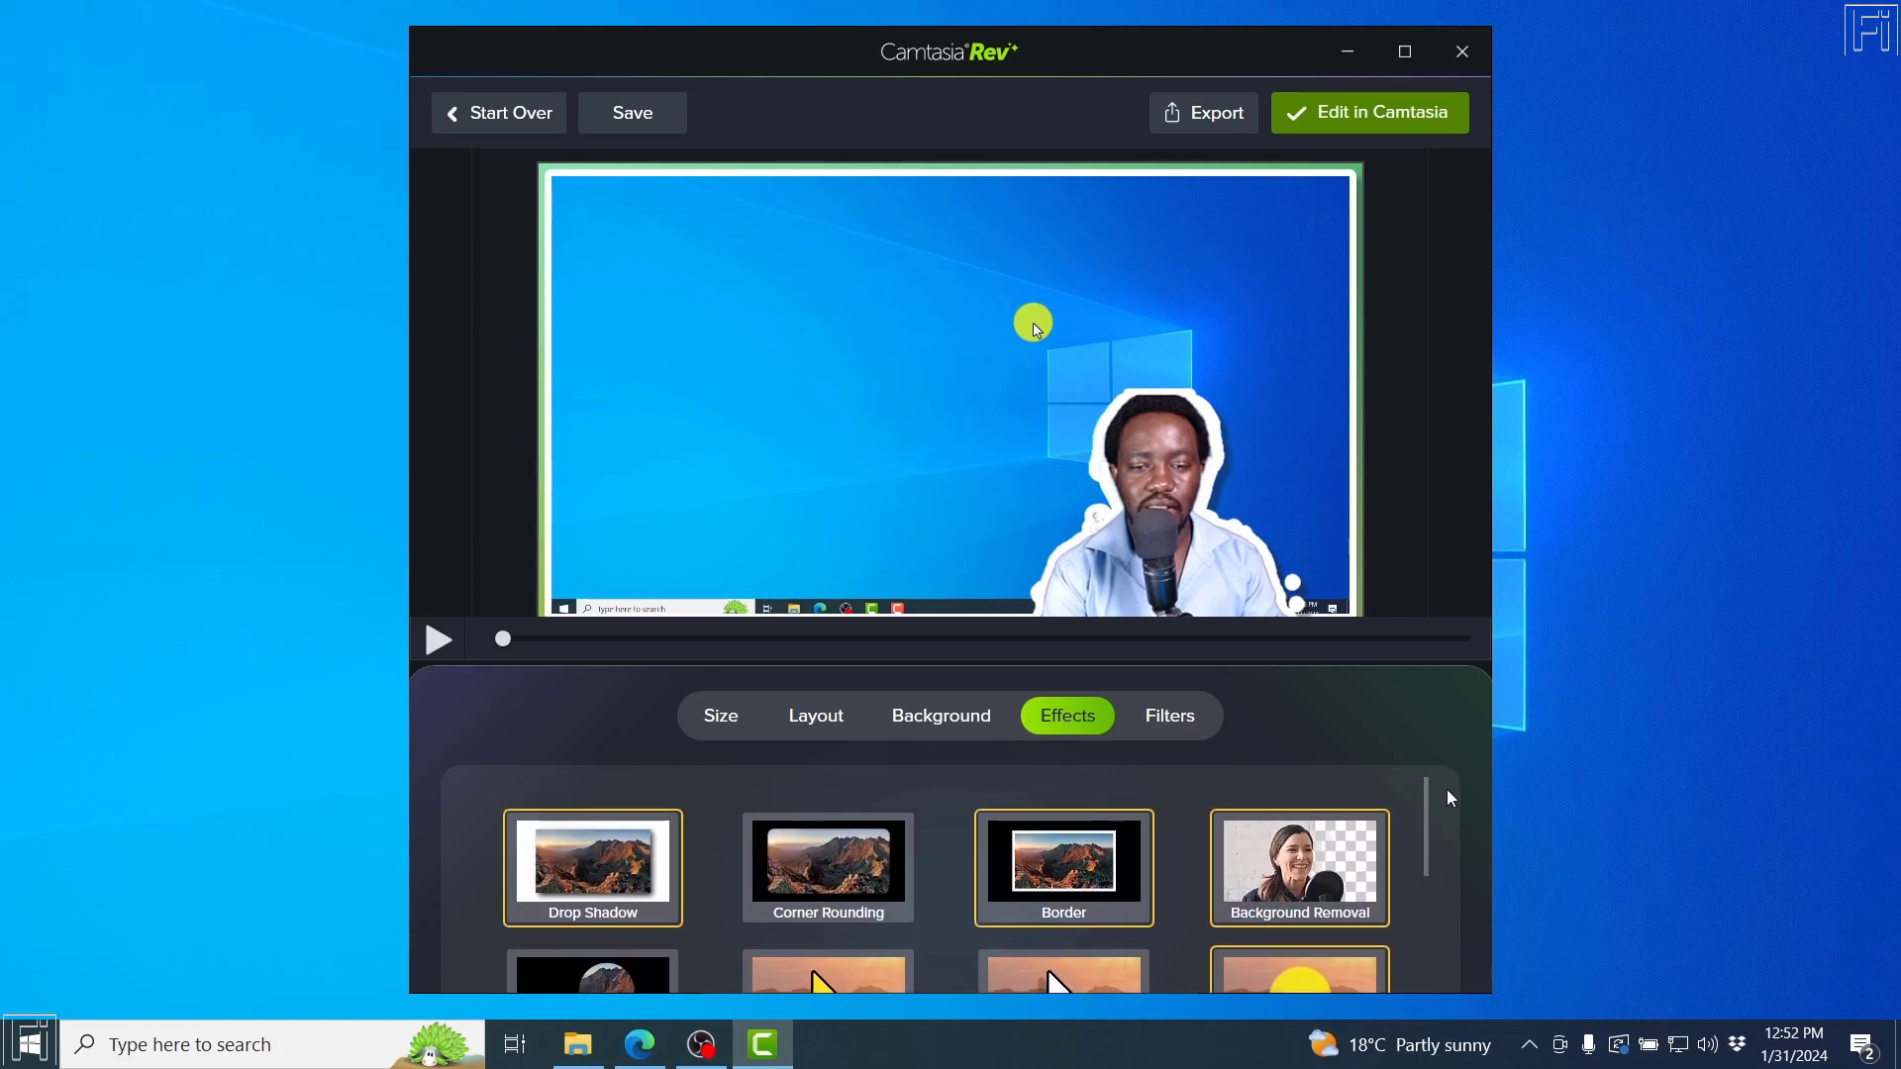
Try the Mission to Mars filter on the webcam video and replace it with Hot Punch.
left_click(1190, 725)
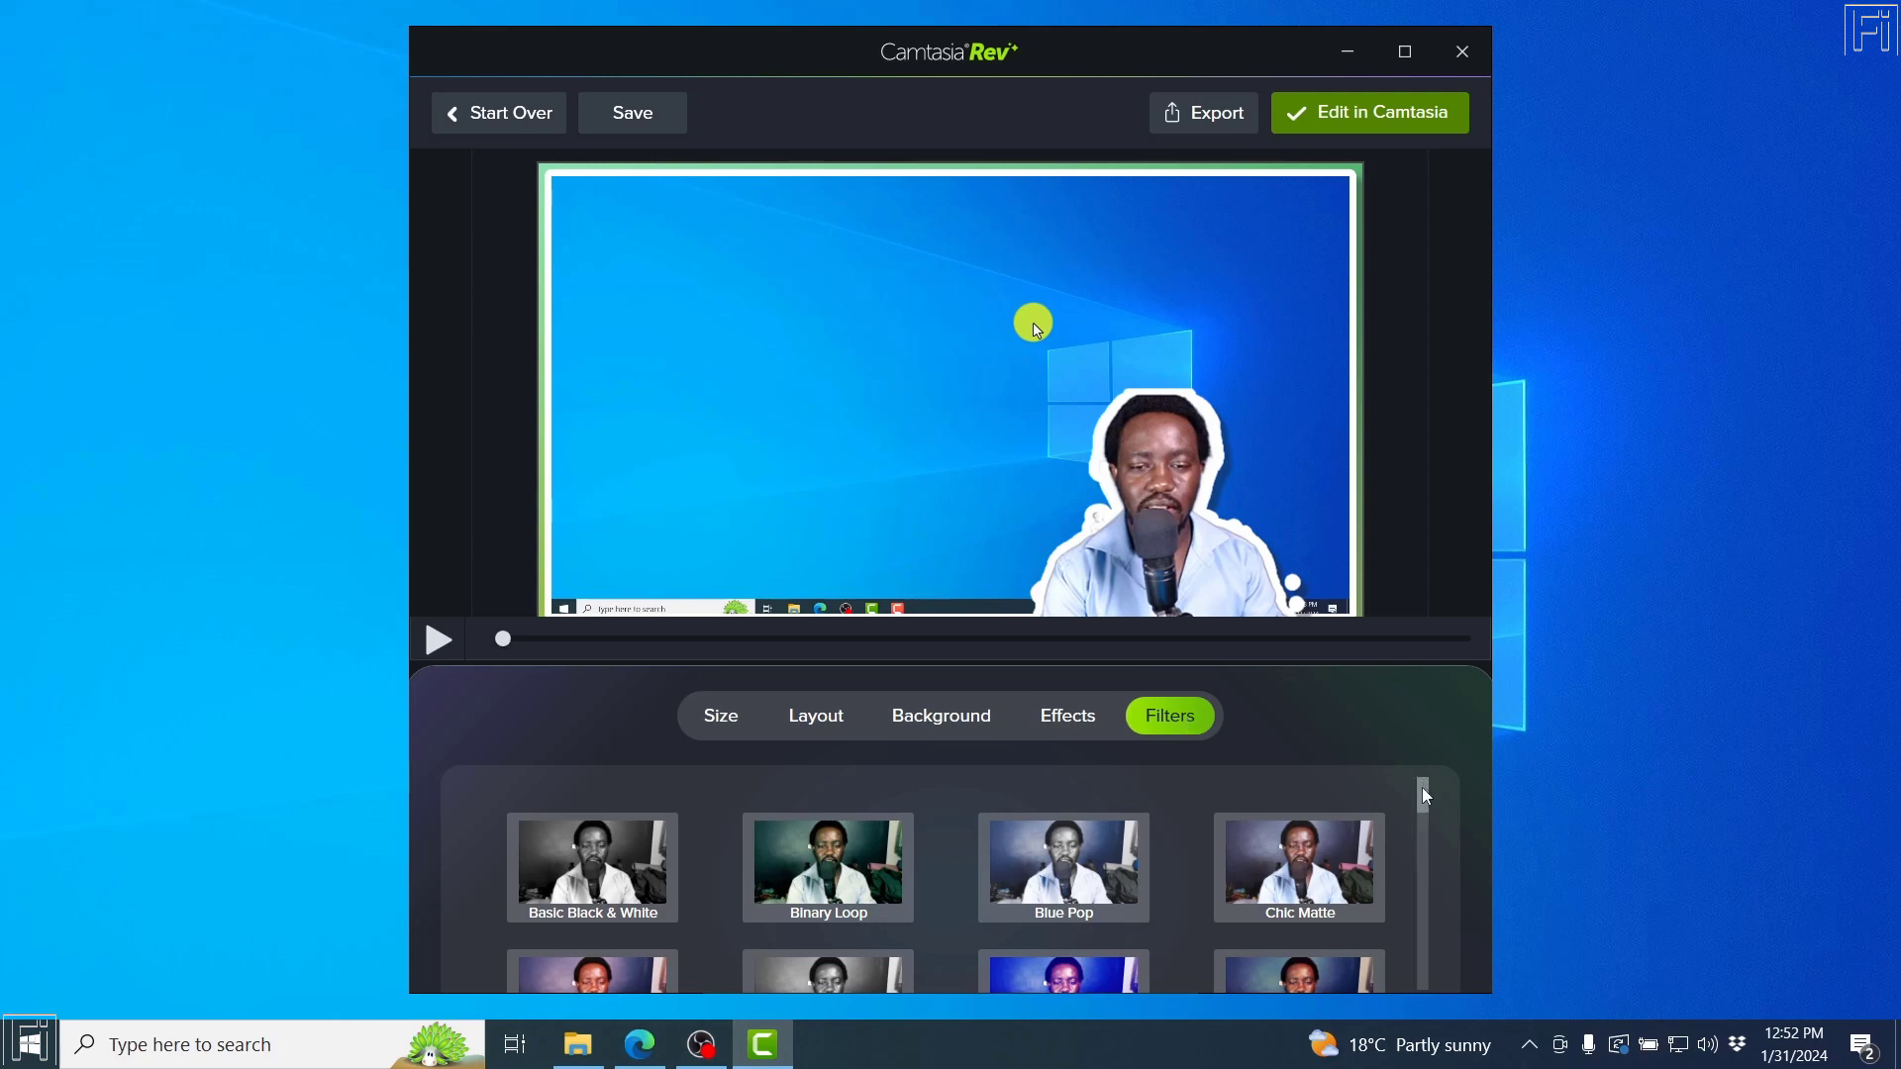
left_click_drag(1423, 789, 1434, 877)
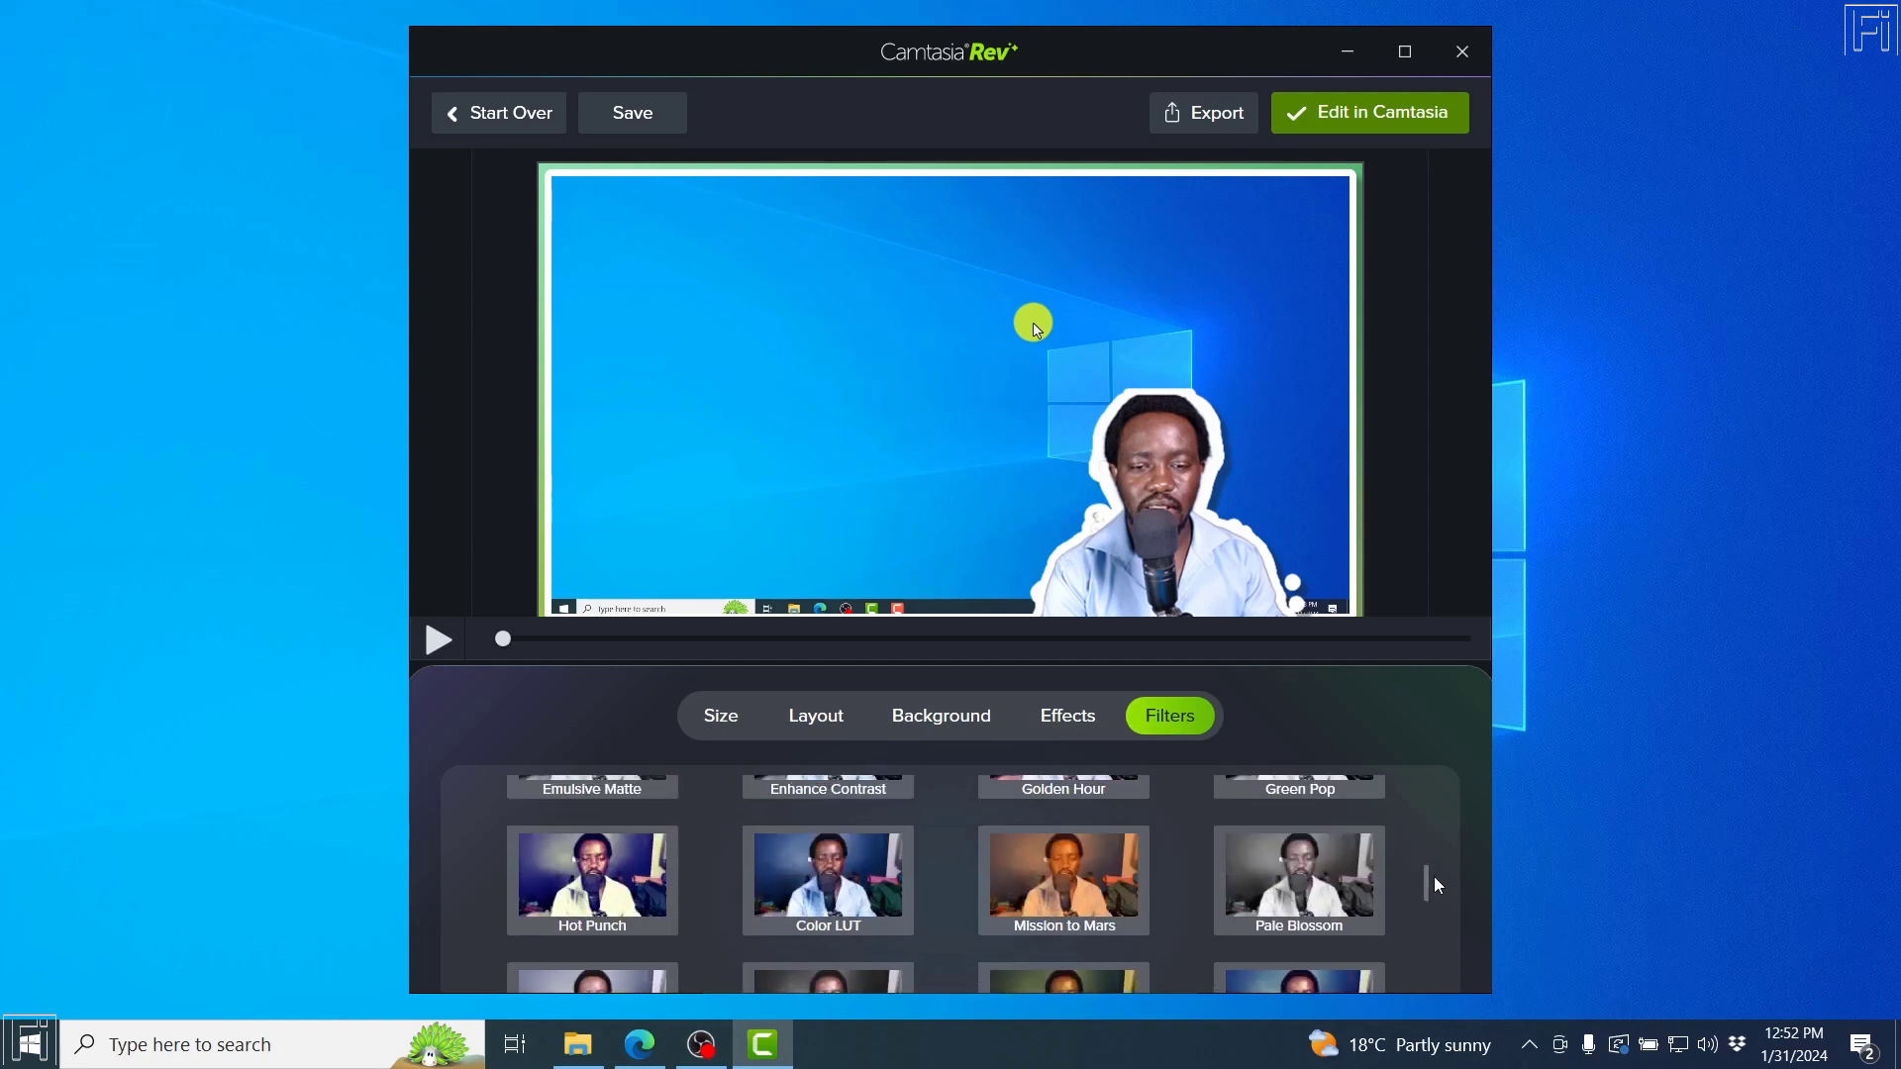
left_click(1065, 889)
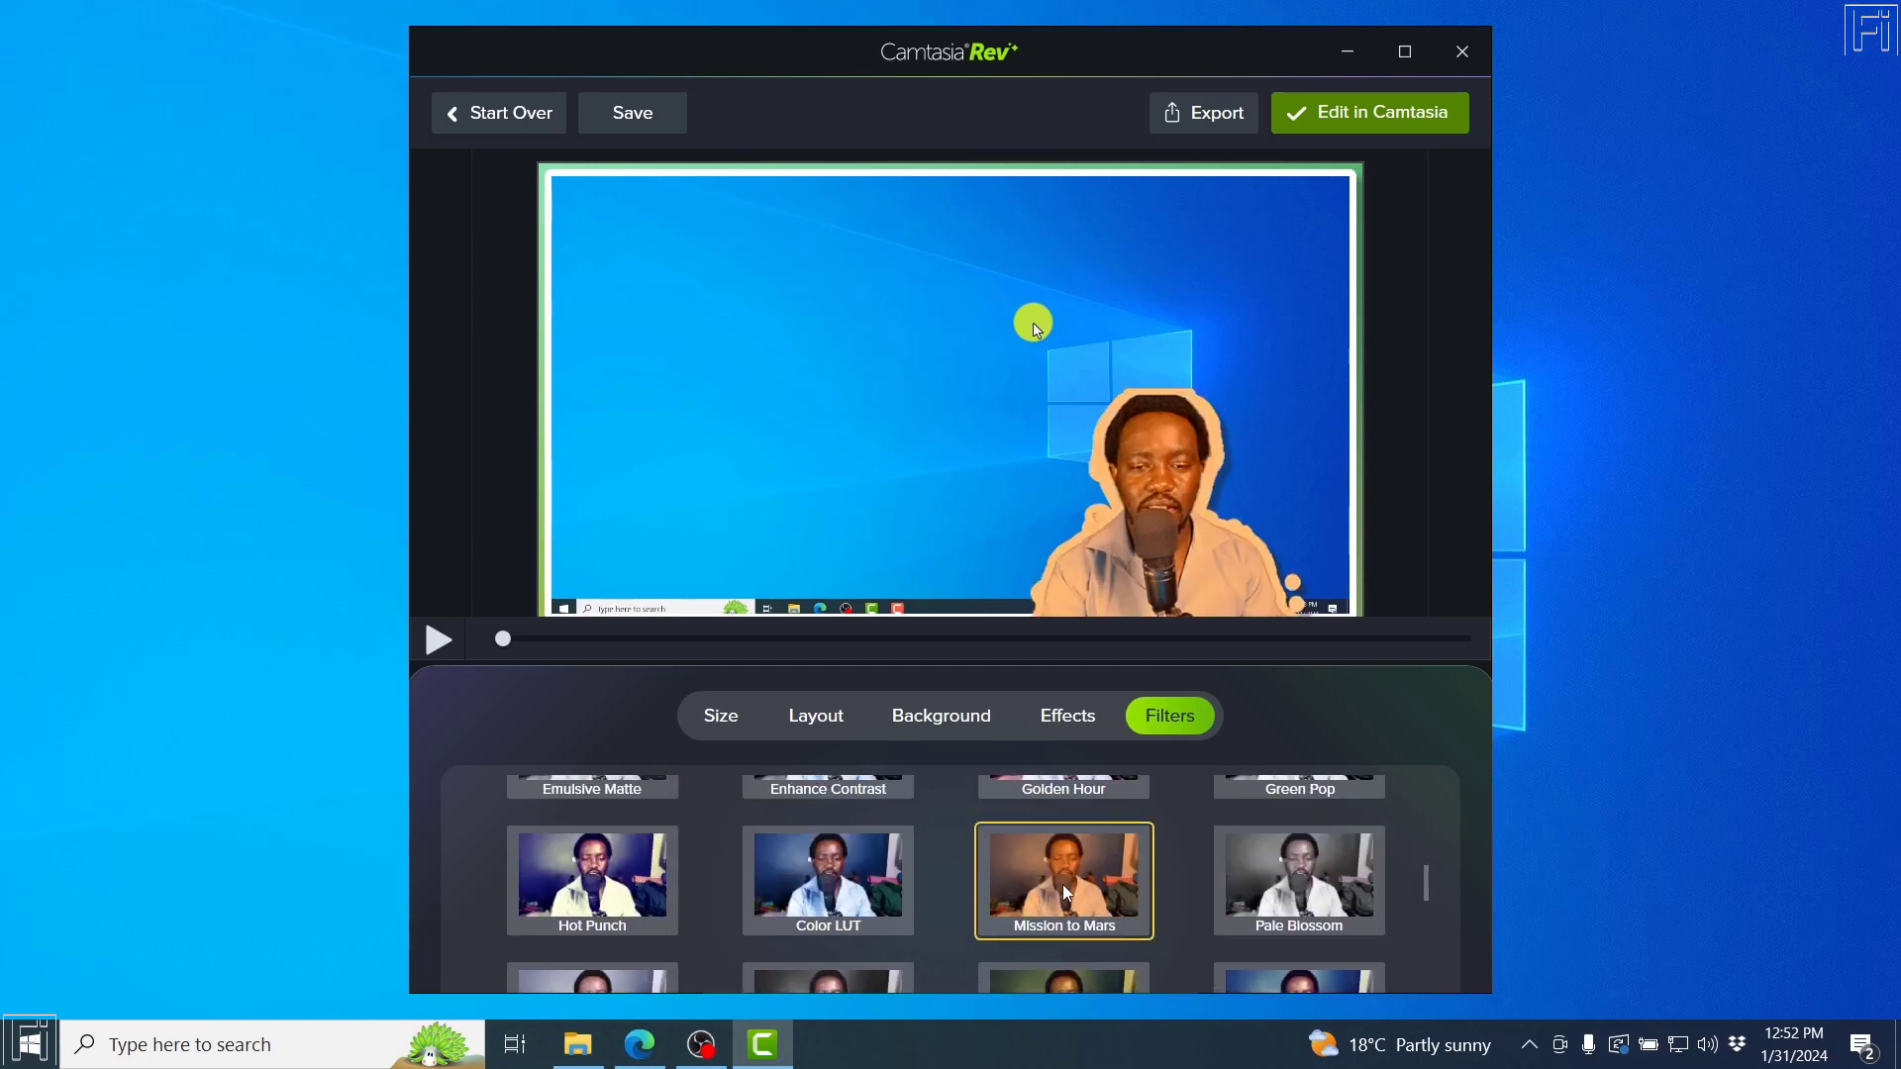
left_click(592, 881)
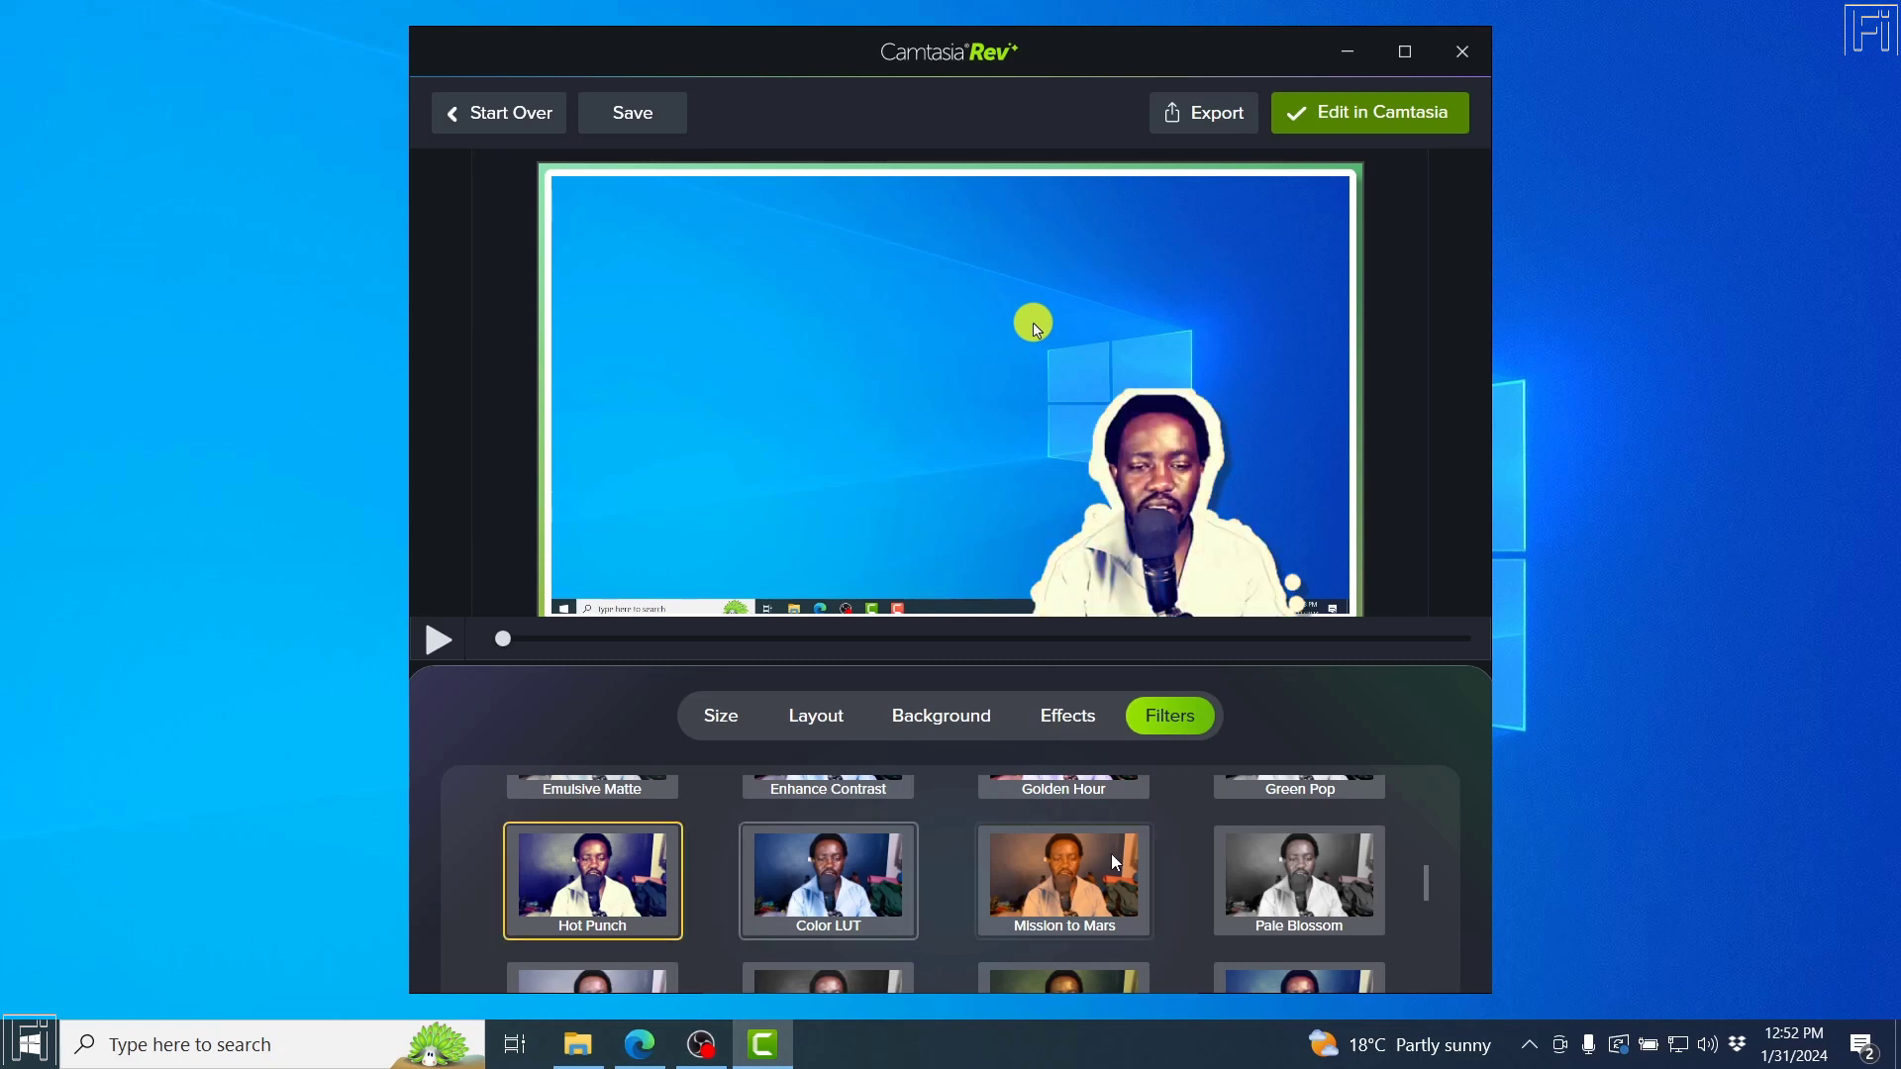
Try the Pale Blossom and Basic Black & White filters, remove the filter from the webcam video, and open the project in the Camtasia editor.
left_click(1304, 890)
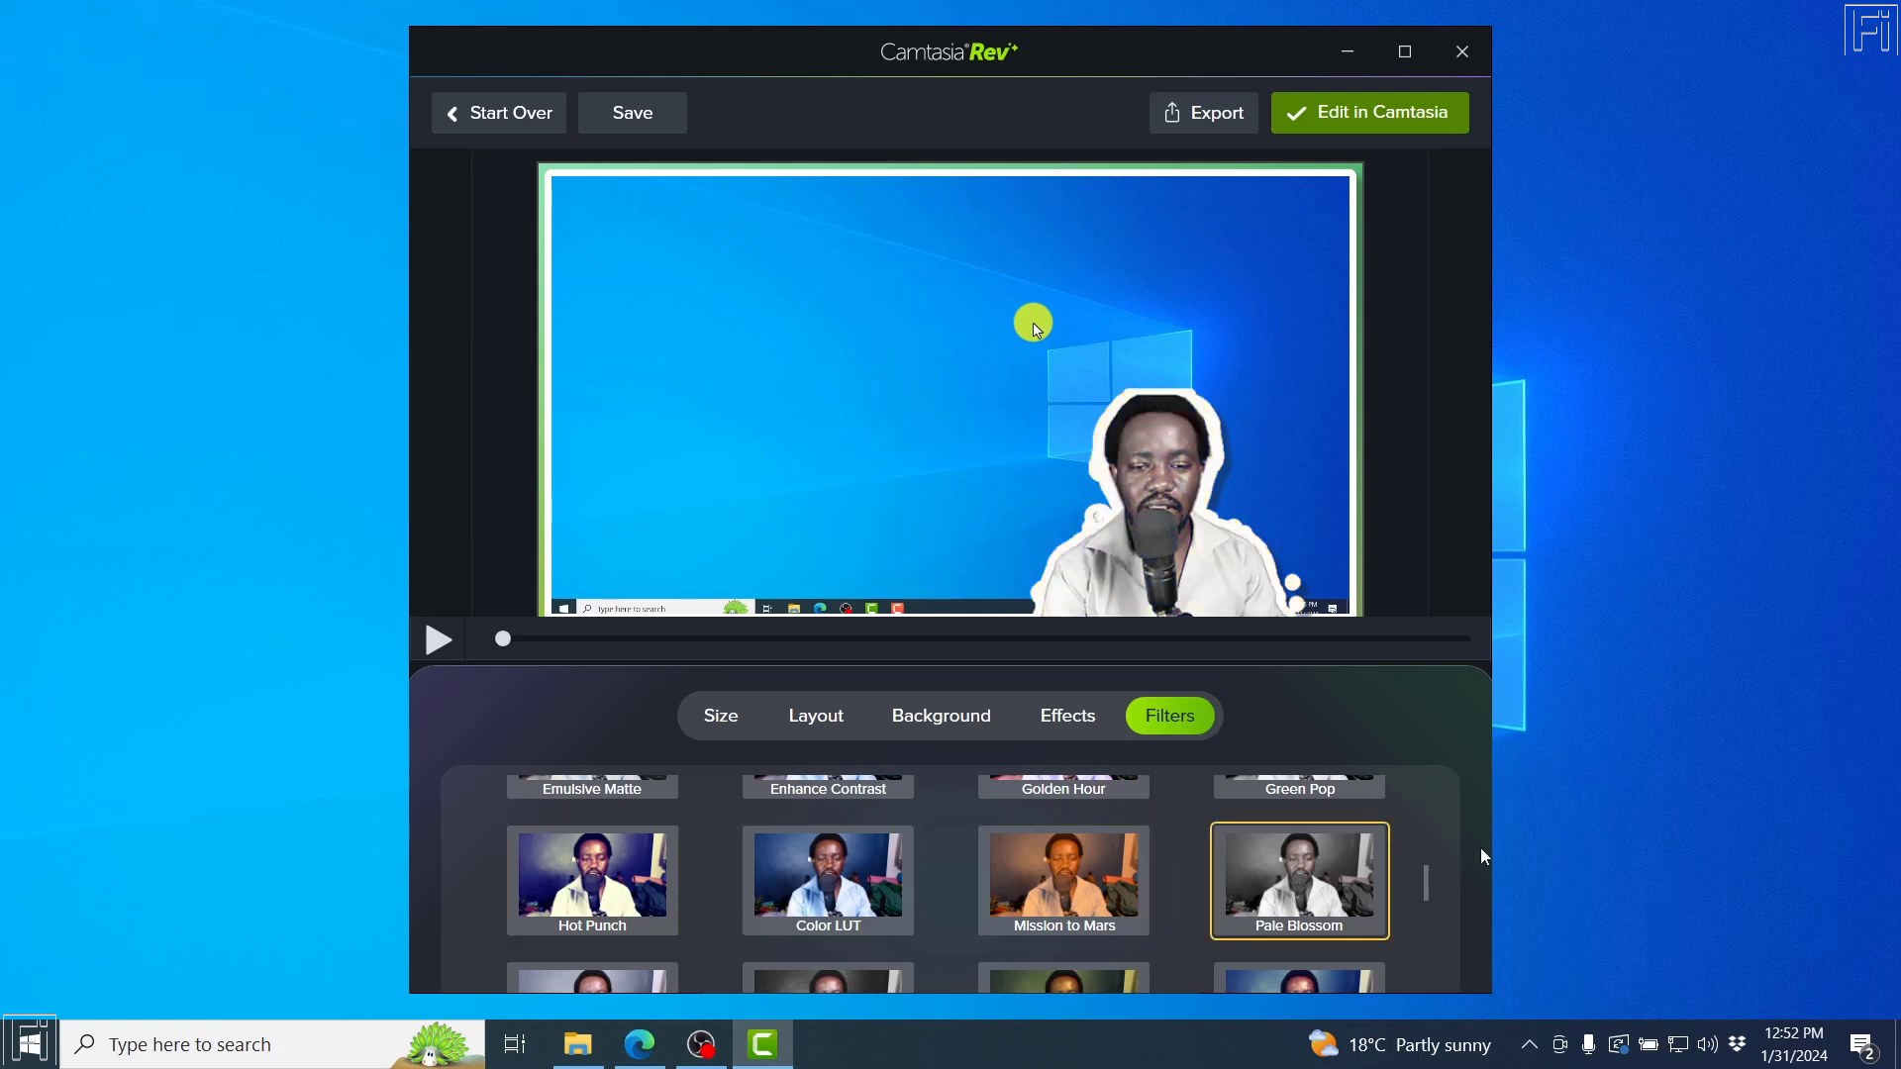
left_click_drag(1426, 873, 1428, 786)
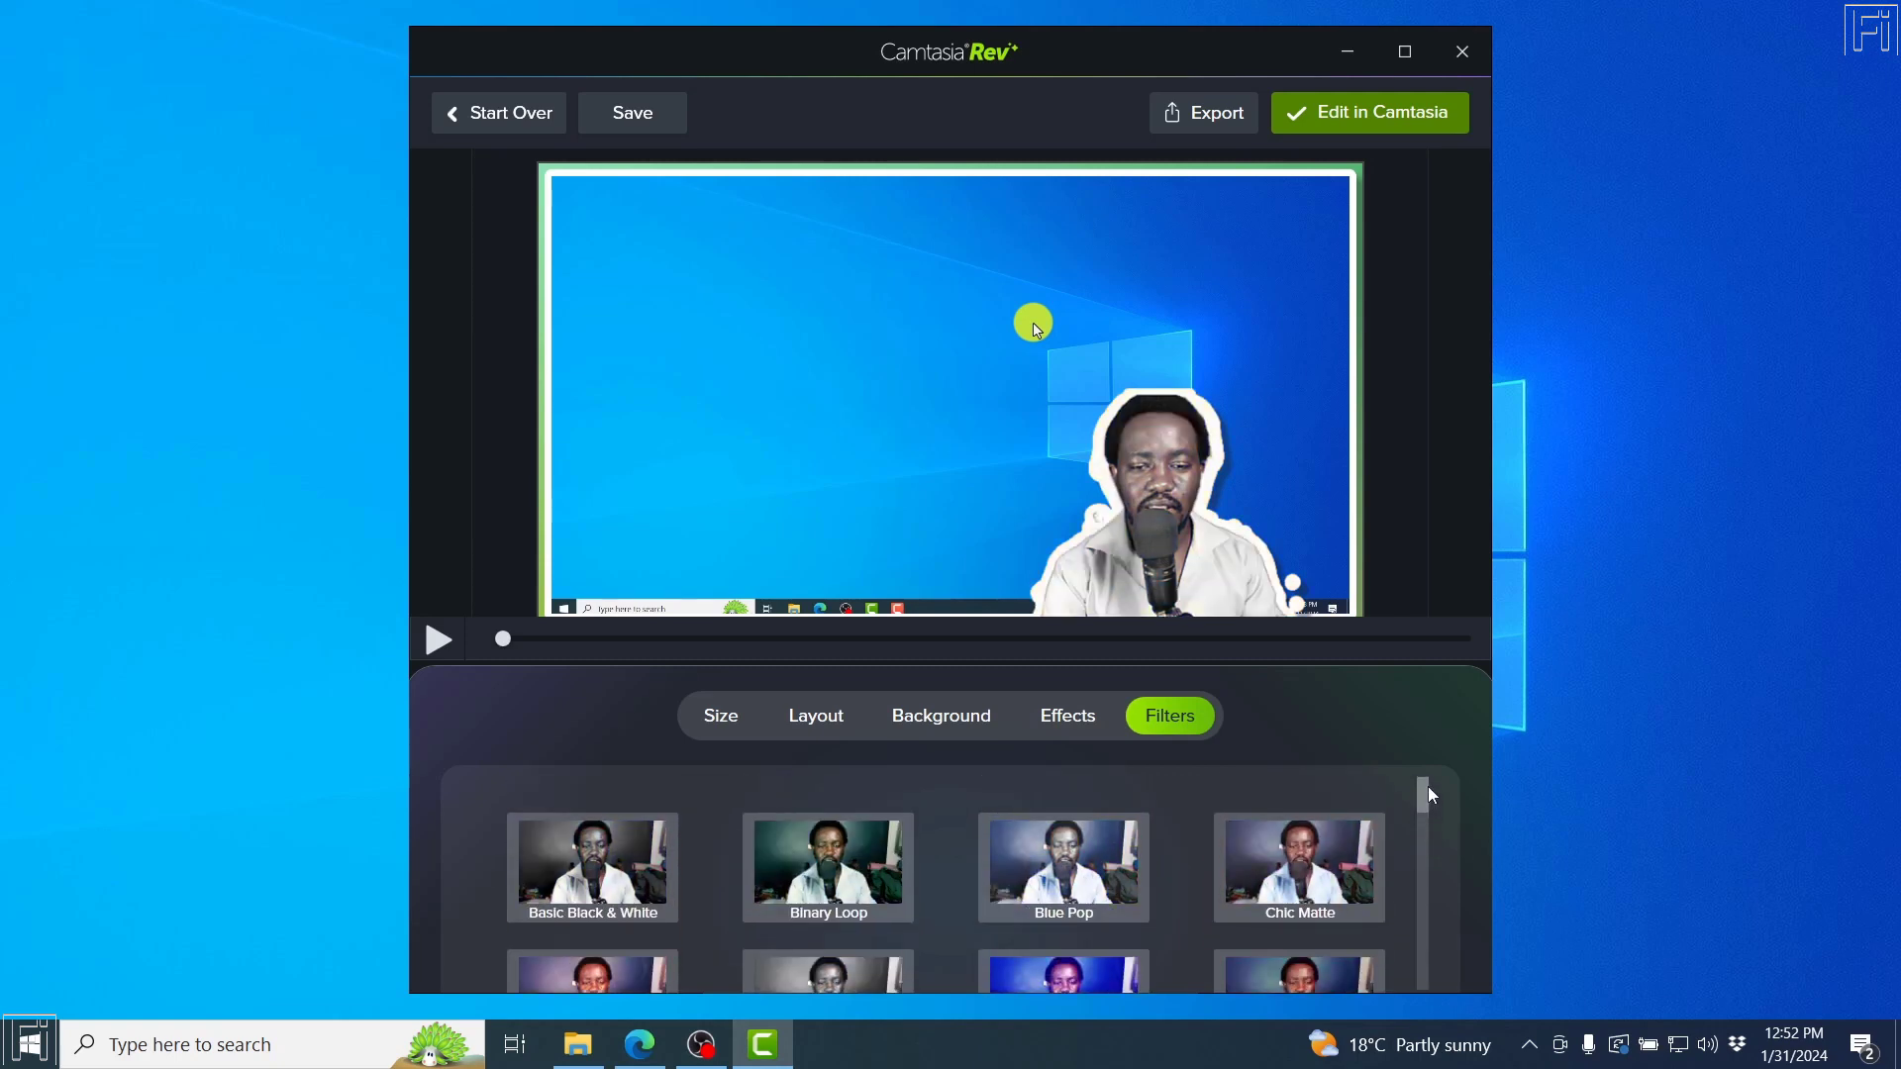
left_click(573, 880)
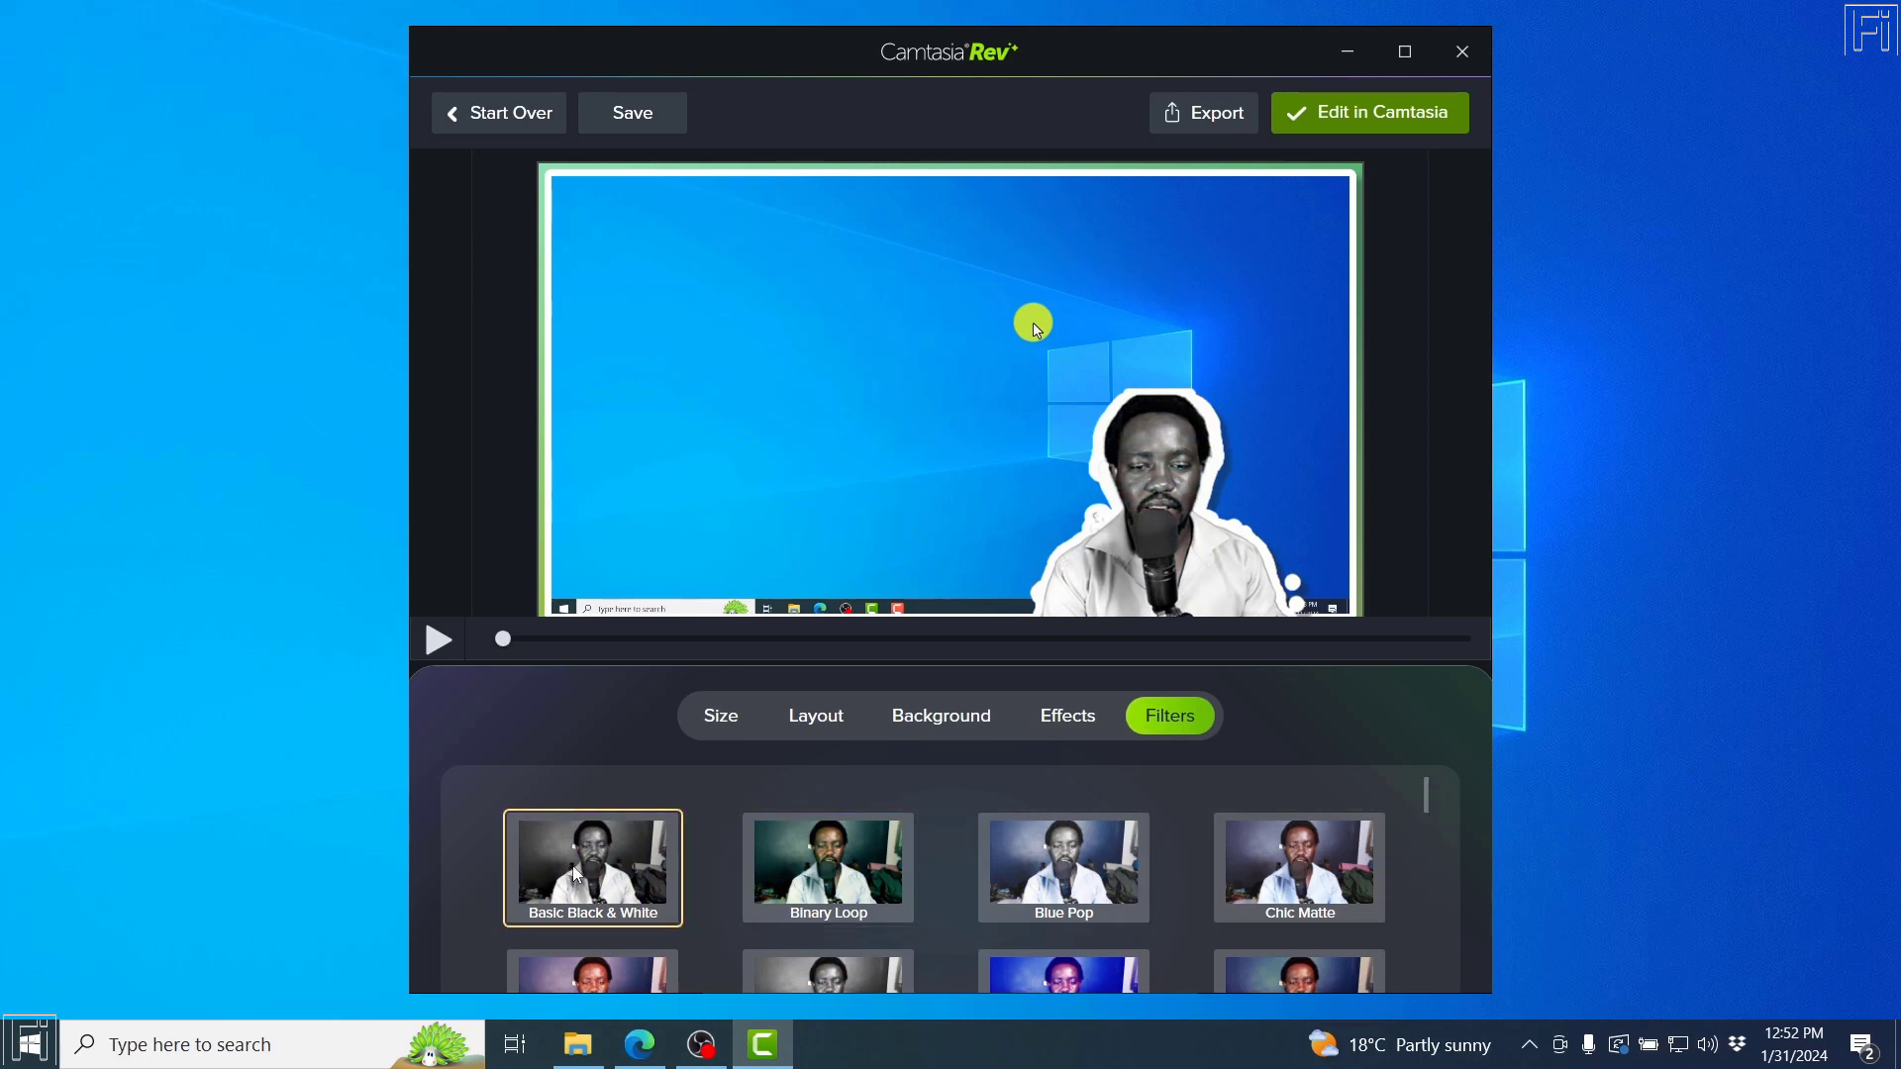
left_click(580, 876)
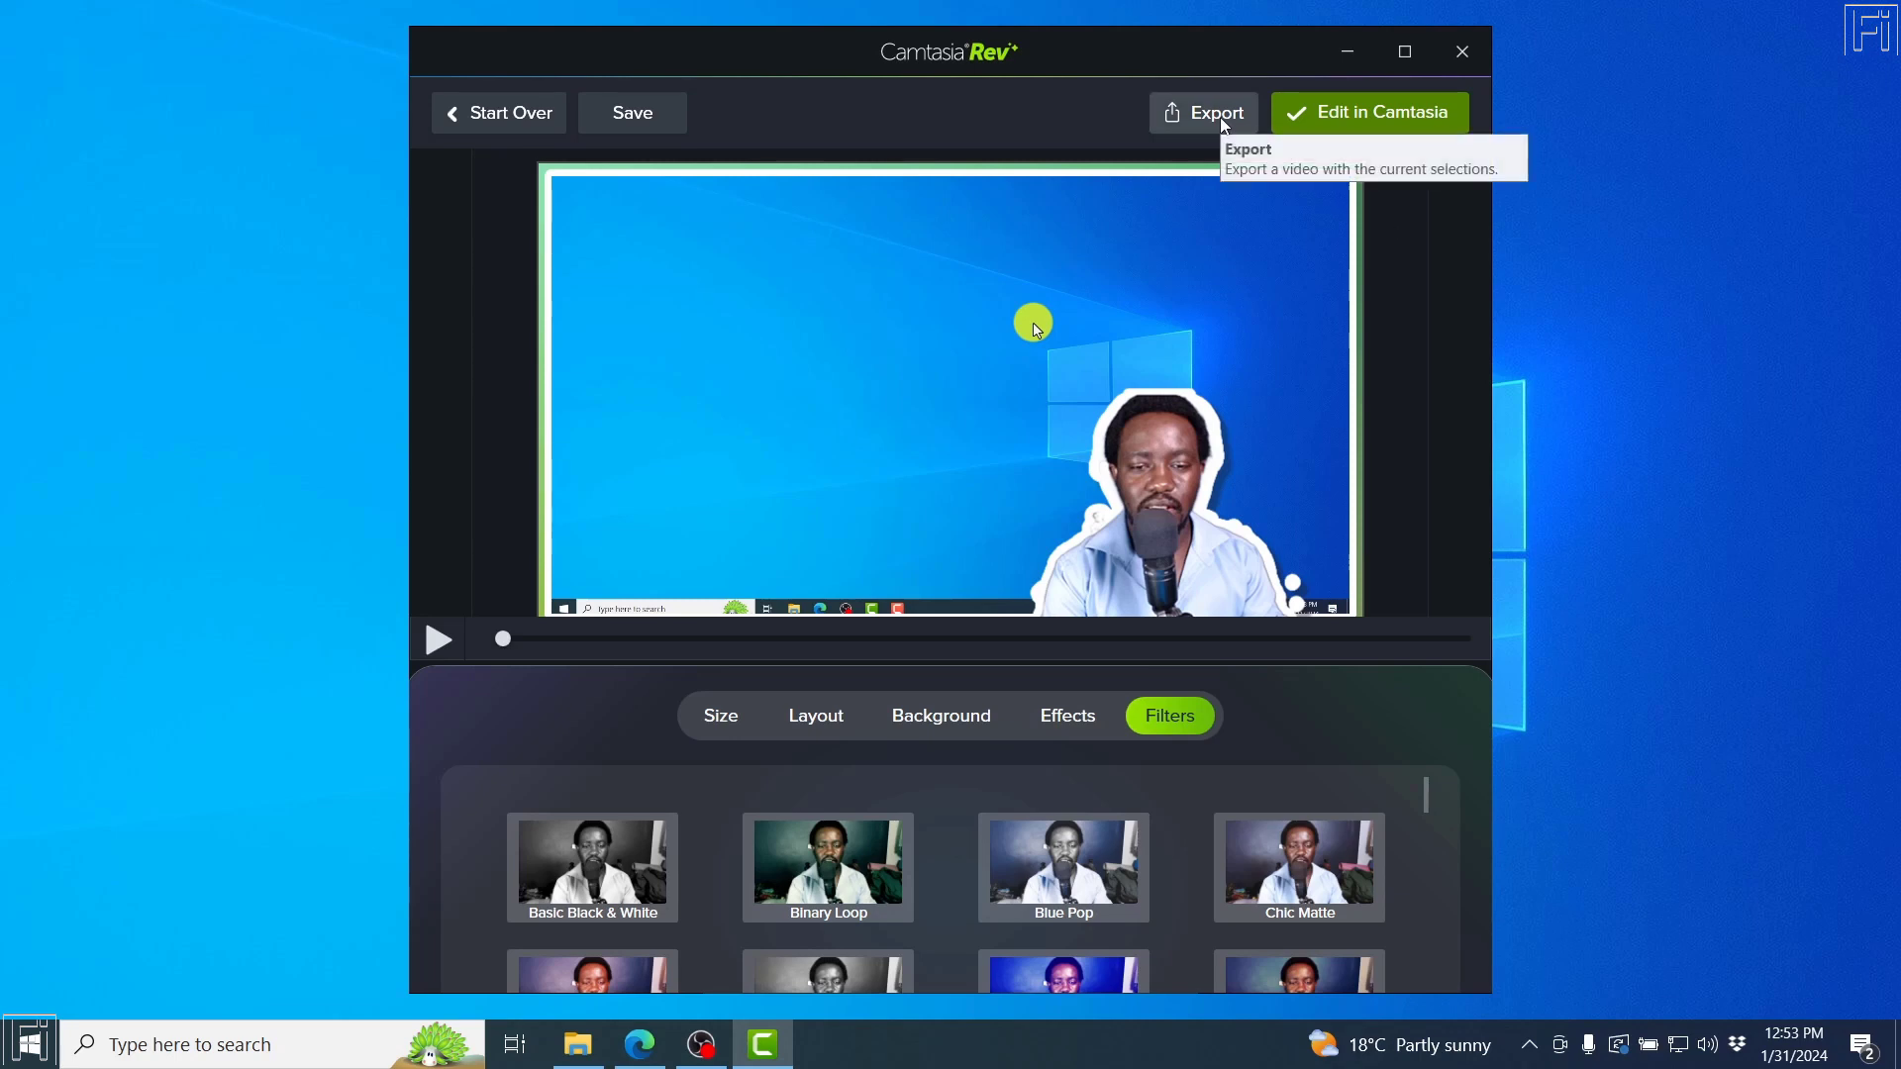
left_click(1351, 115)
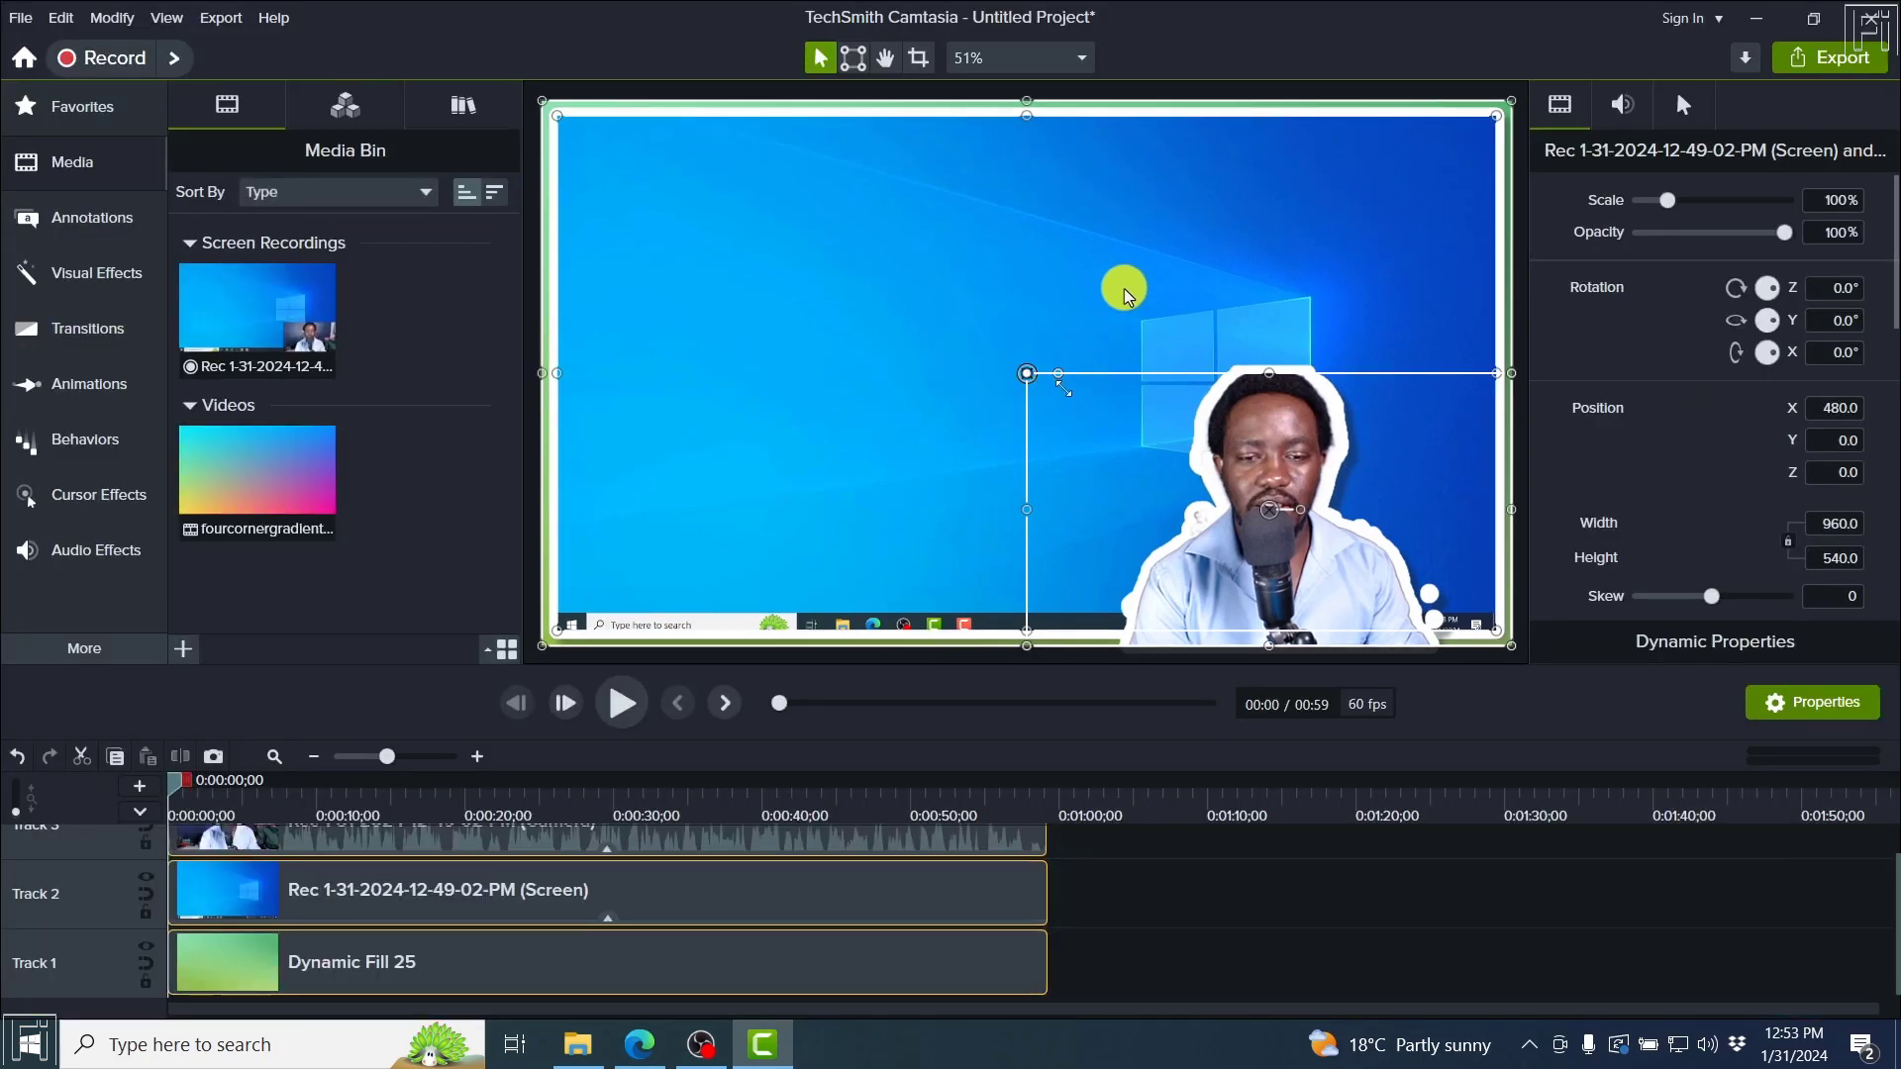
left_click_drag(1028, 373, 1102, 416)
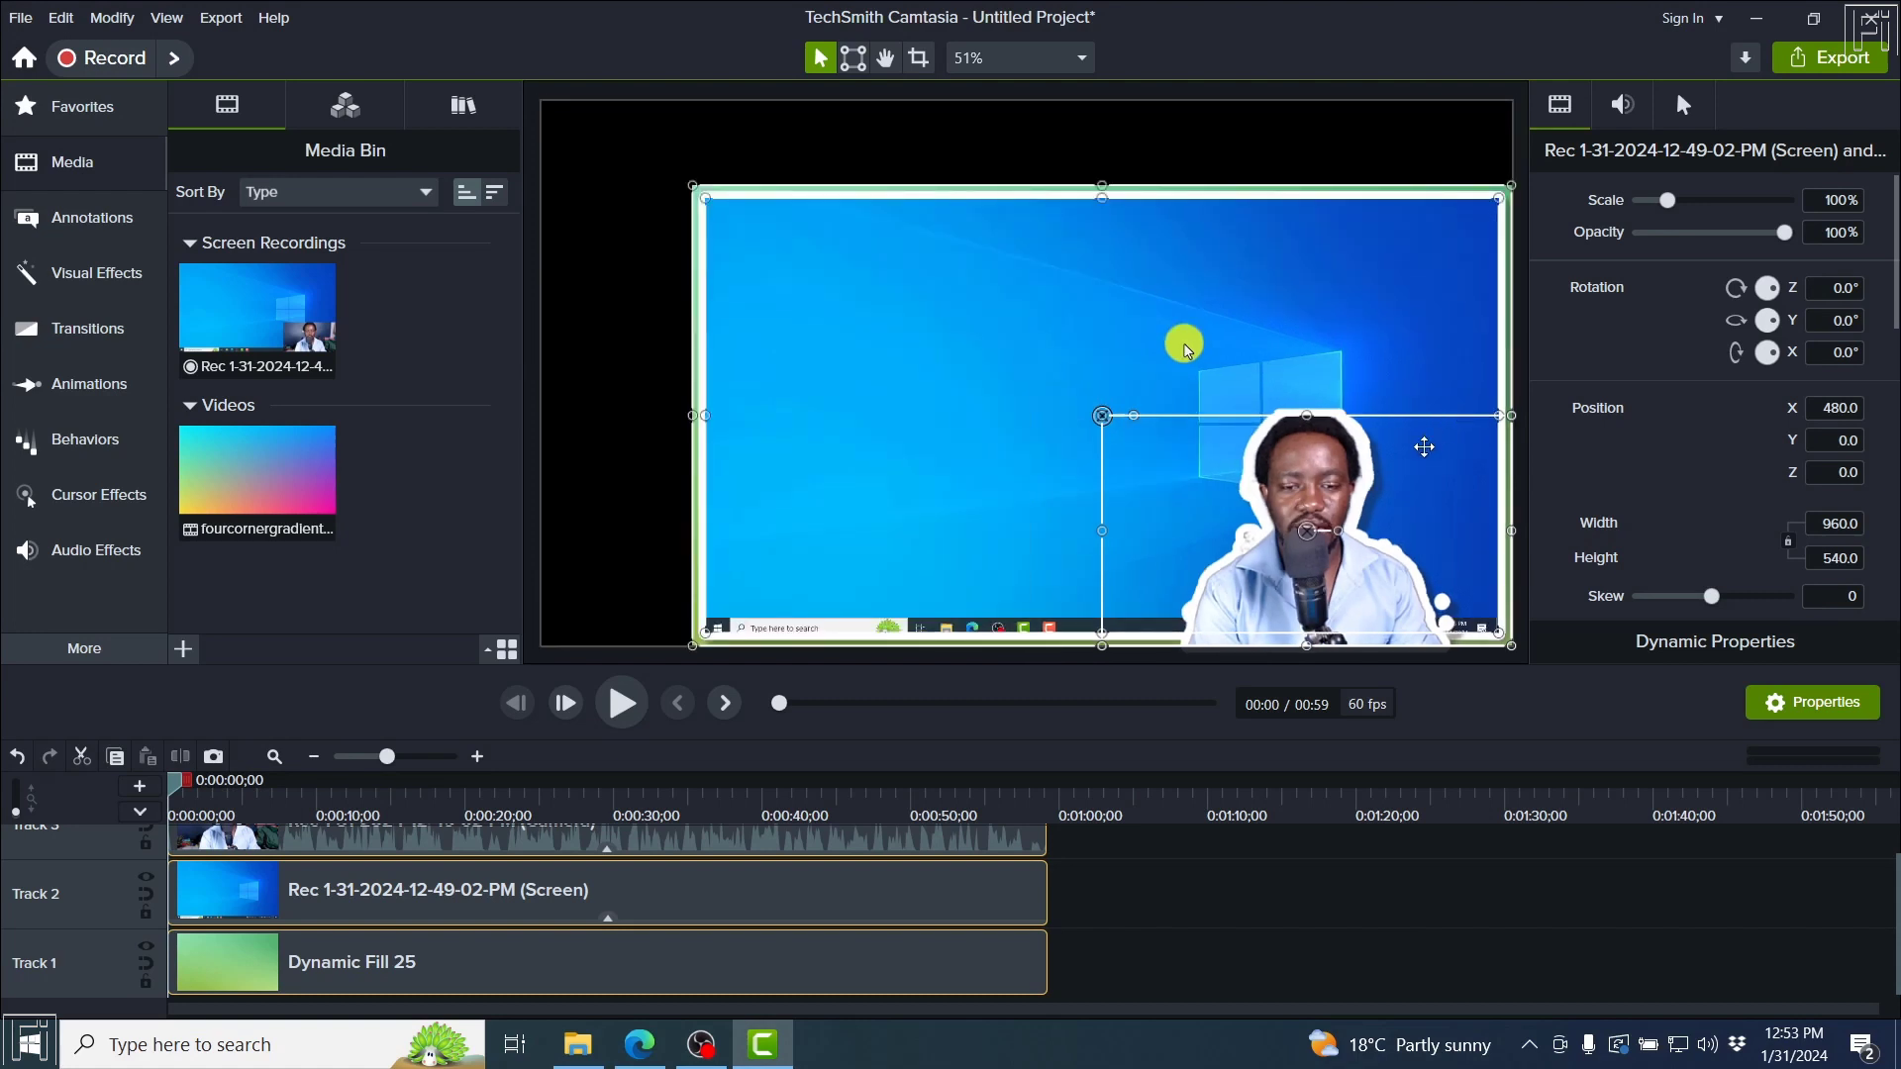
key("ctrl+z")
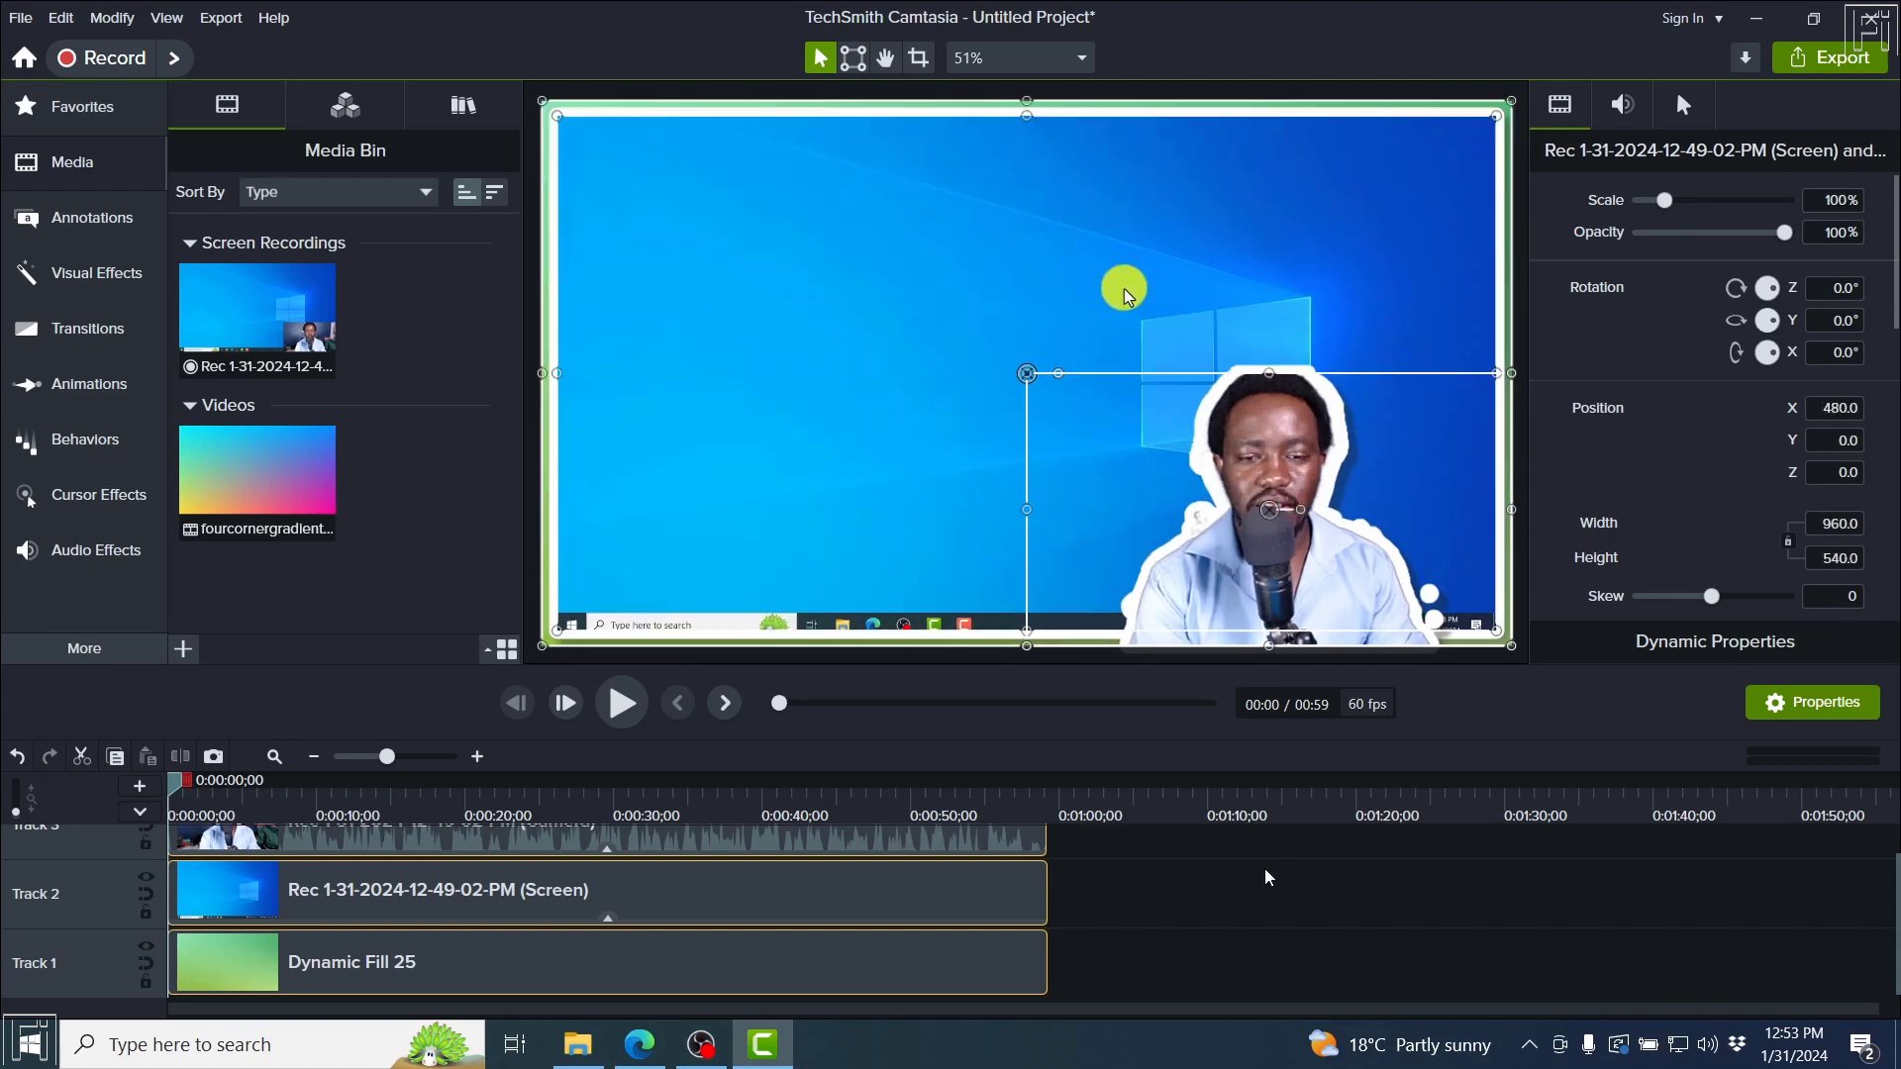
left_click(1248, 901)
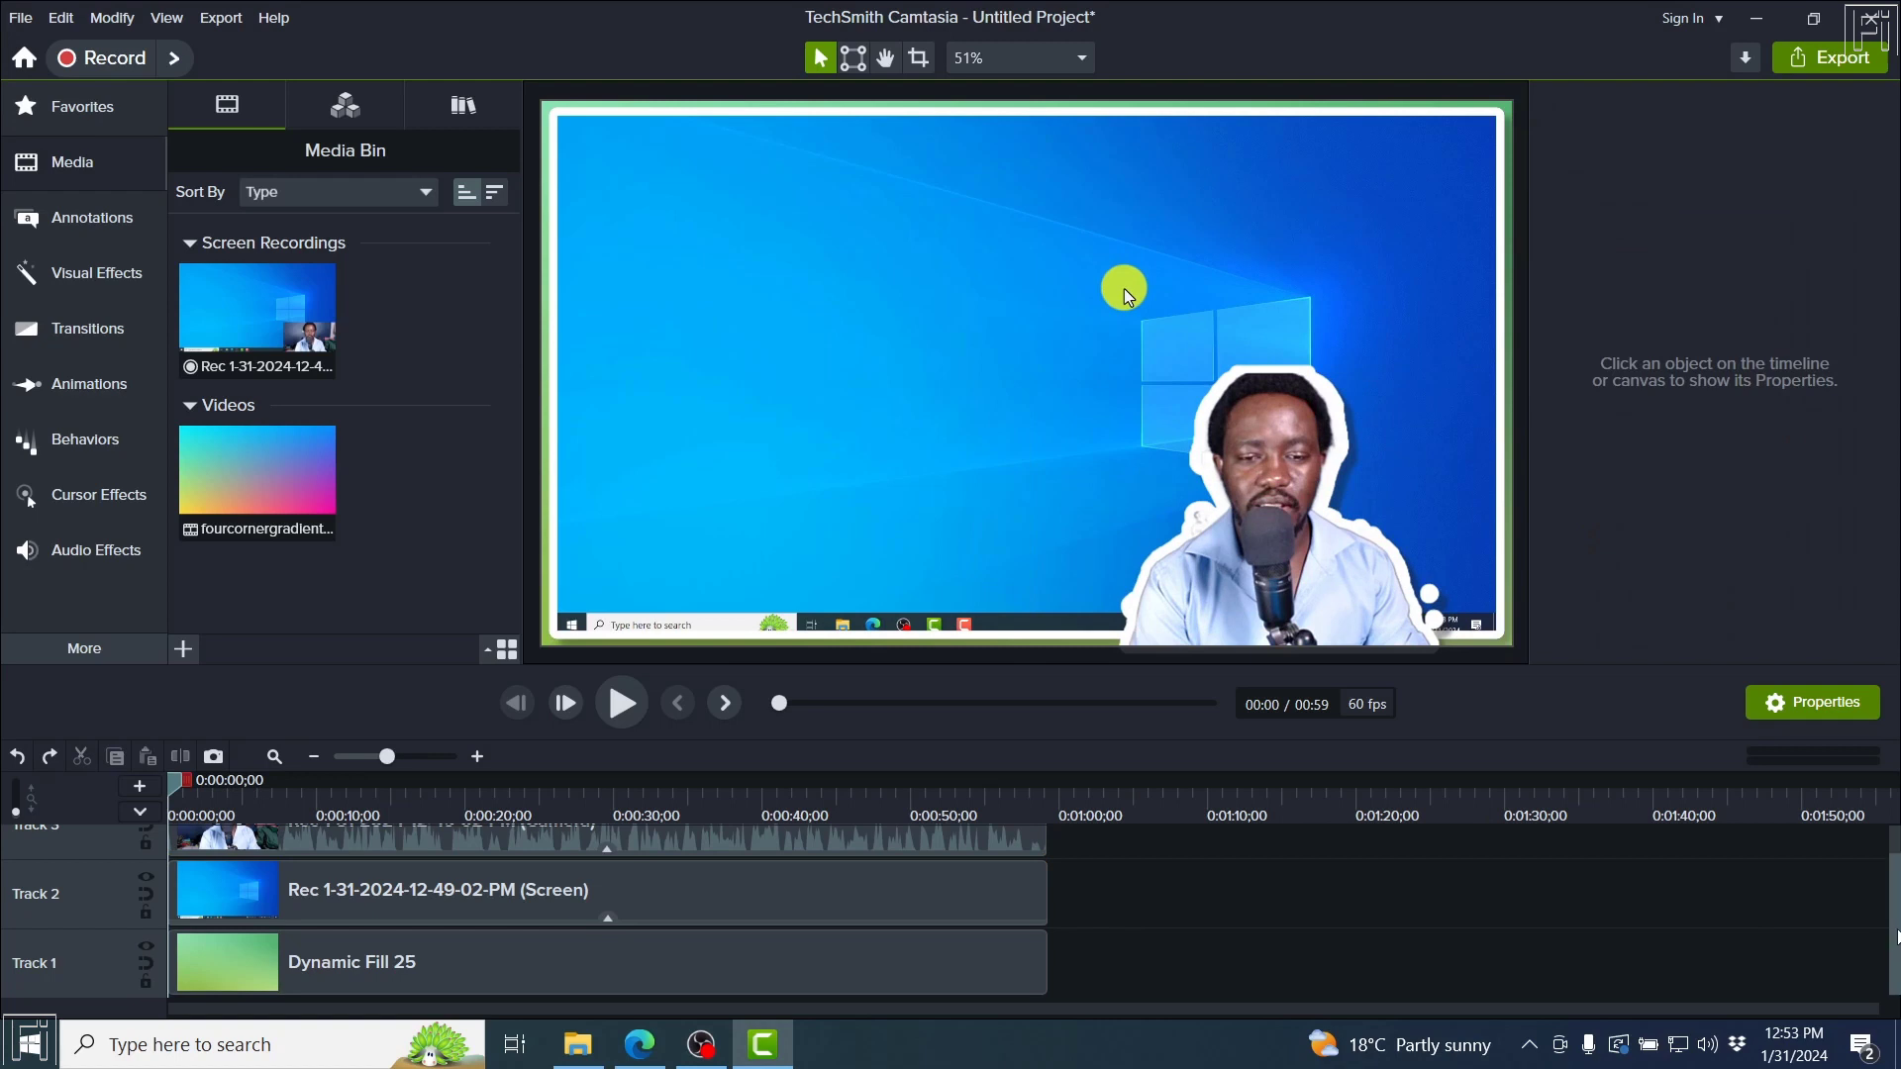
Scale the webcam clip on Track 3 down to about 29.8% and move it further into the canvas's lower-right corner, to about X 726.4.
scroll(1887, 946, "up", 1)
left_click(634, 874)
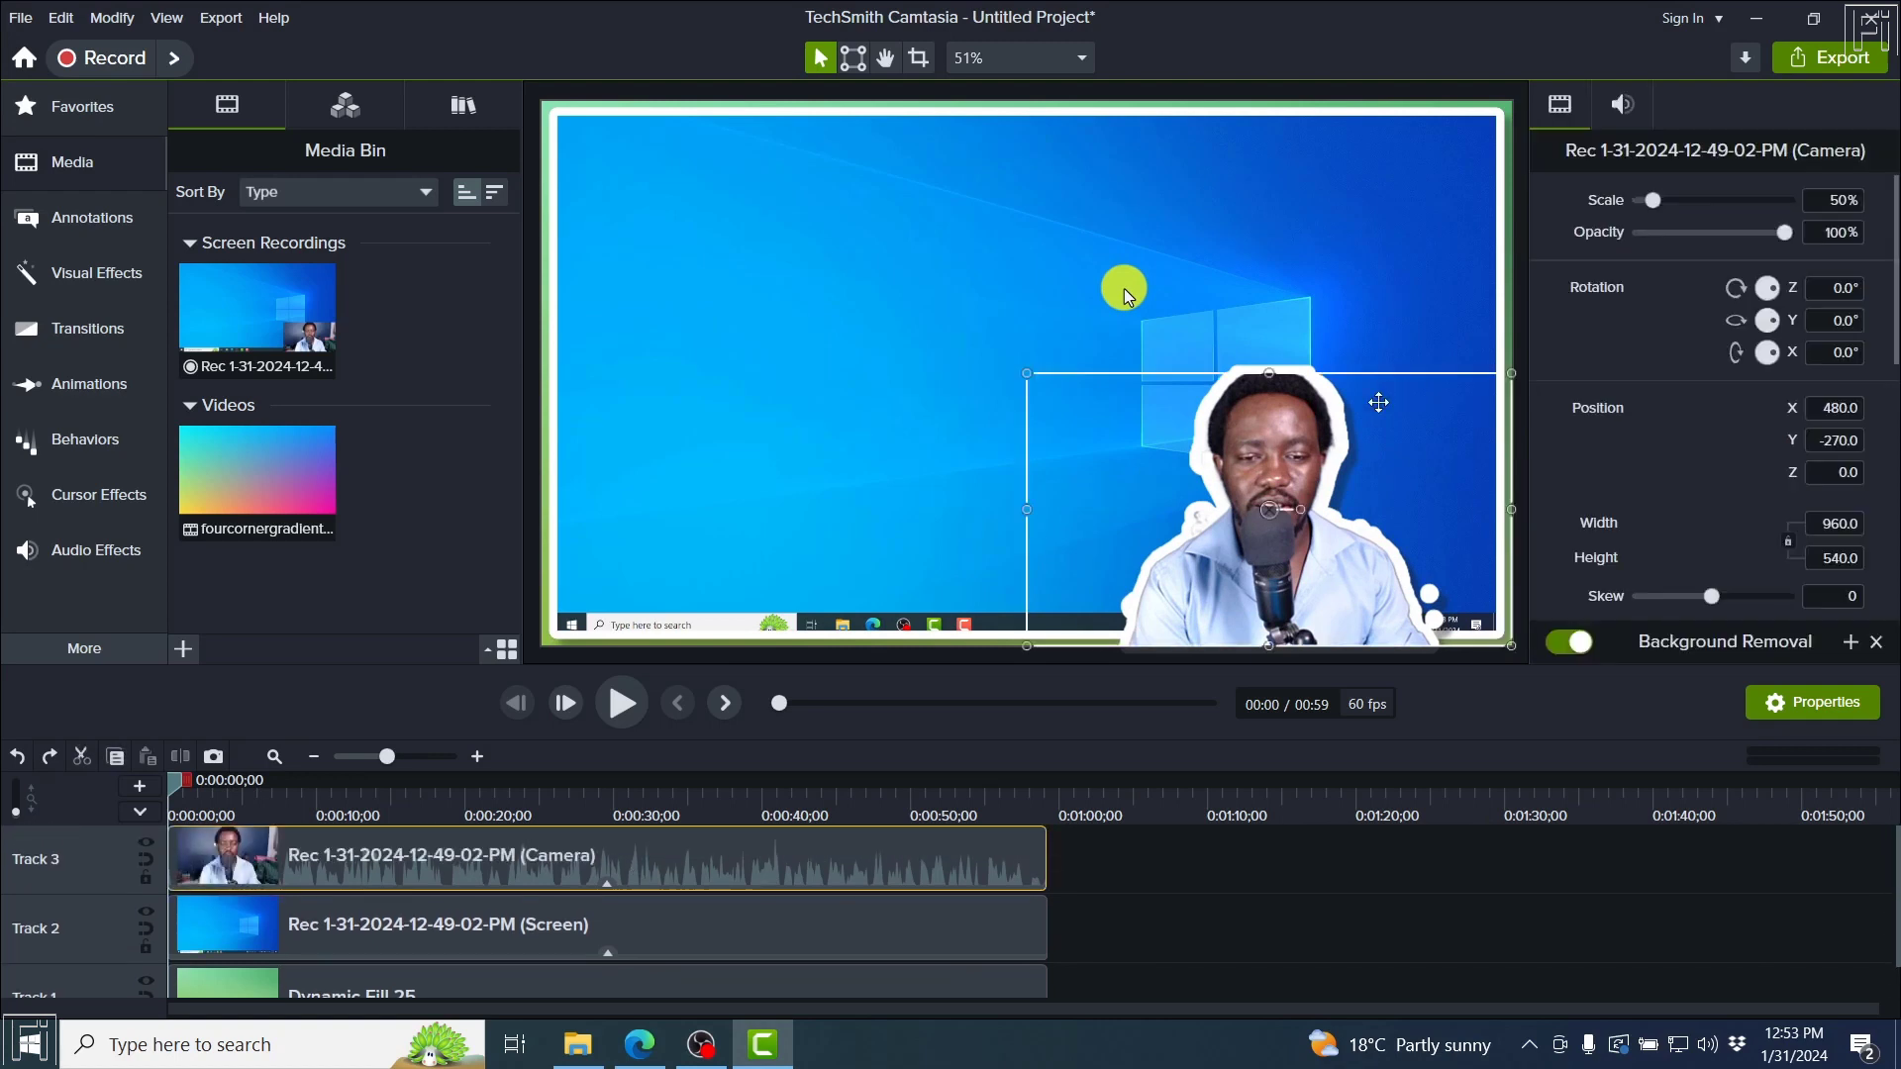
left_click_drag(1030, 376, 1224, 484)
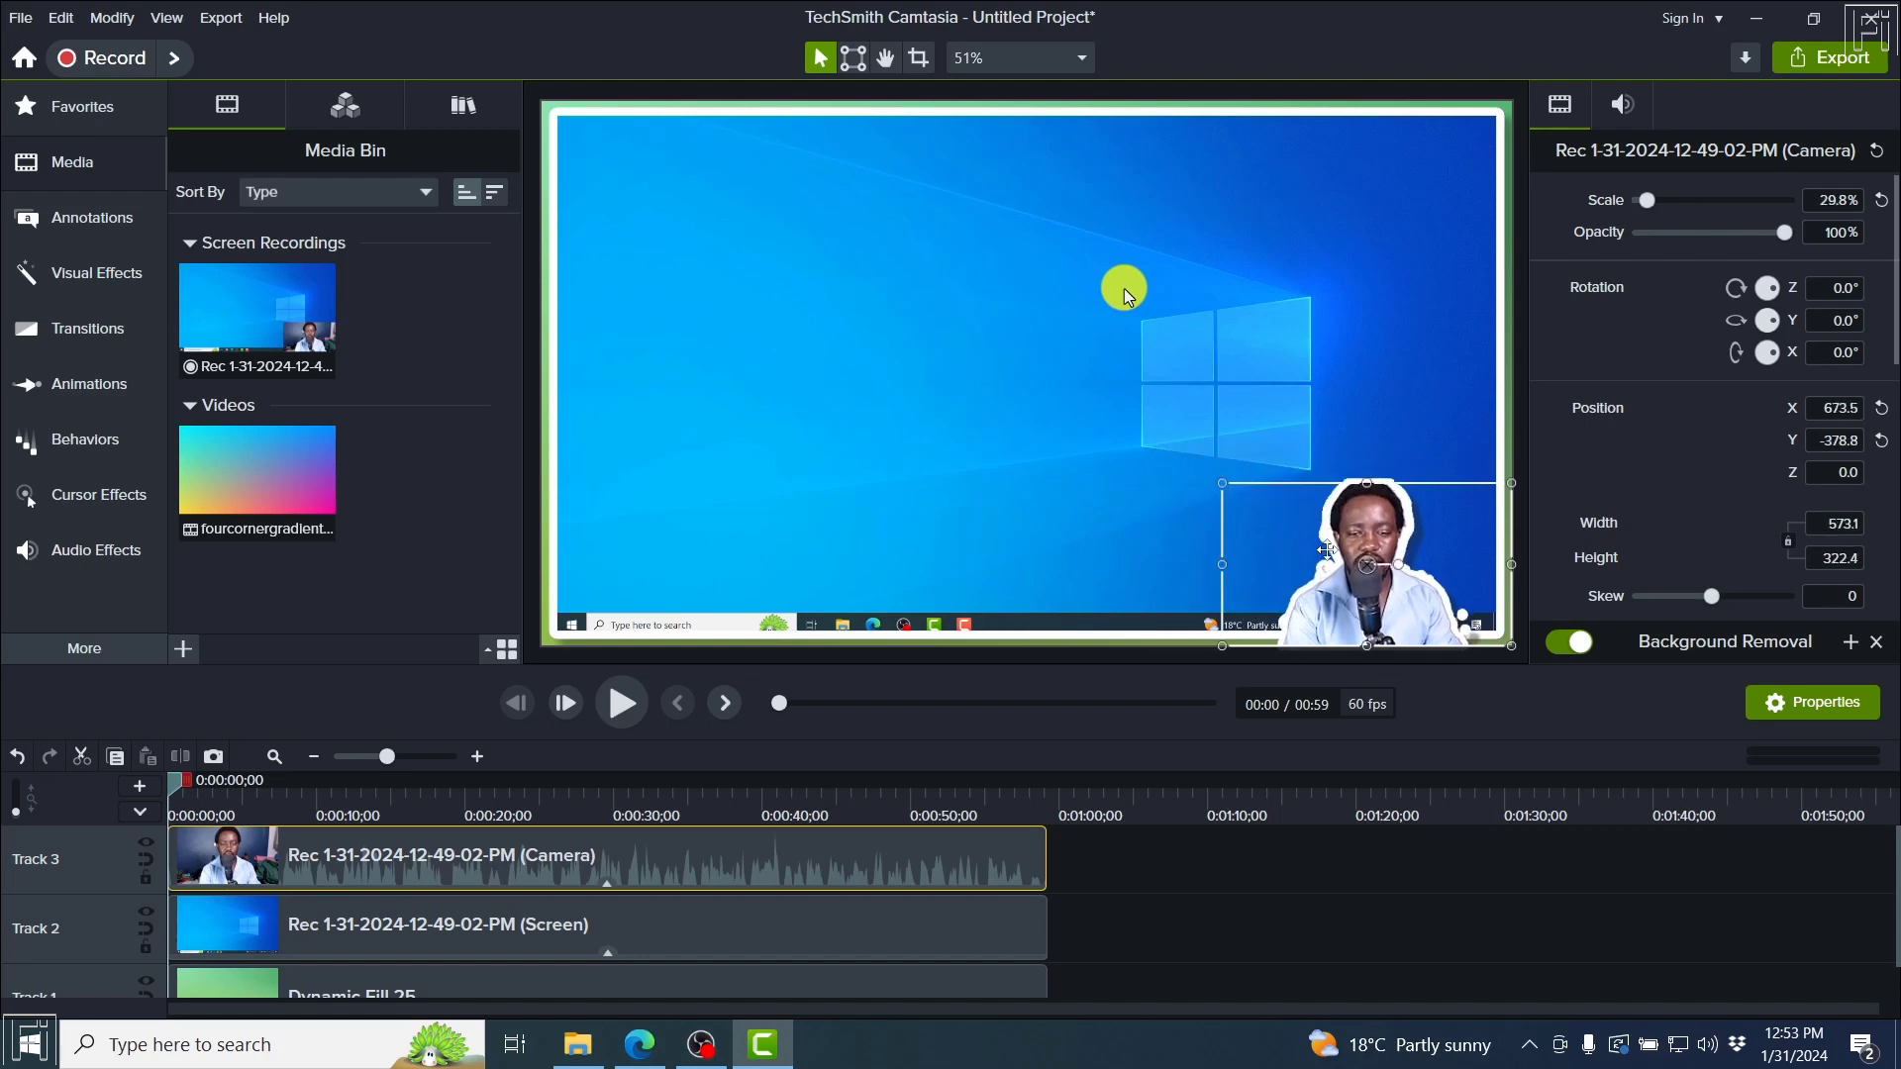
left_click_drag(1325, 550, 1358, 547)
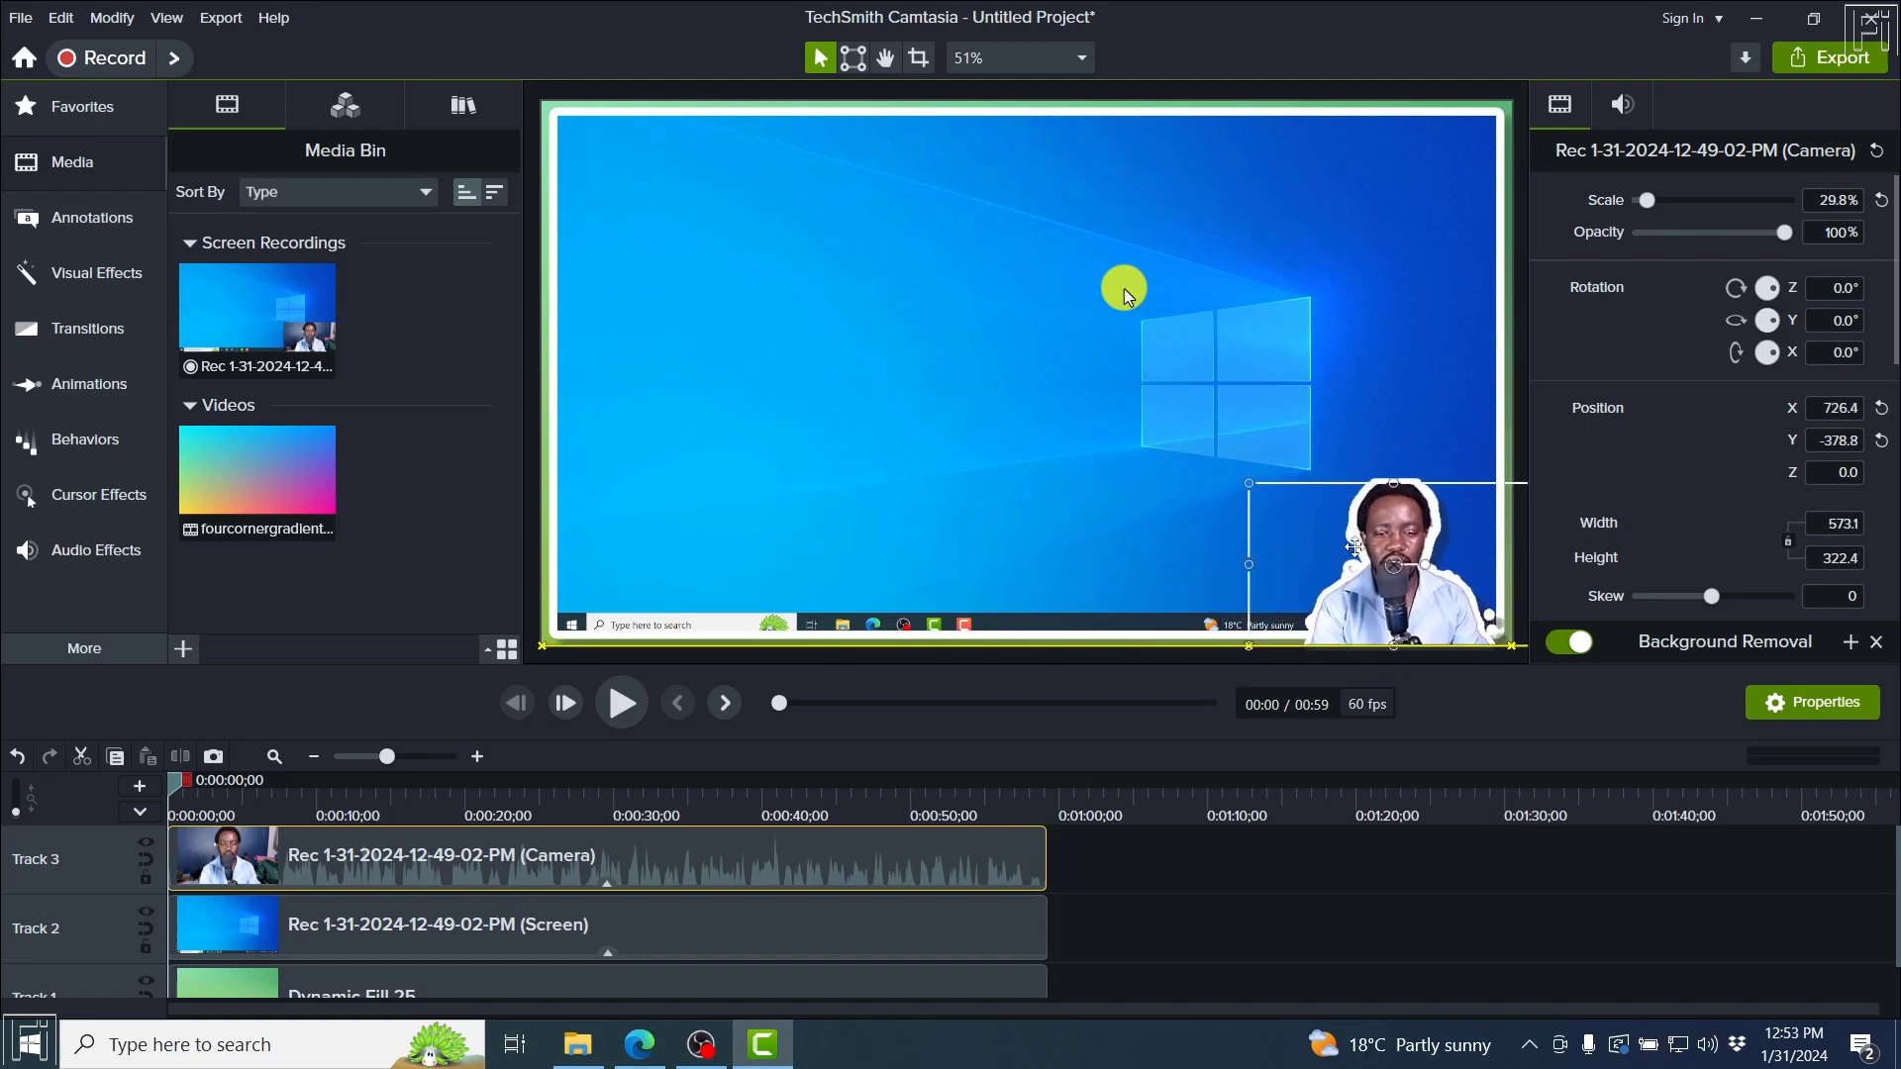
left_click(1315, 871)
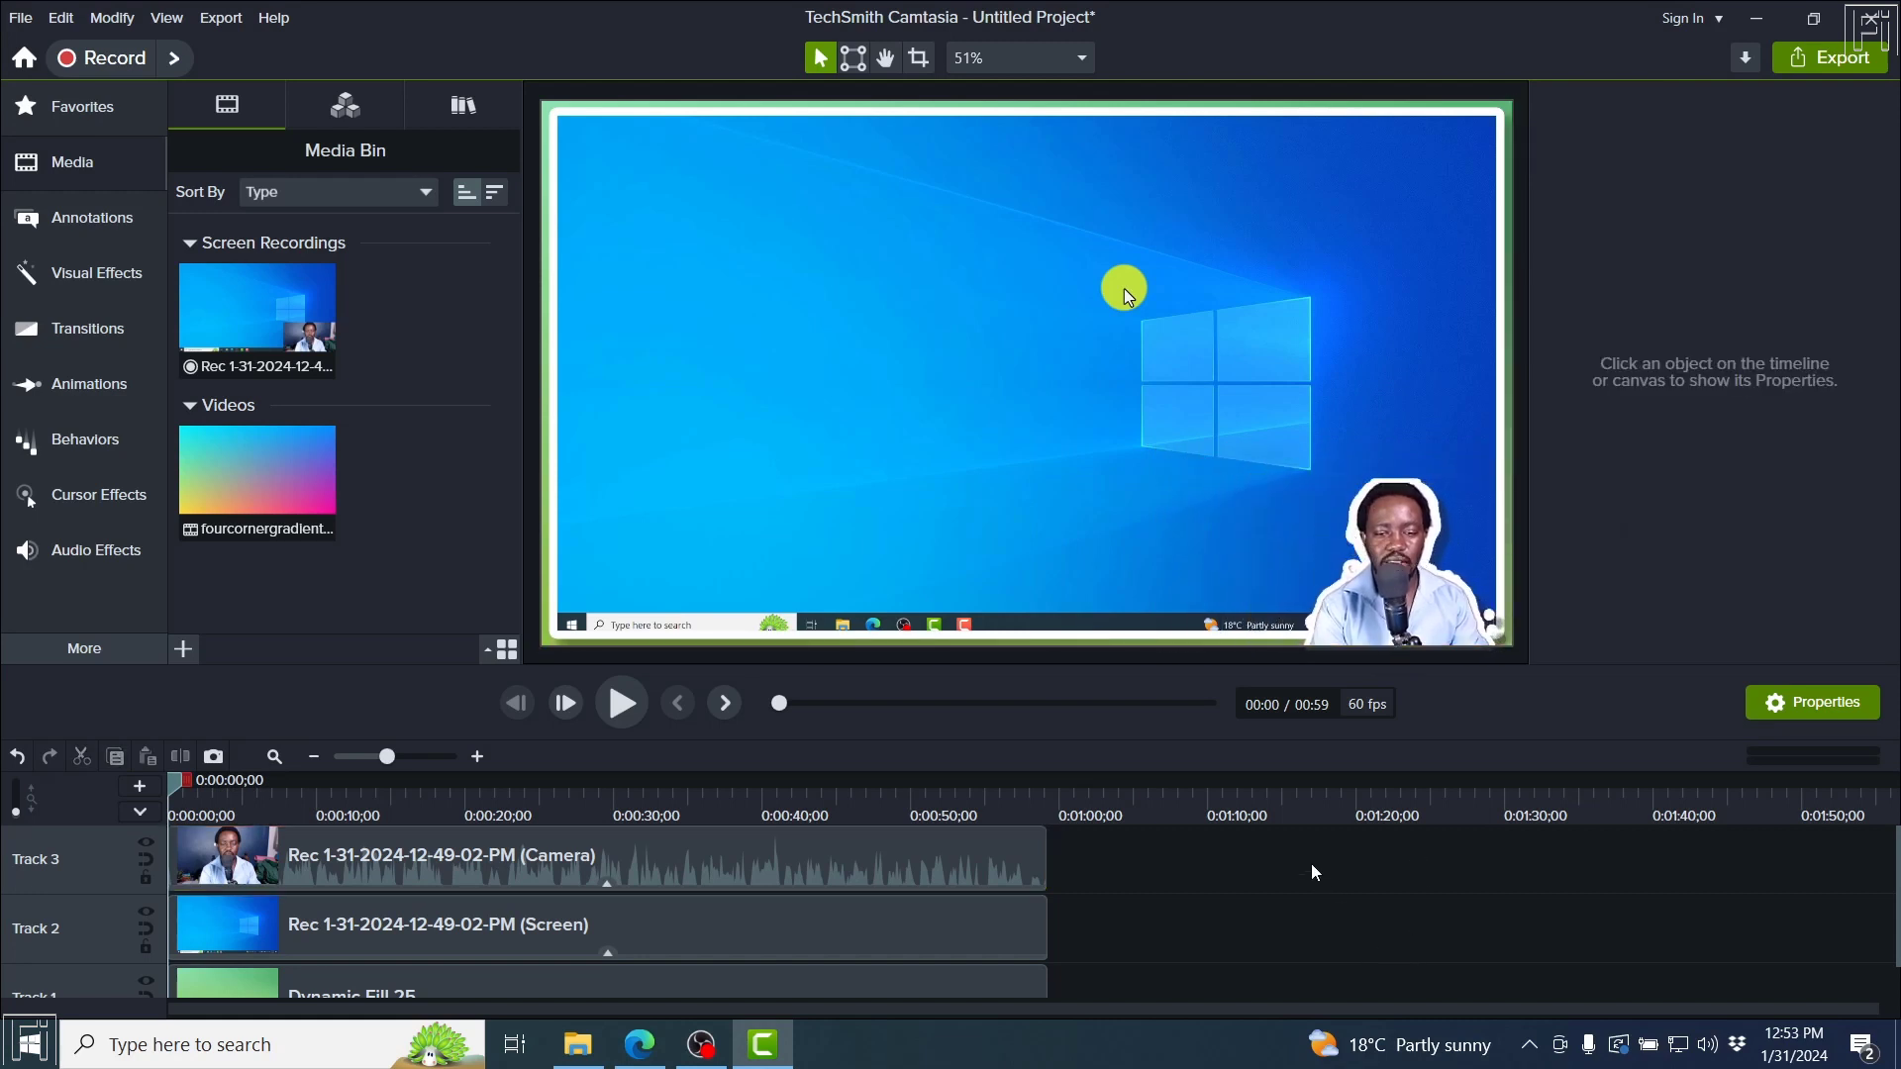
Change the webcam clip's Border effect colour to the green swatch (#739922).
left_click(924, 850)
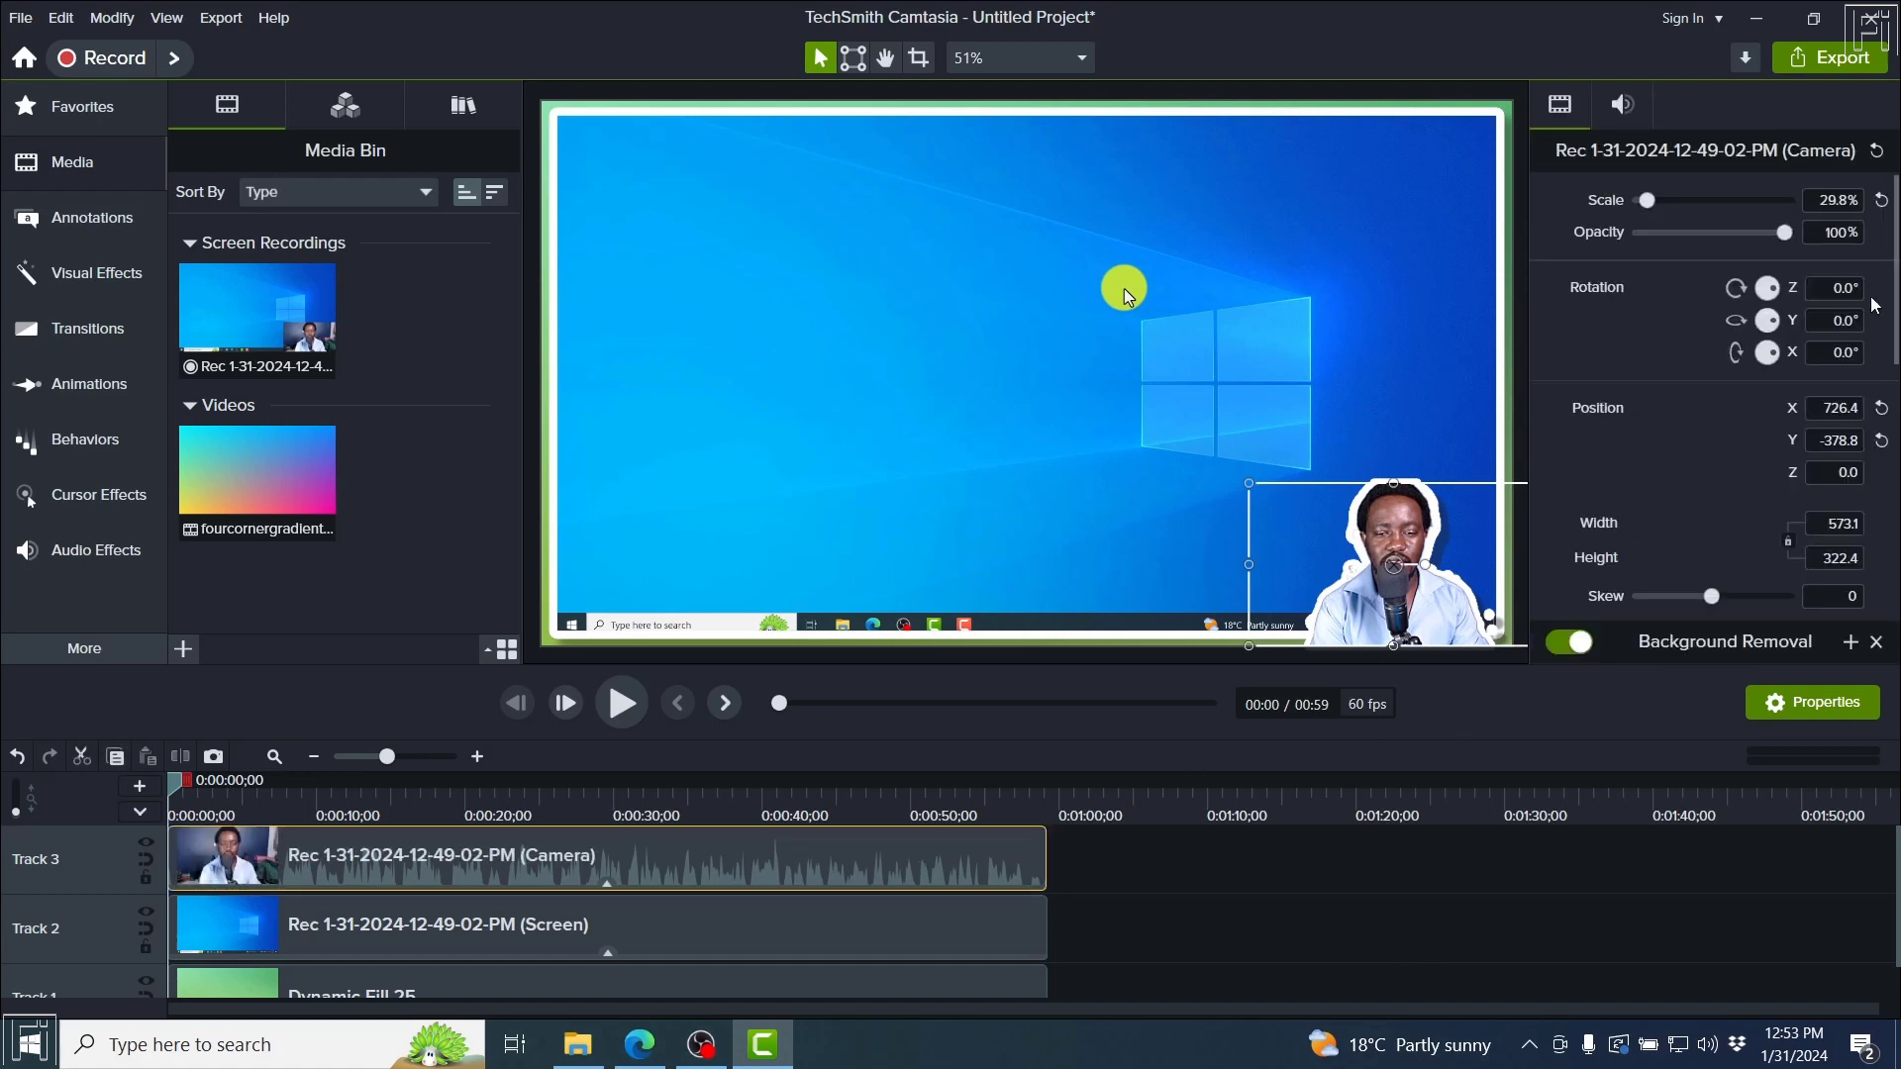
scroll(1895, 353, "down", 3)
scroll(1894, 353, "down", 5)
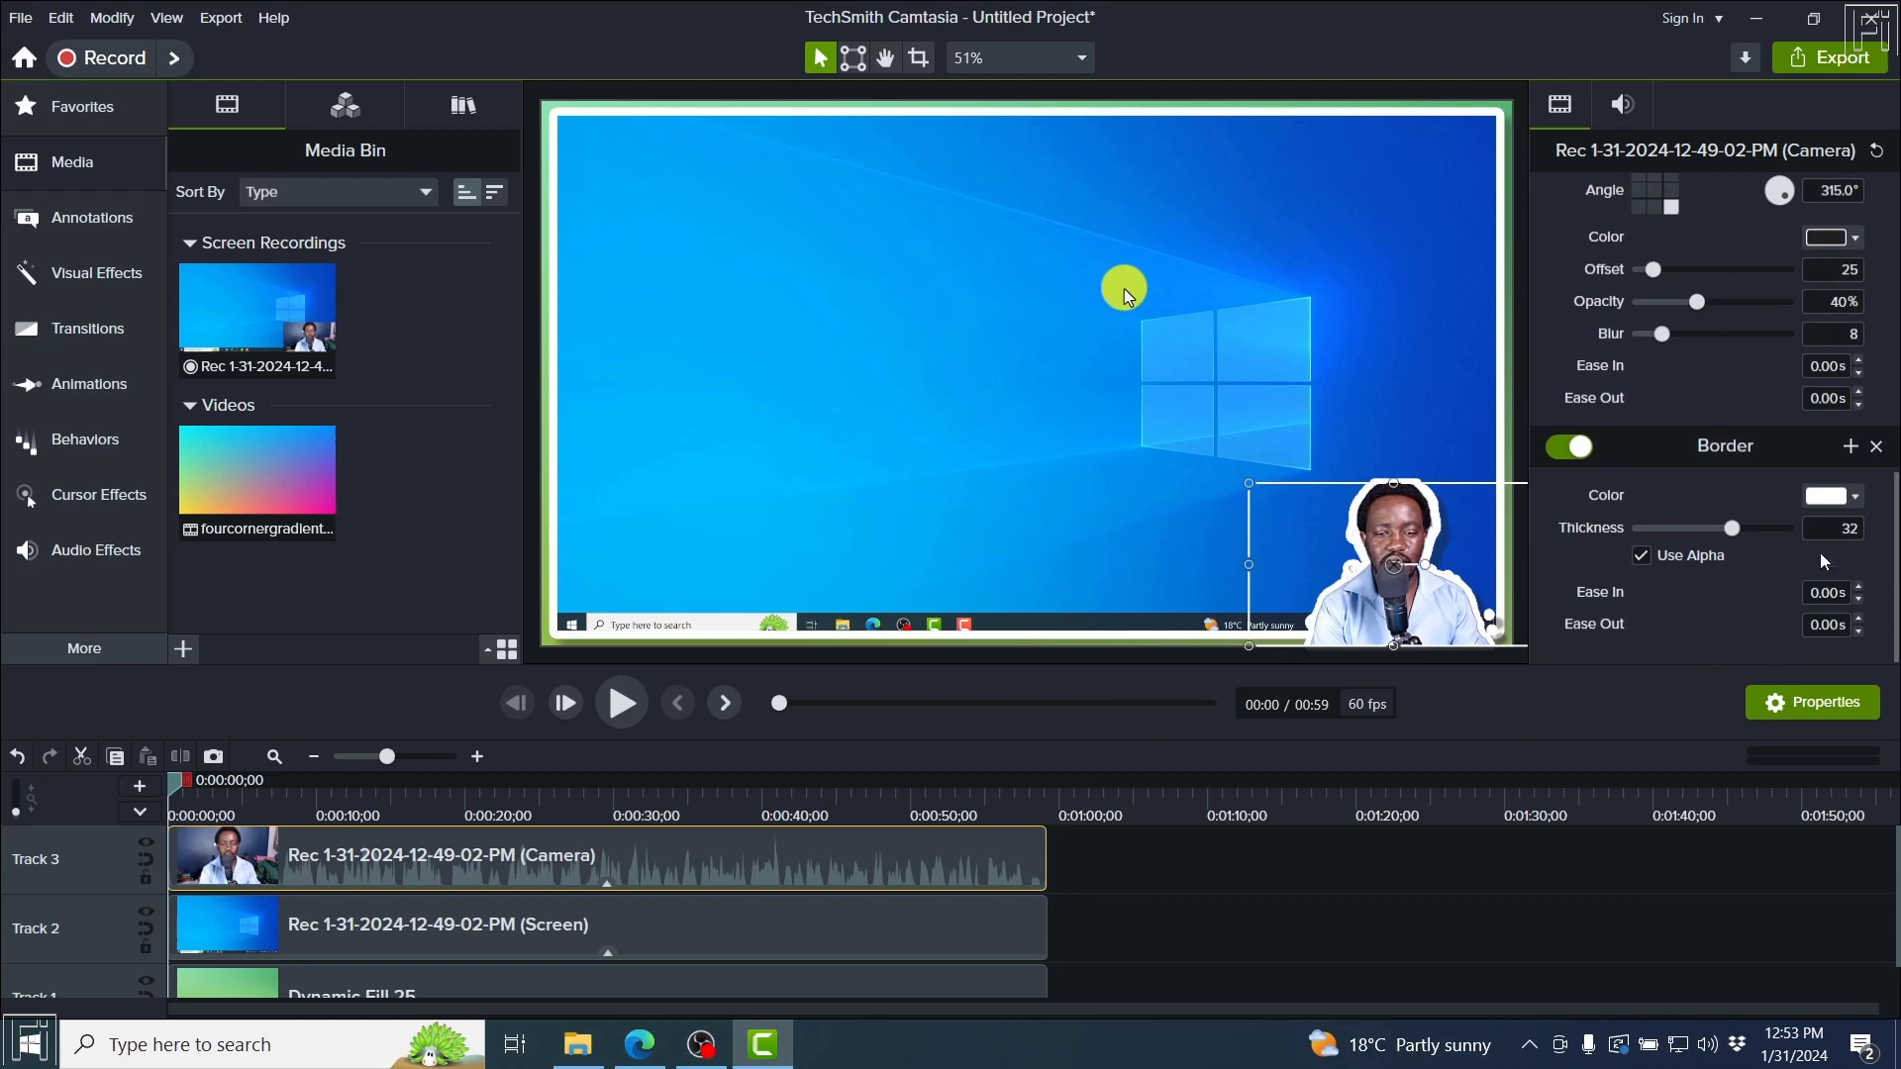
left_click(1832, 496)
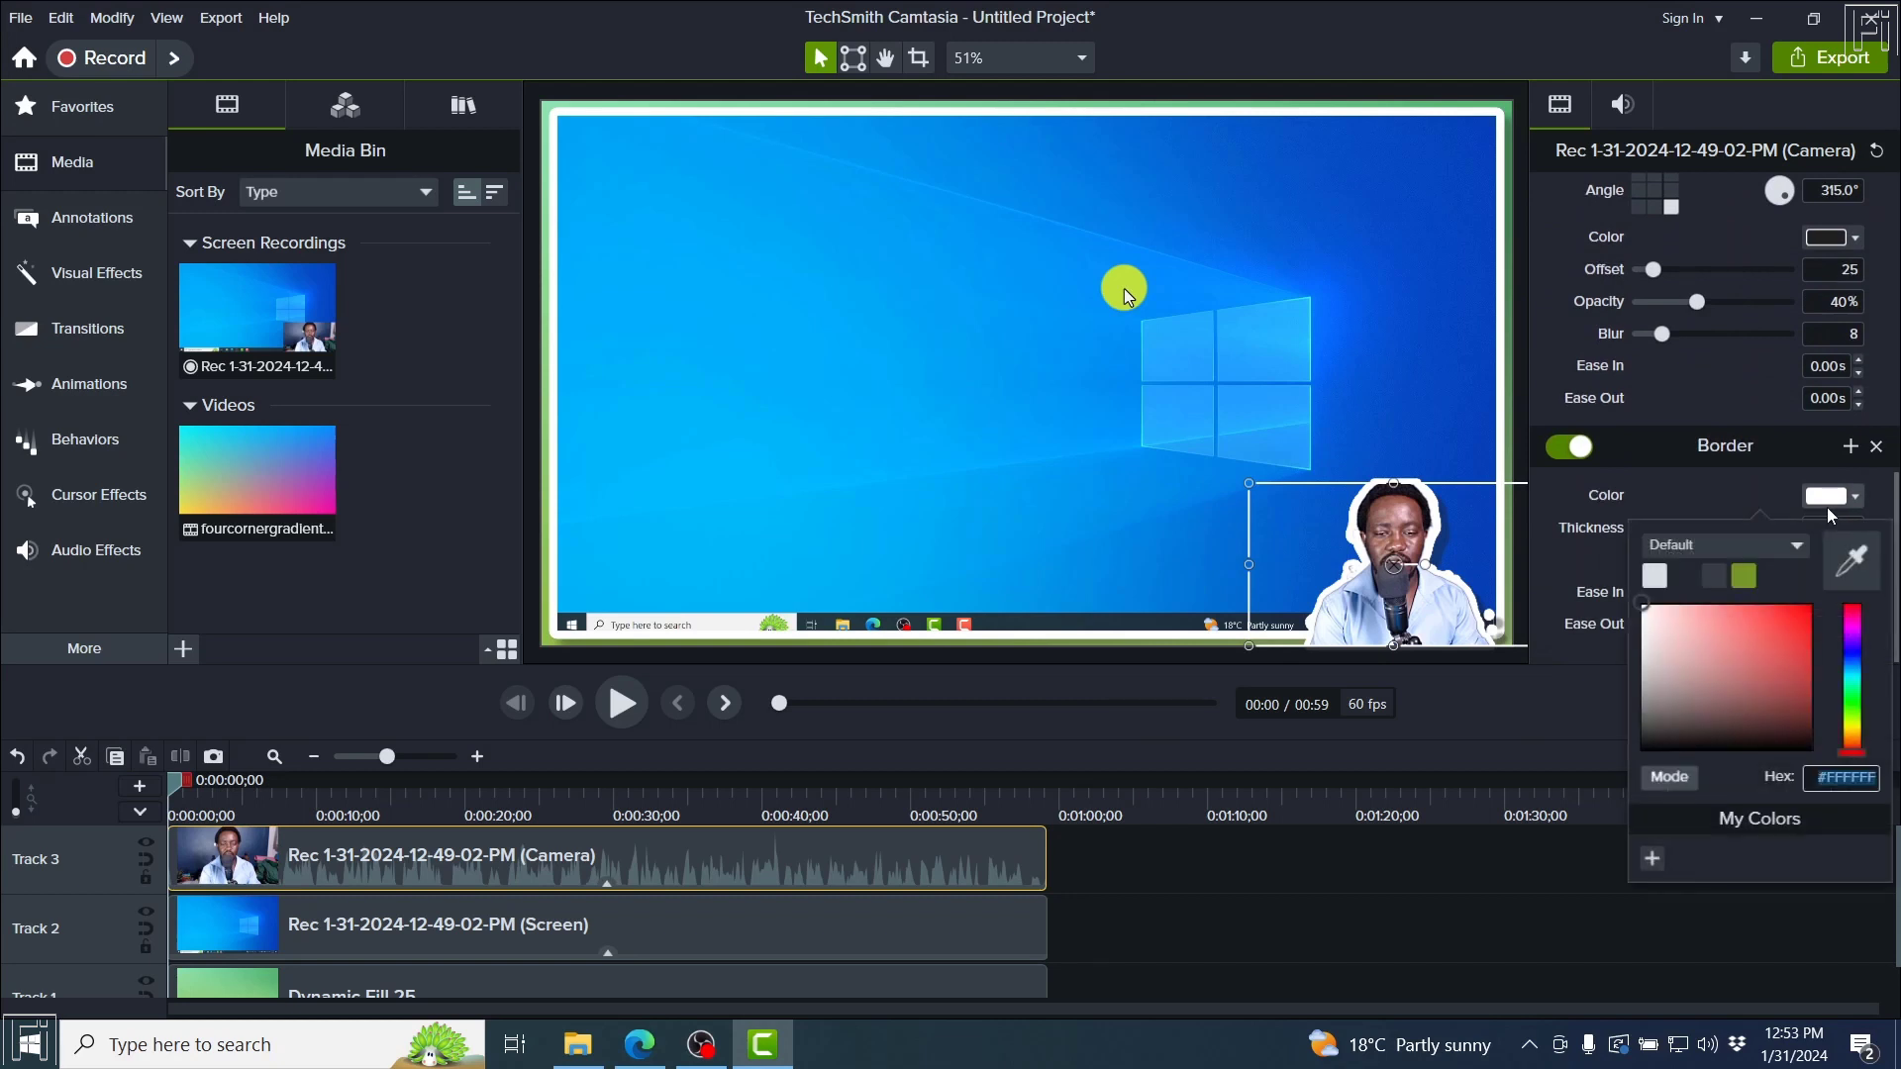
left_click(1852, 619)
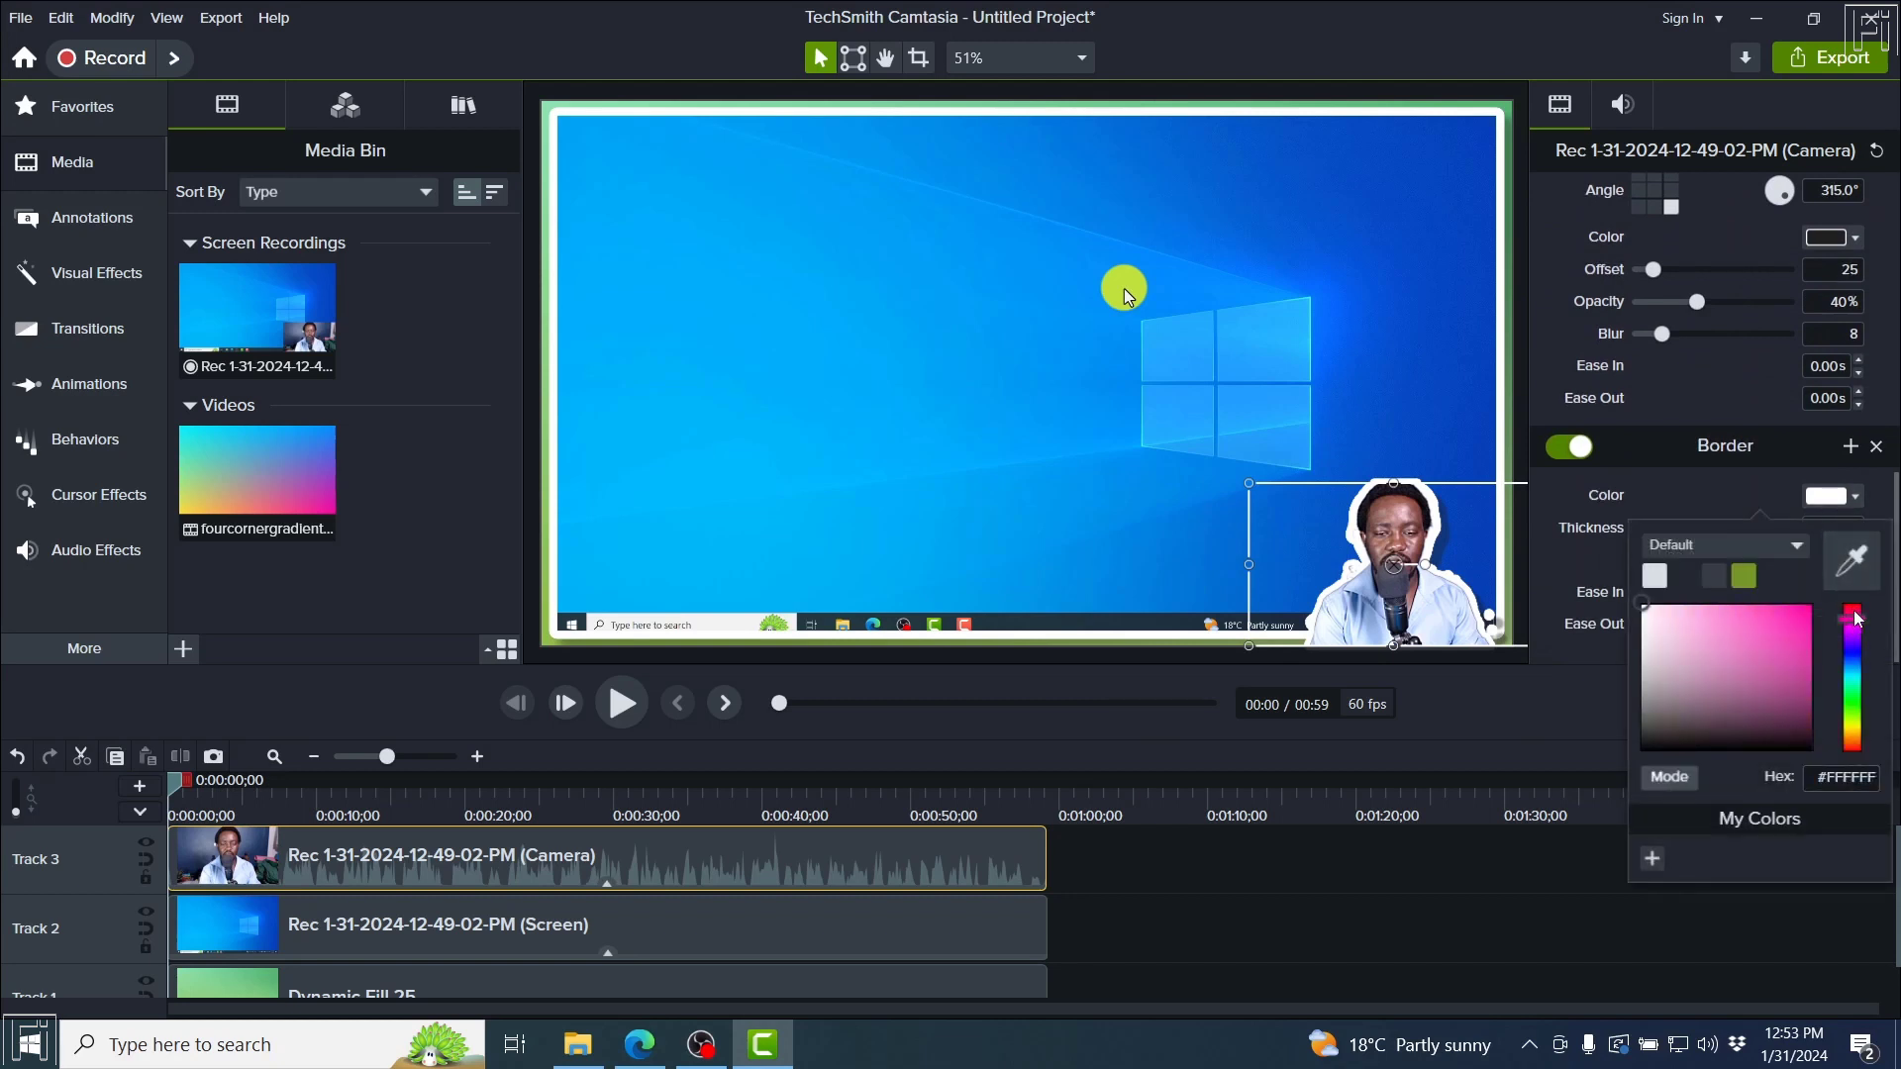
left_click(1853, 610)
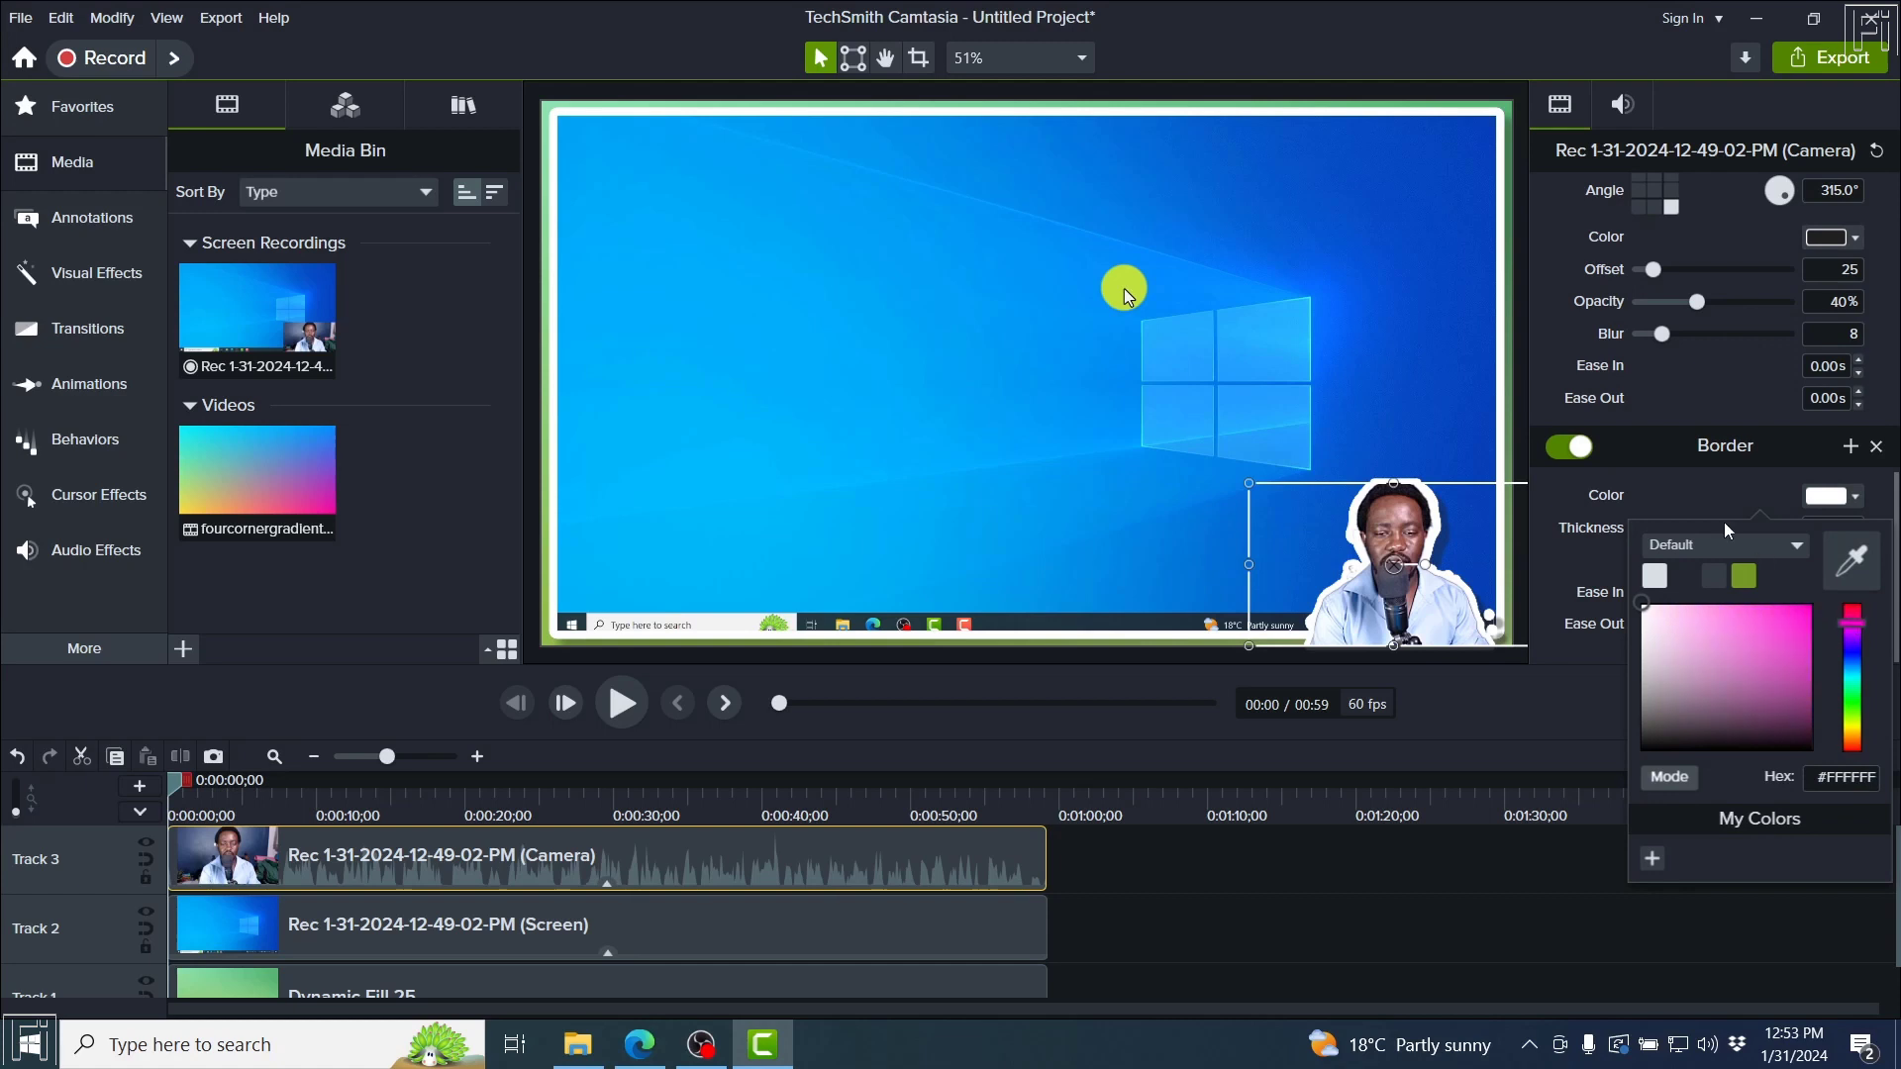
left_click(1697, 502)
left_click(1827, 498)
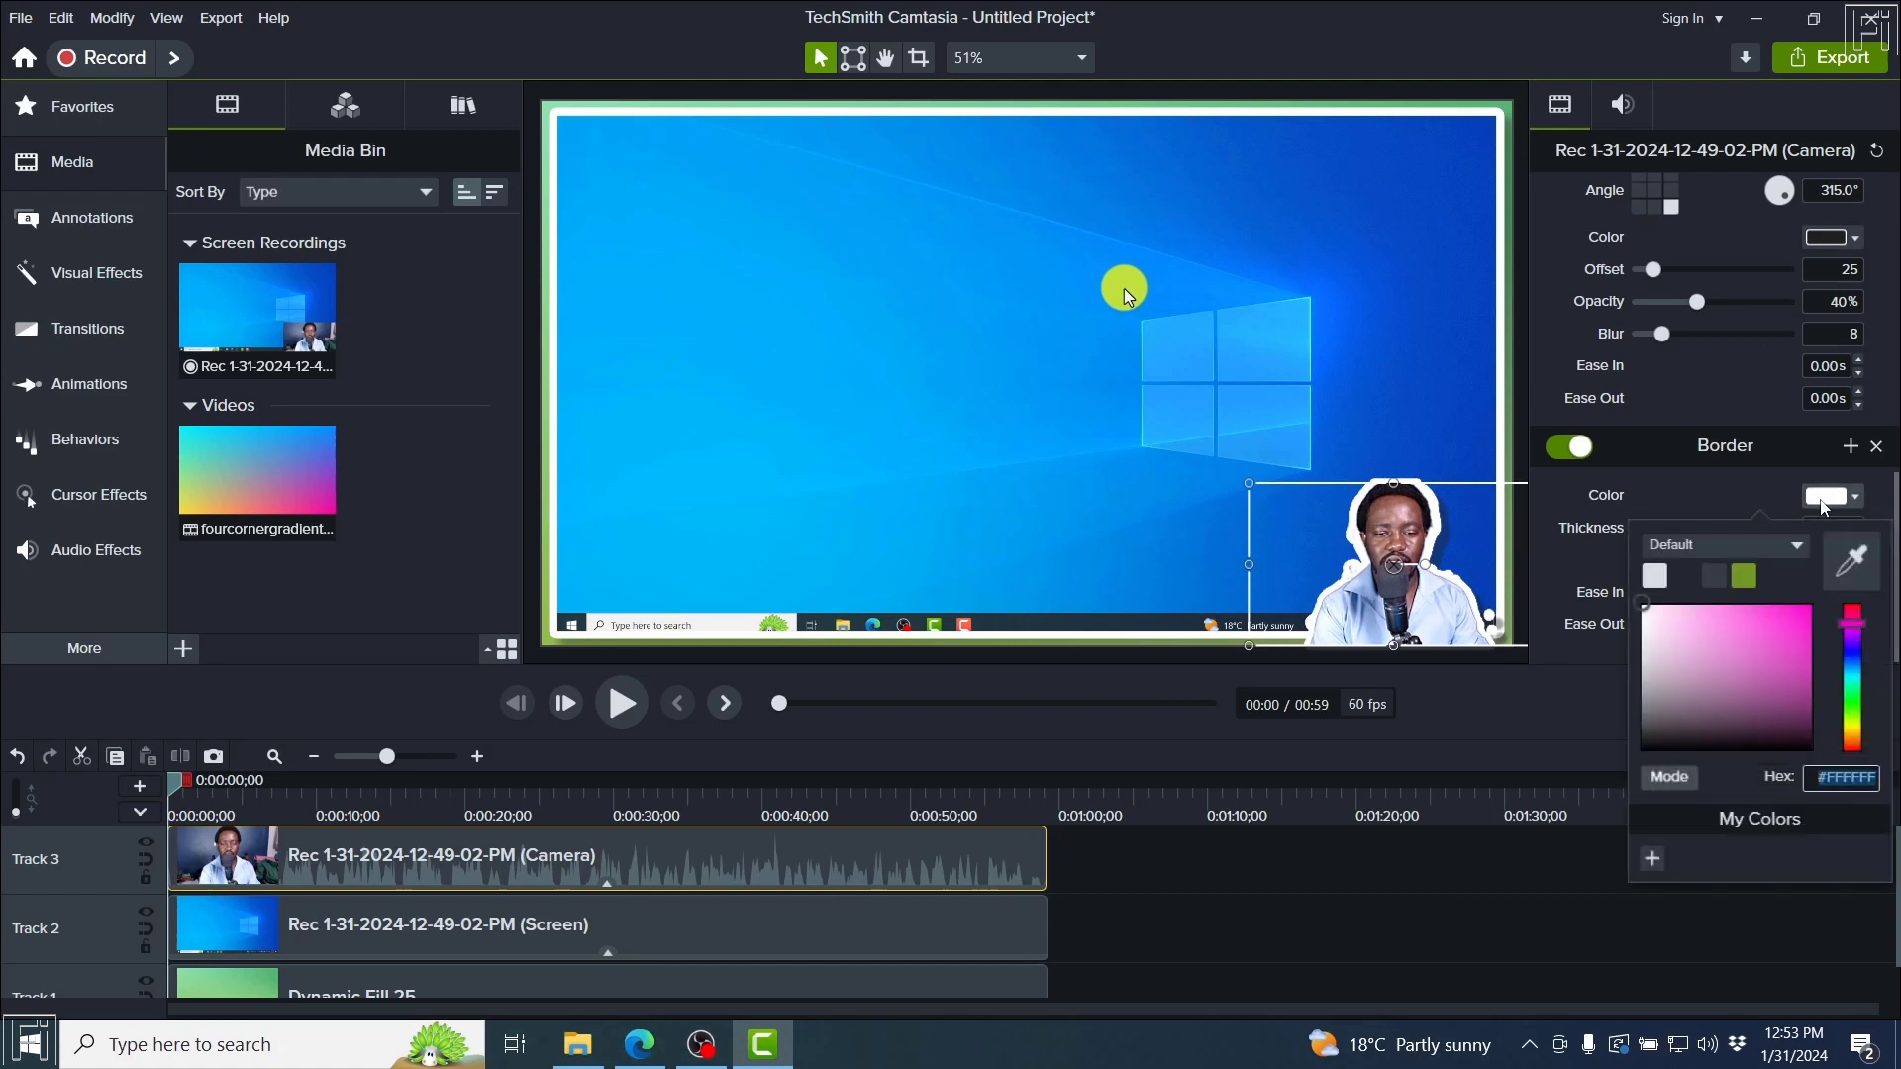
left_click(1744, 575)
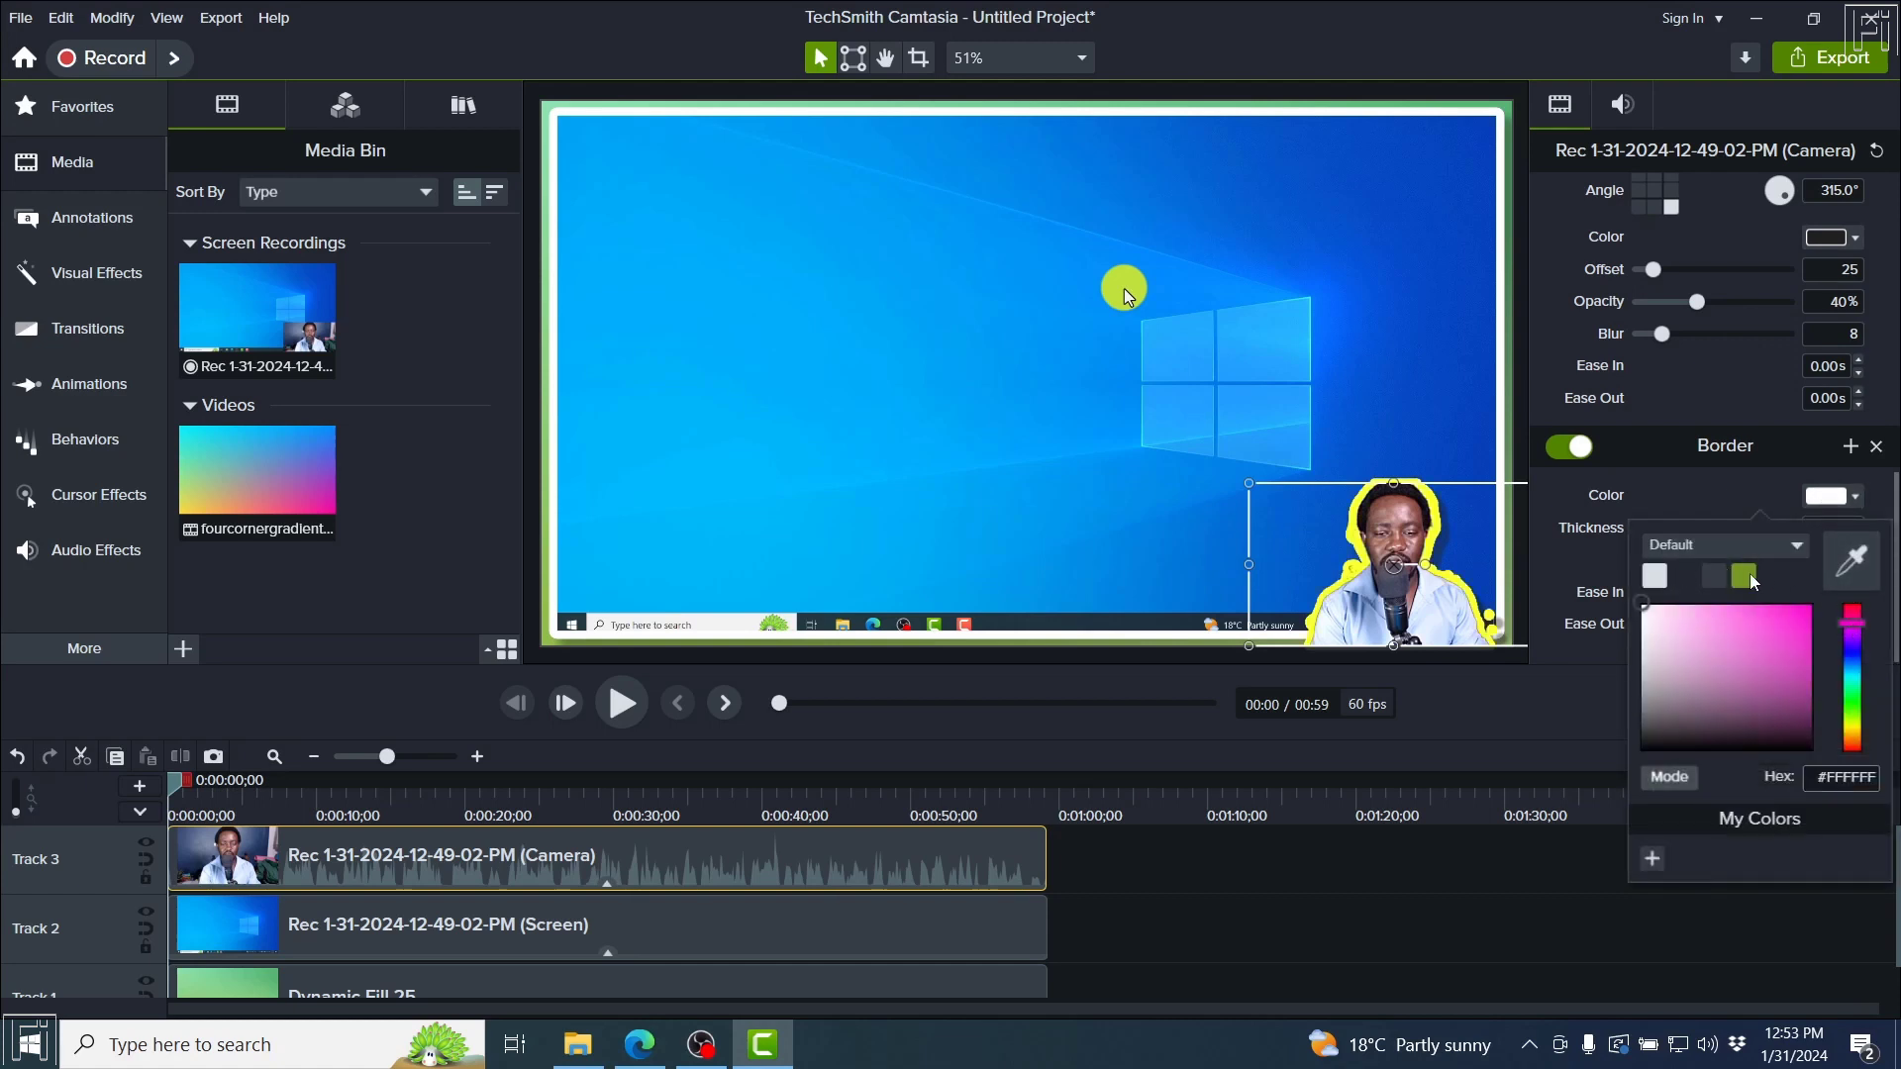
left_click(1827, 510)
Try other hues such as magenta (#992268) on the webcam border and set its colour to the light grey swatch.
left_click(1827, 498)
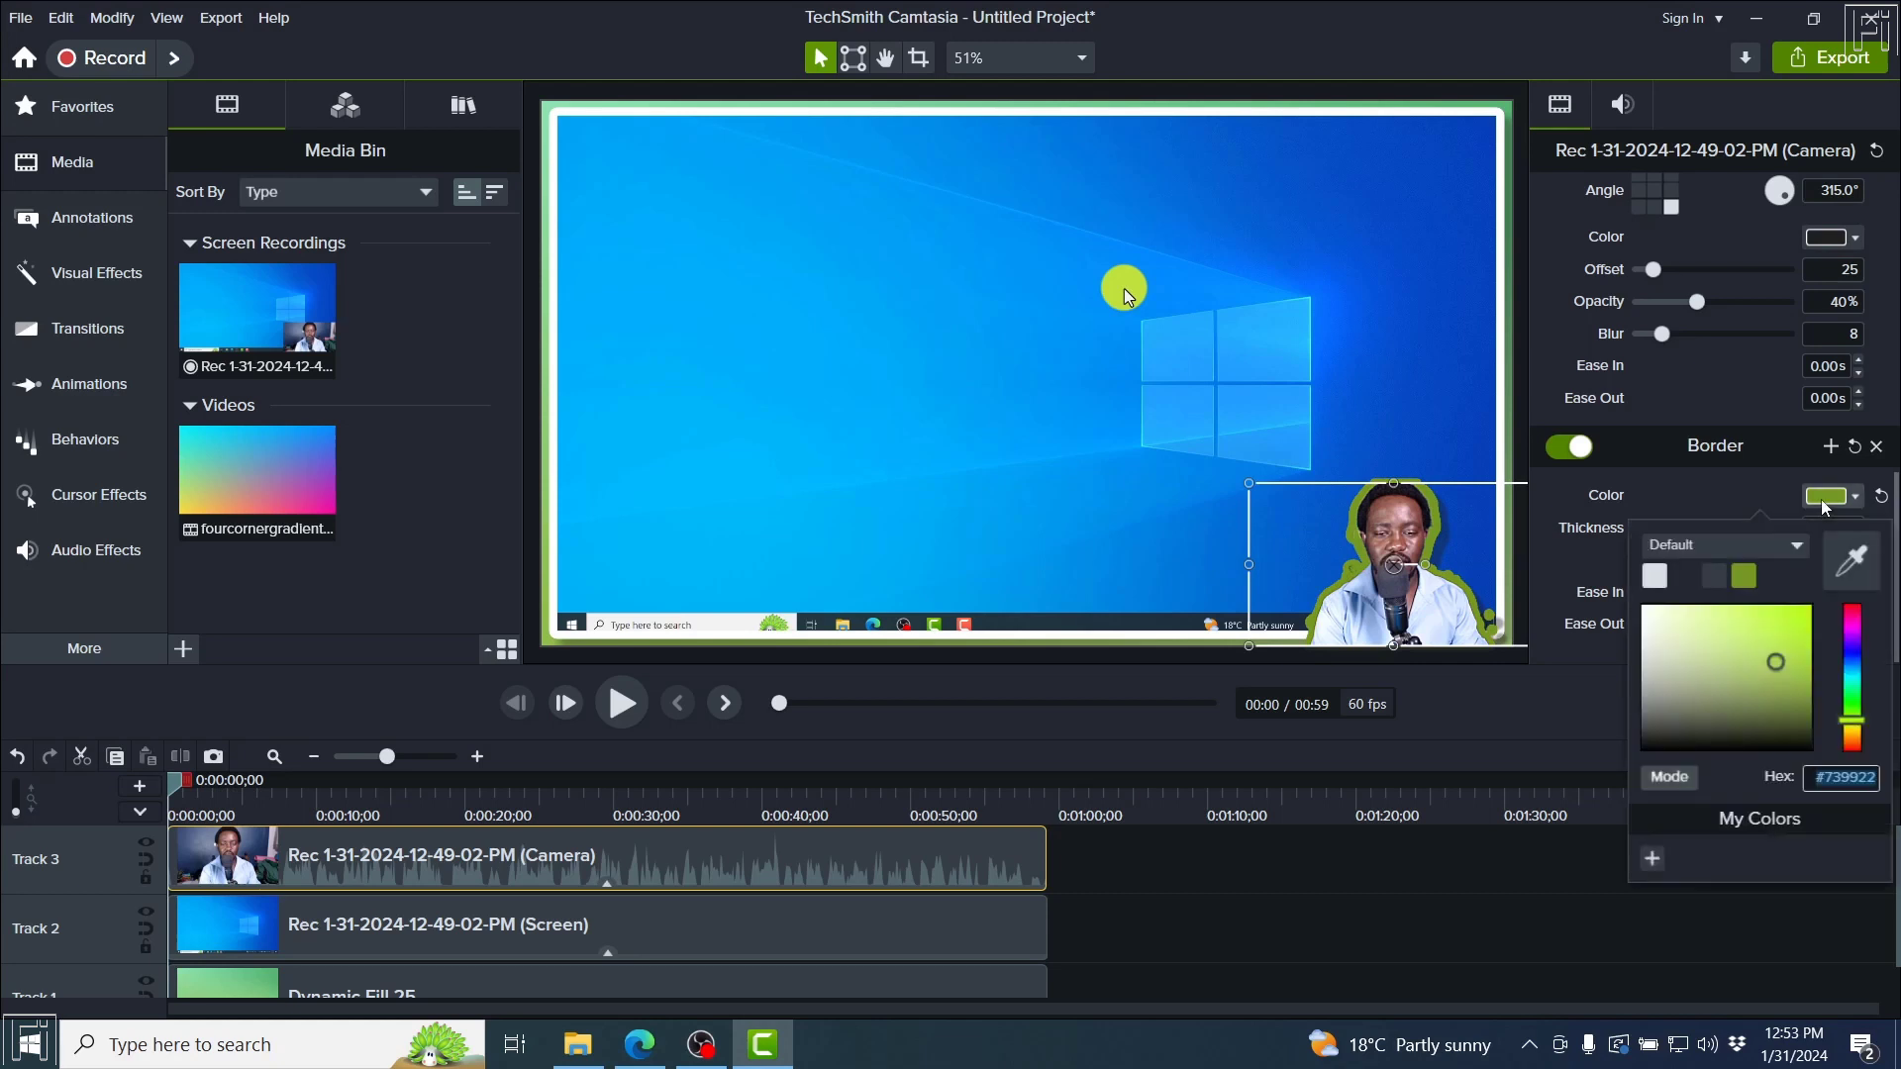
left_click(1852, 621)
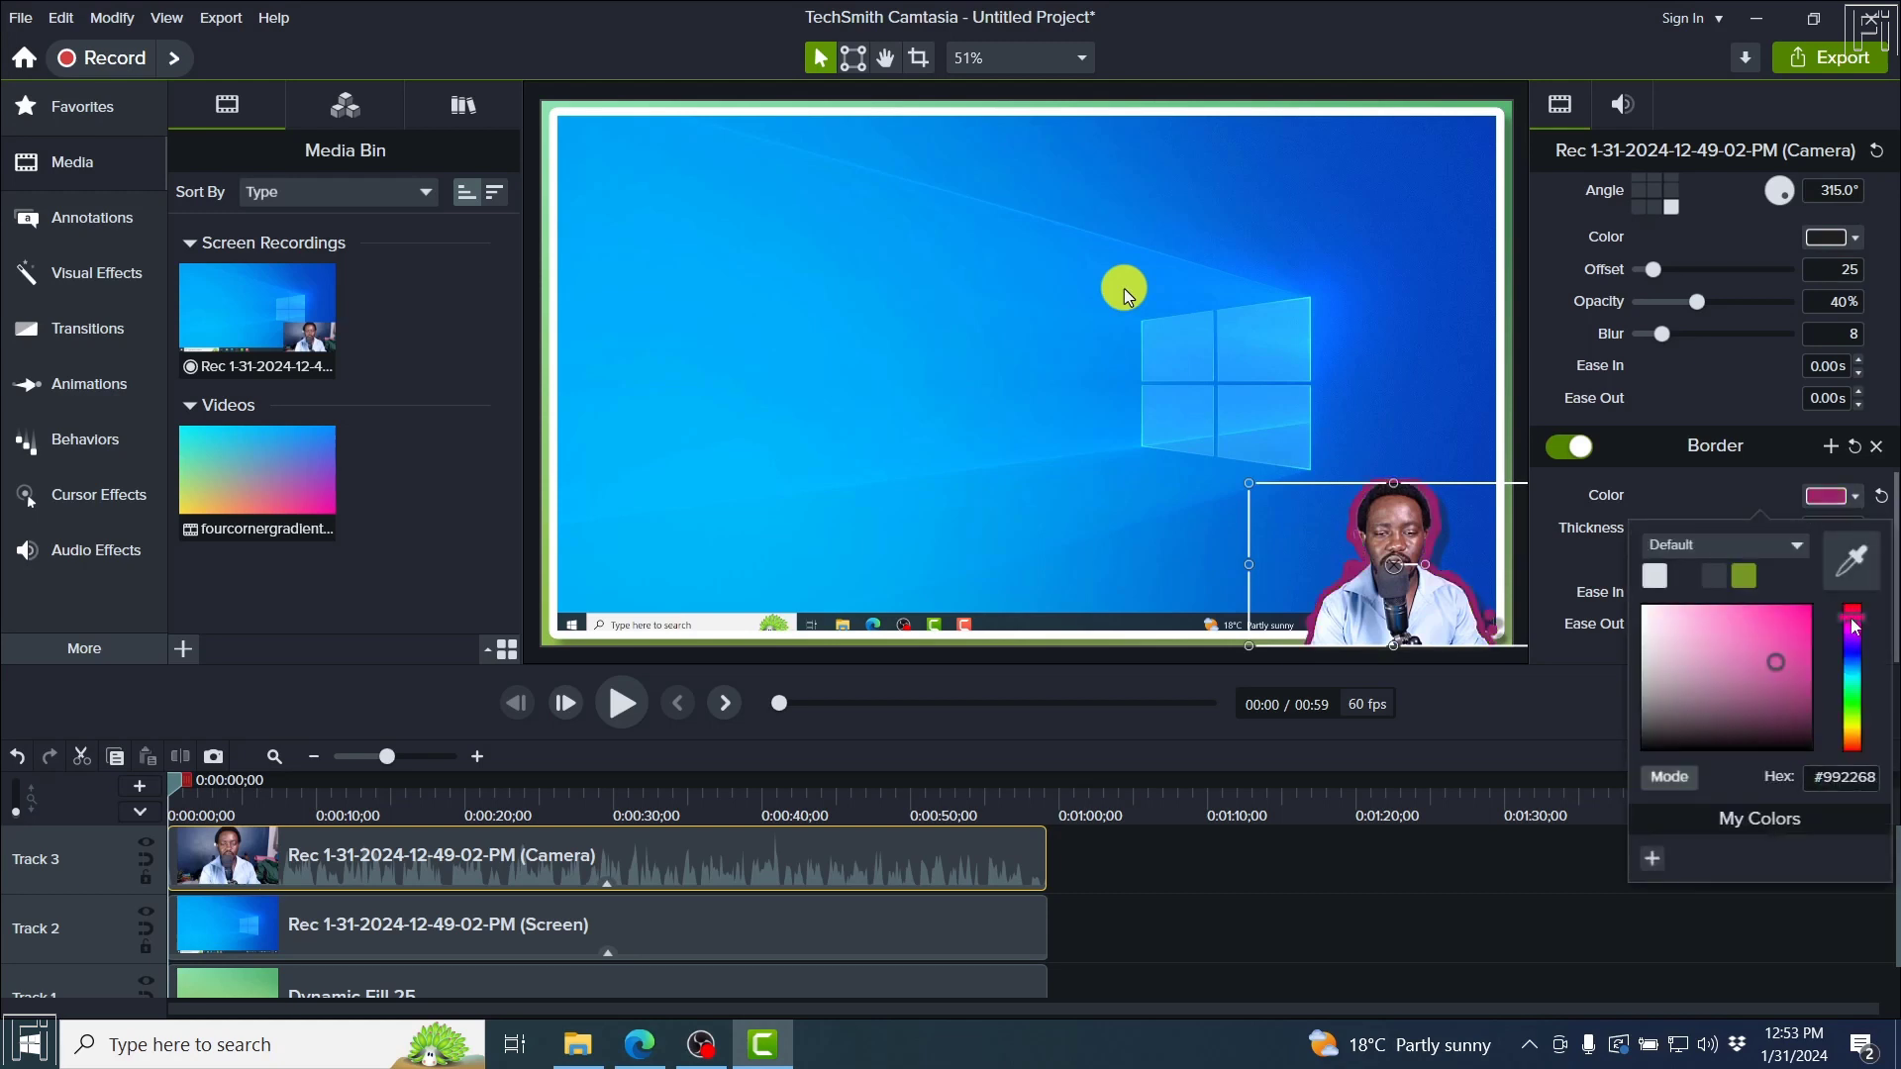
left_click_drag(1854, 626, 1858, 762)
left_click(1655, 577)
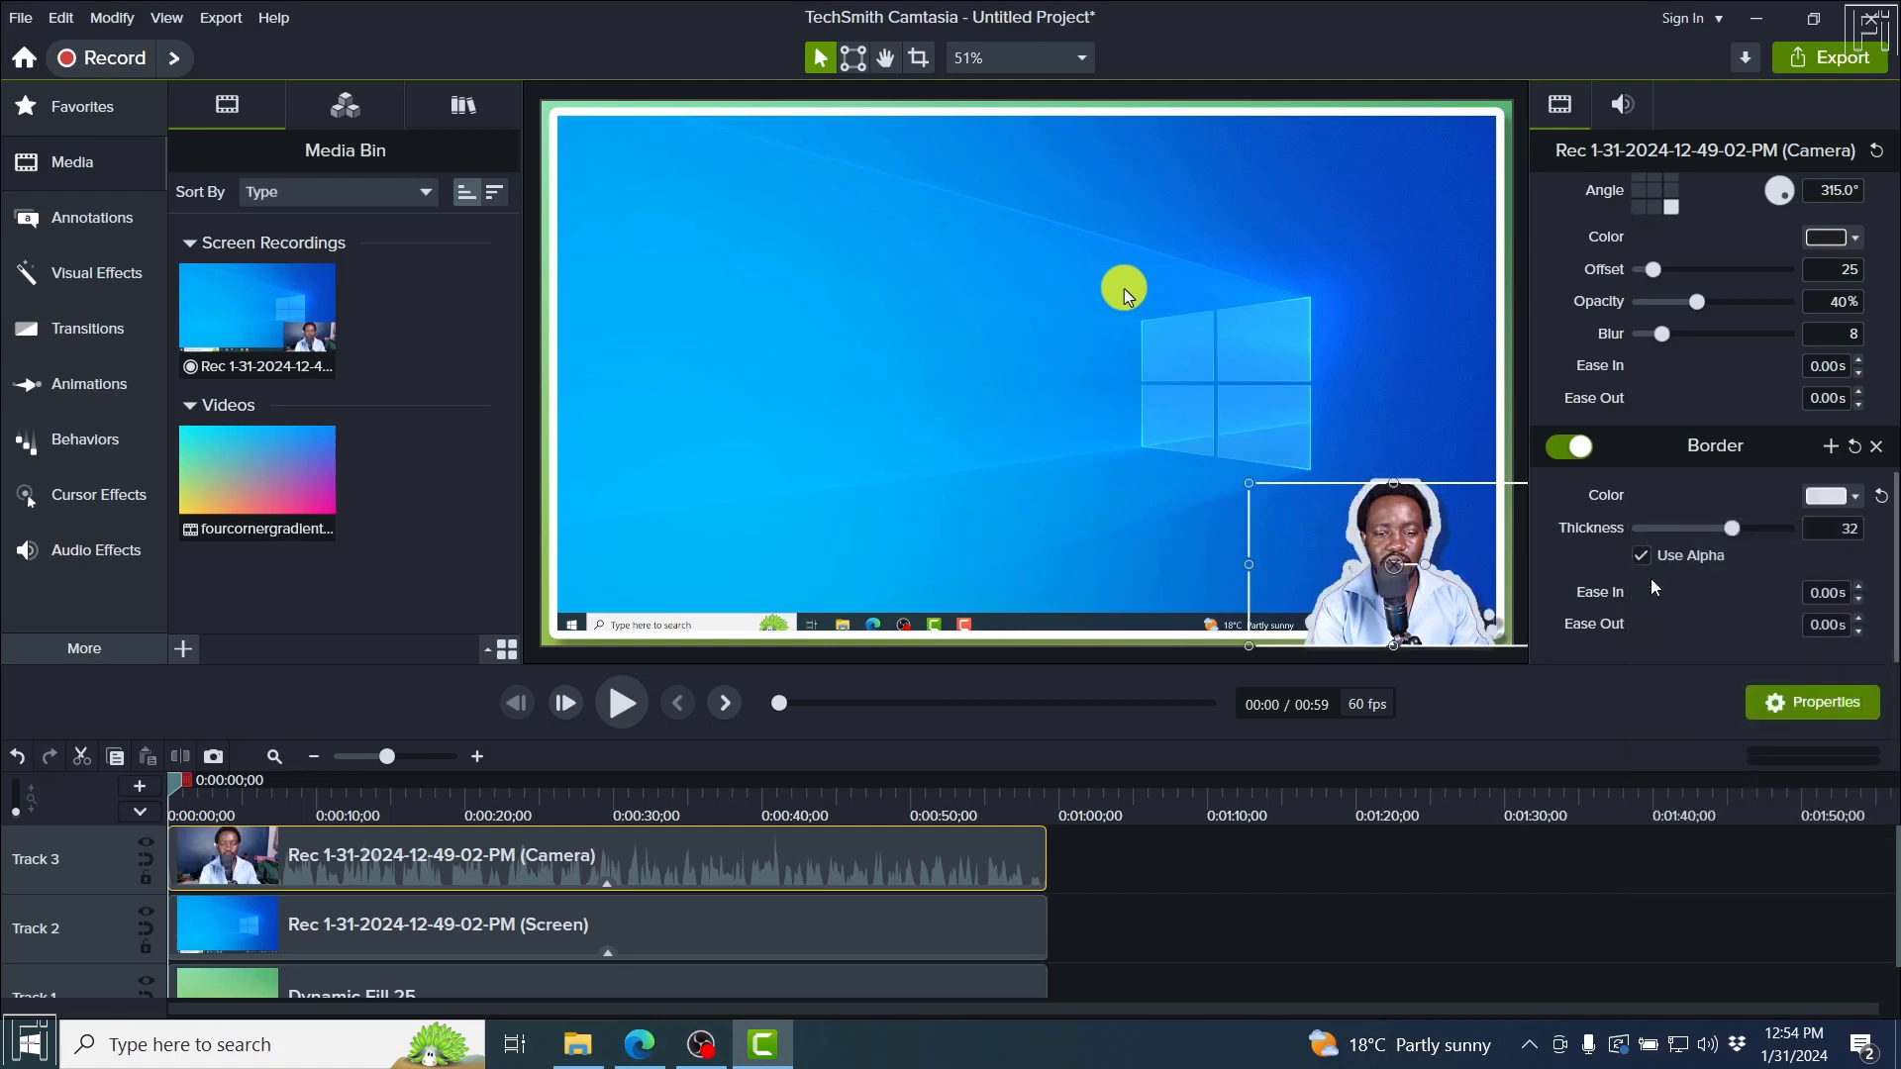
left_click(1158, 898)
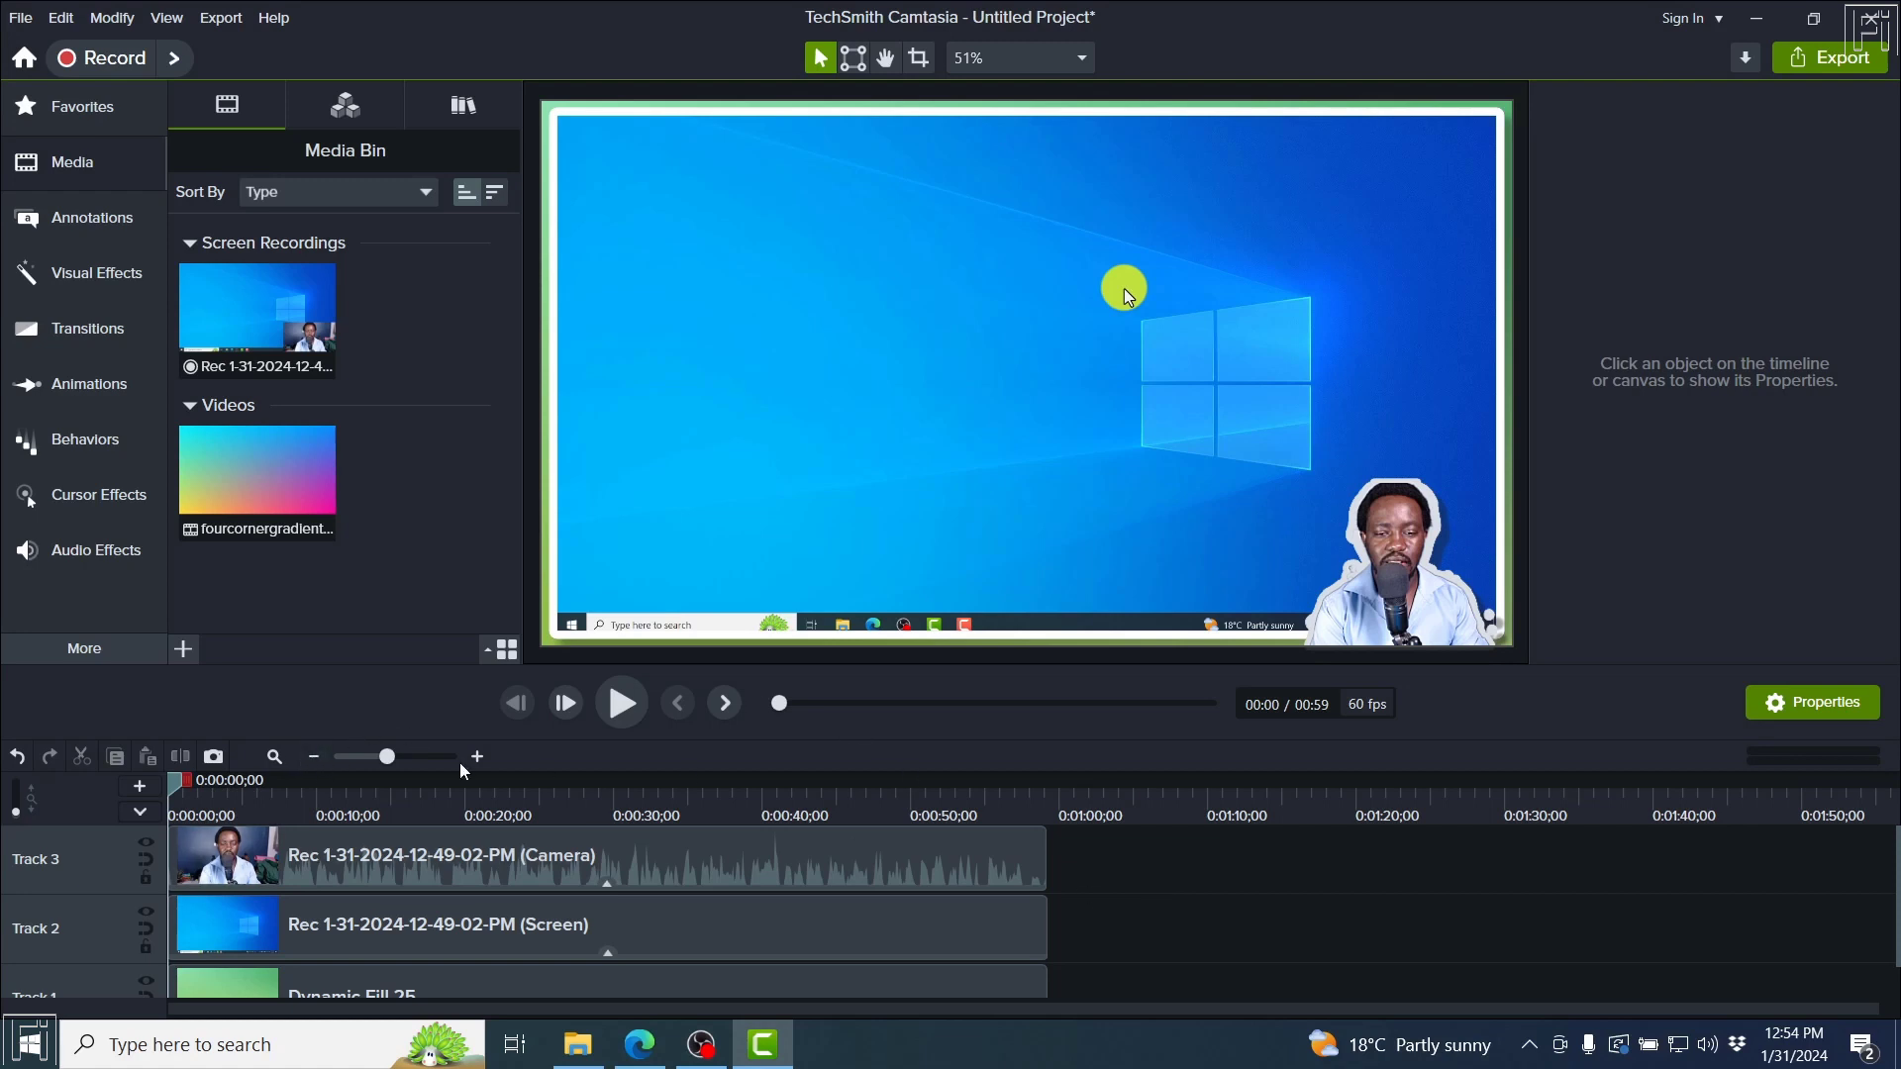
Play the first few seconds of the project and move the playhead to about 0:00:29 to review the footage.
key("space")
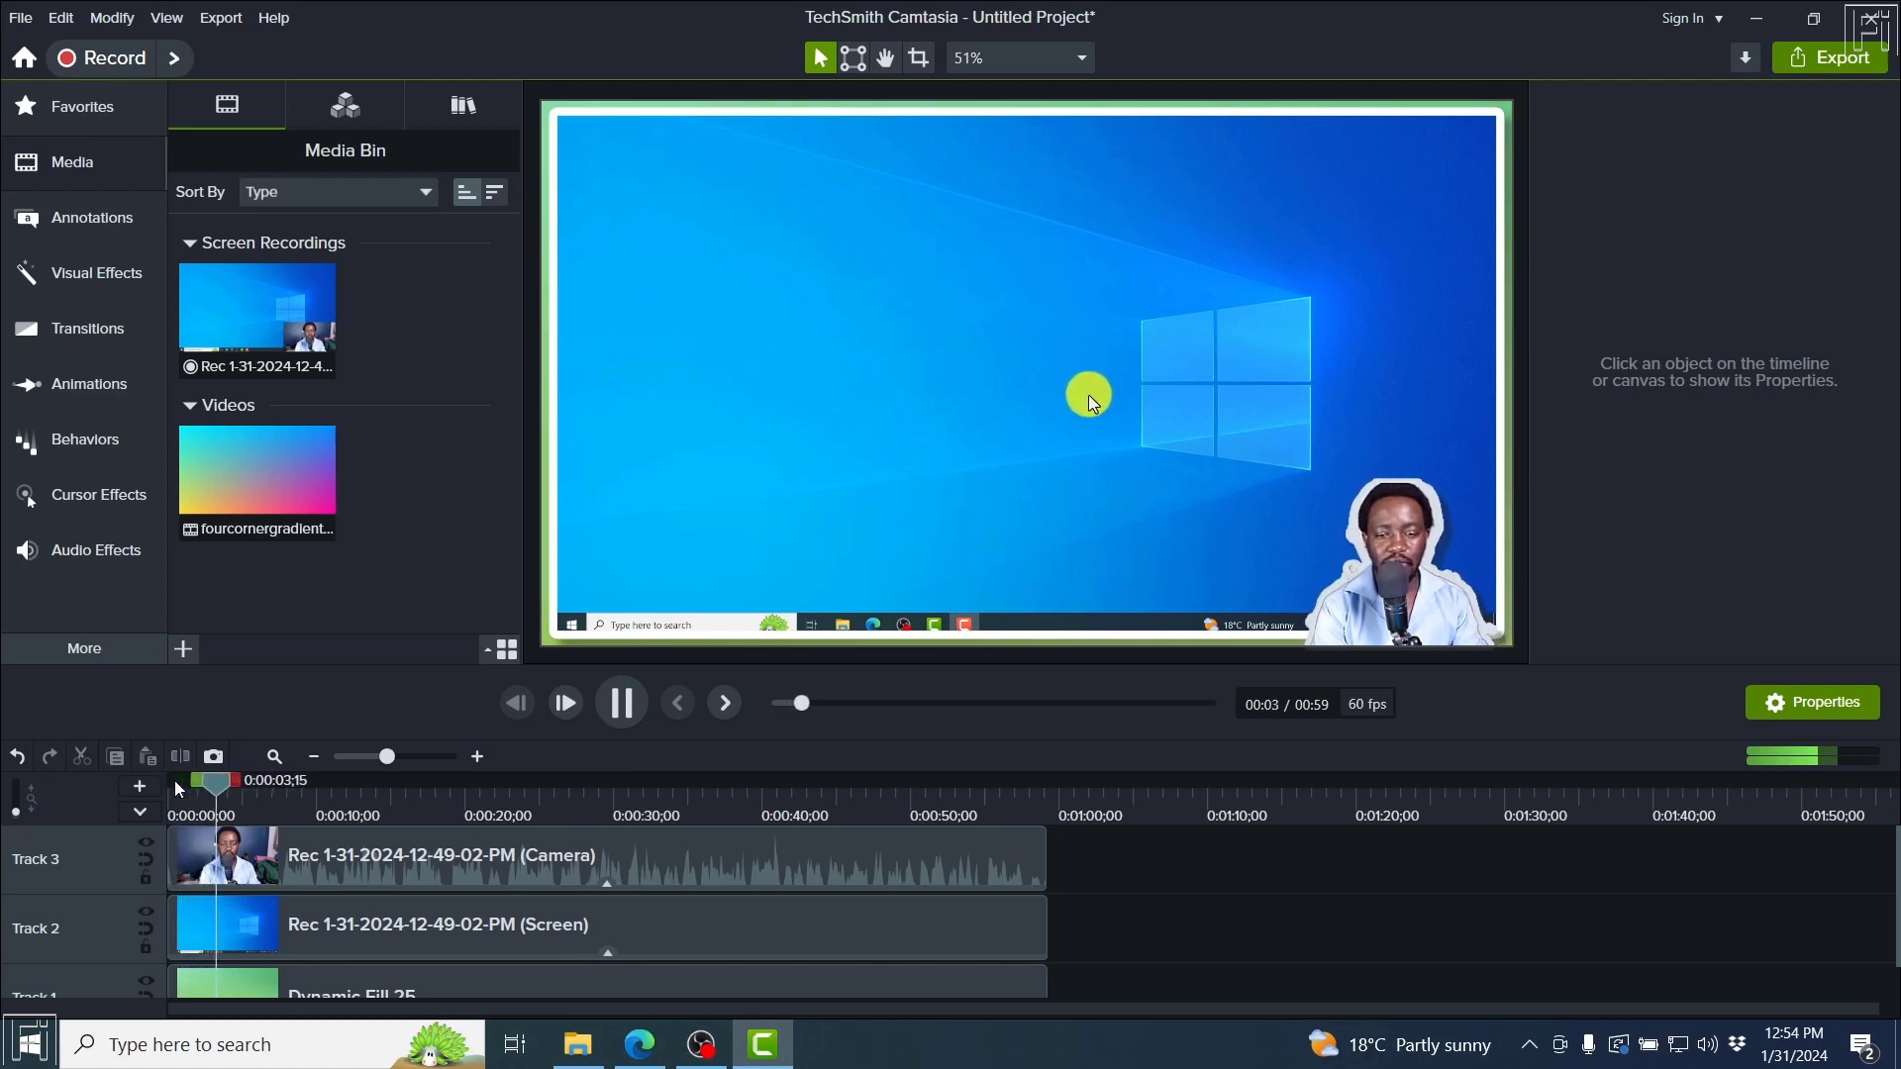
key("space")
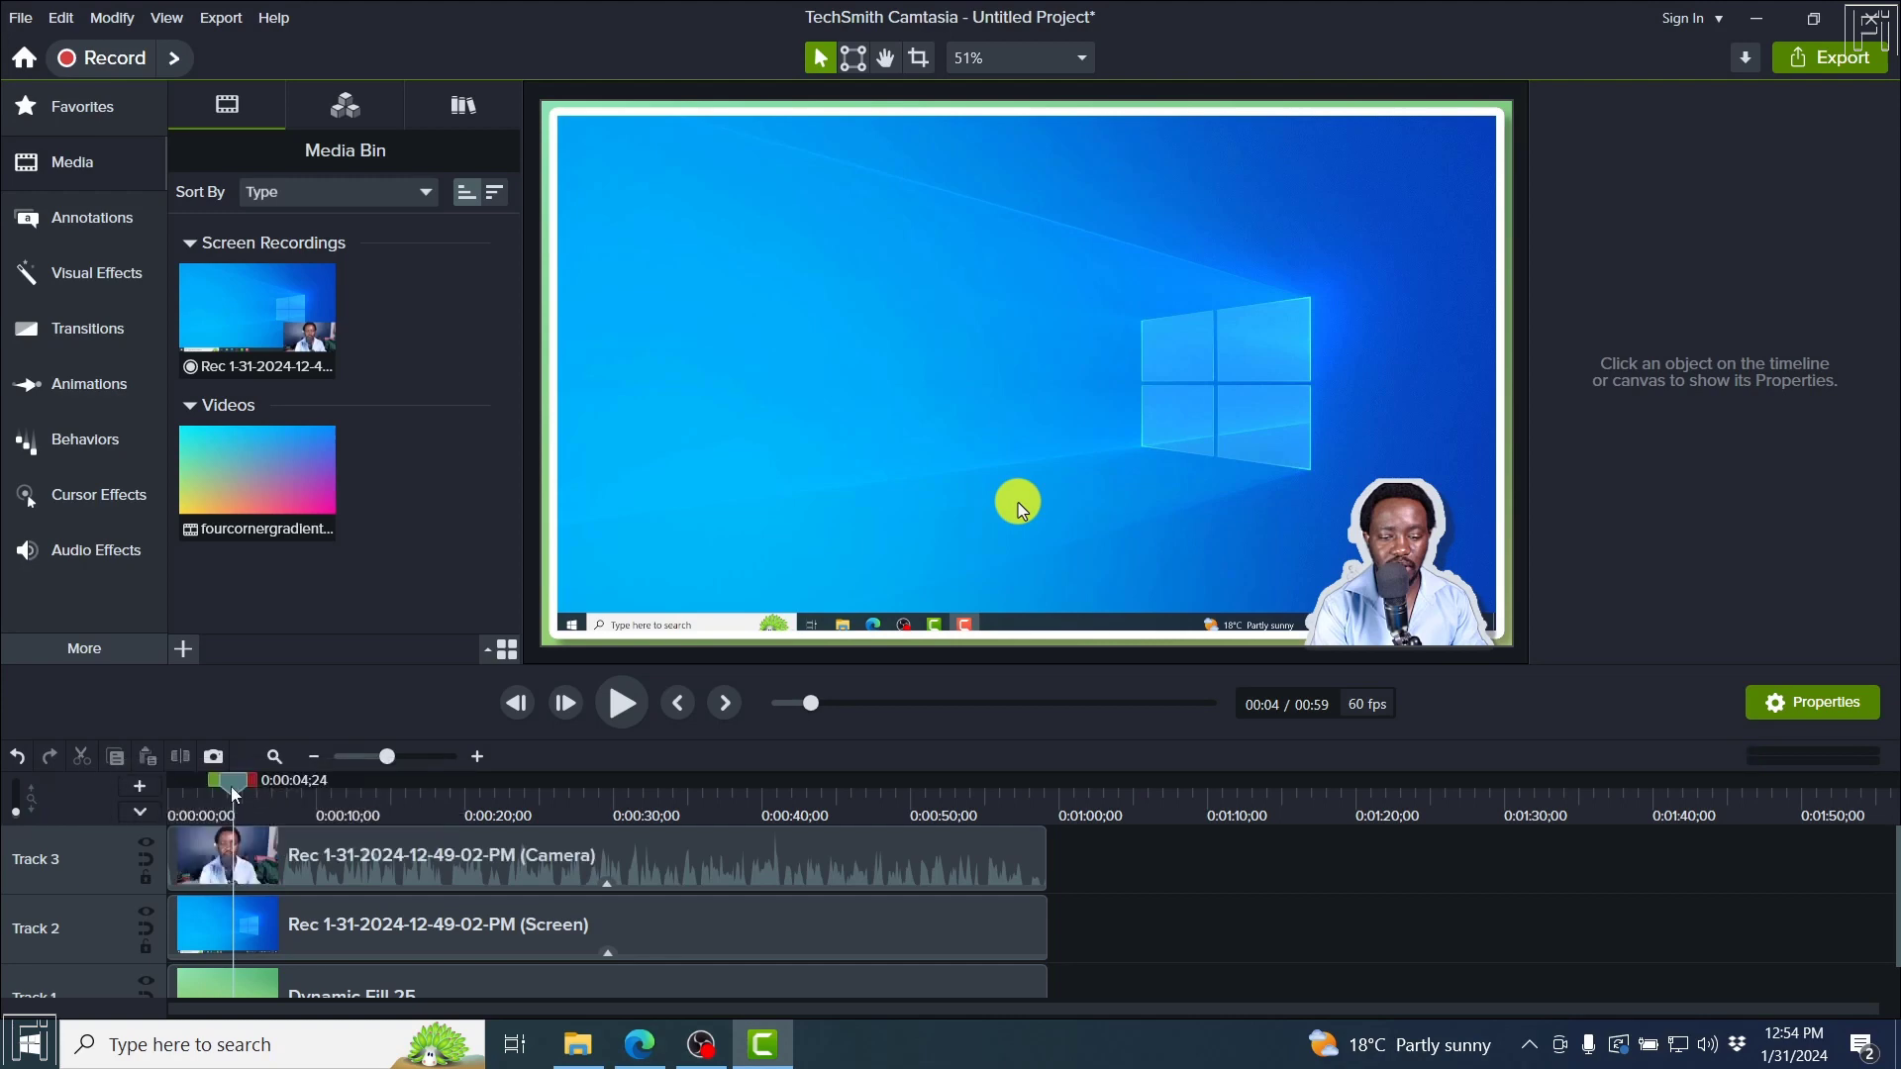
left_click_drag(240, 783, 599, 849)
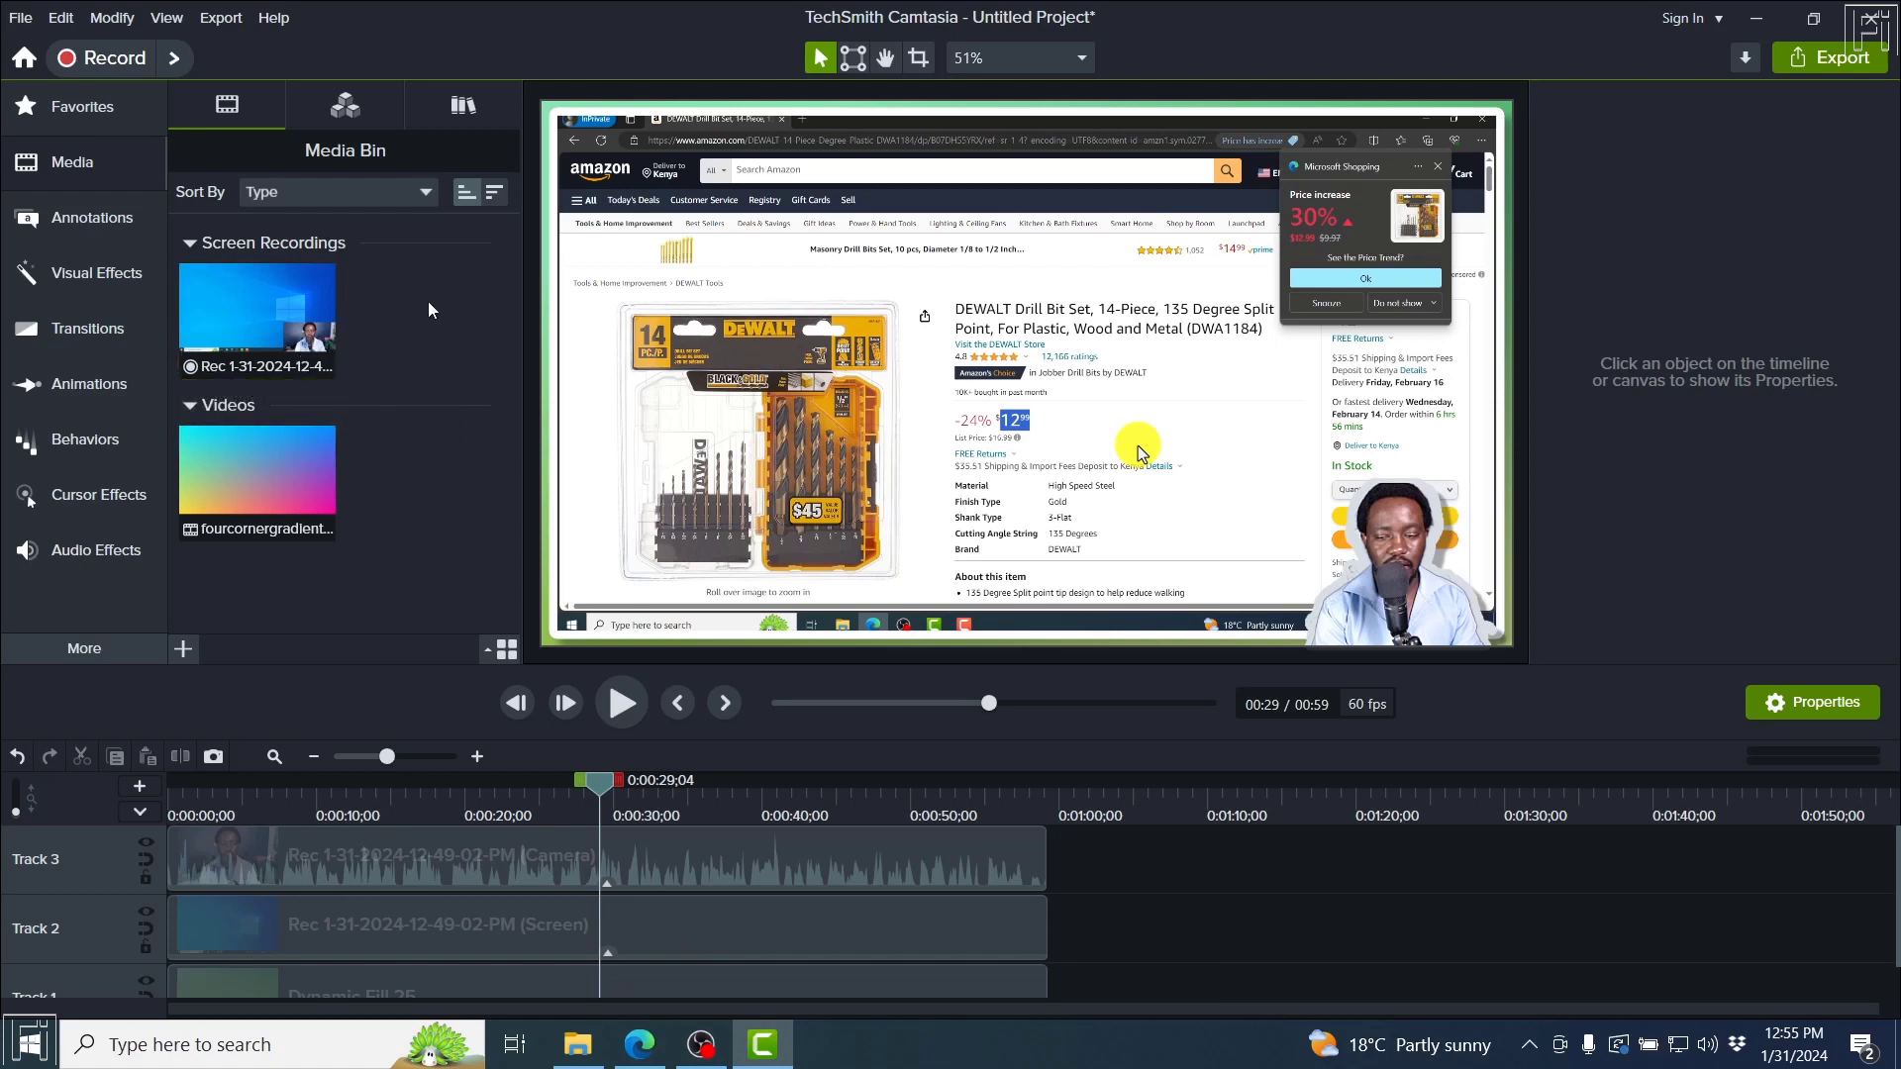
right_click(297, 328)
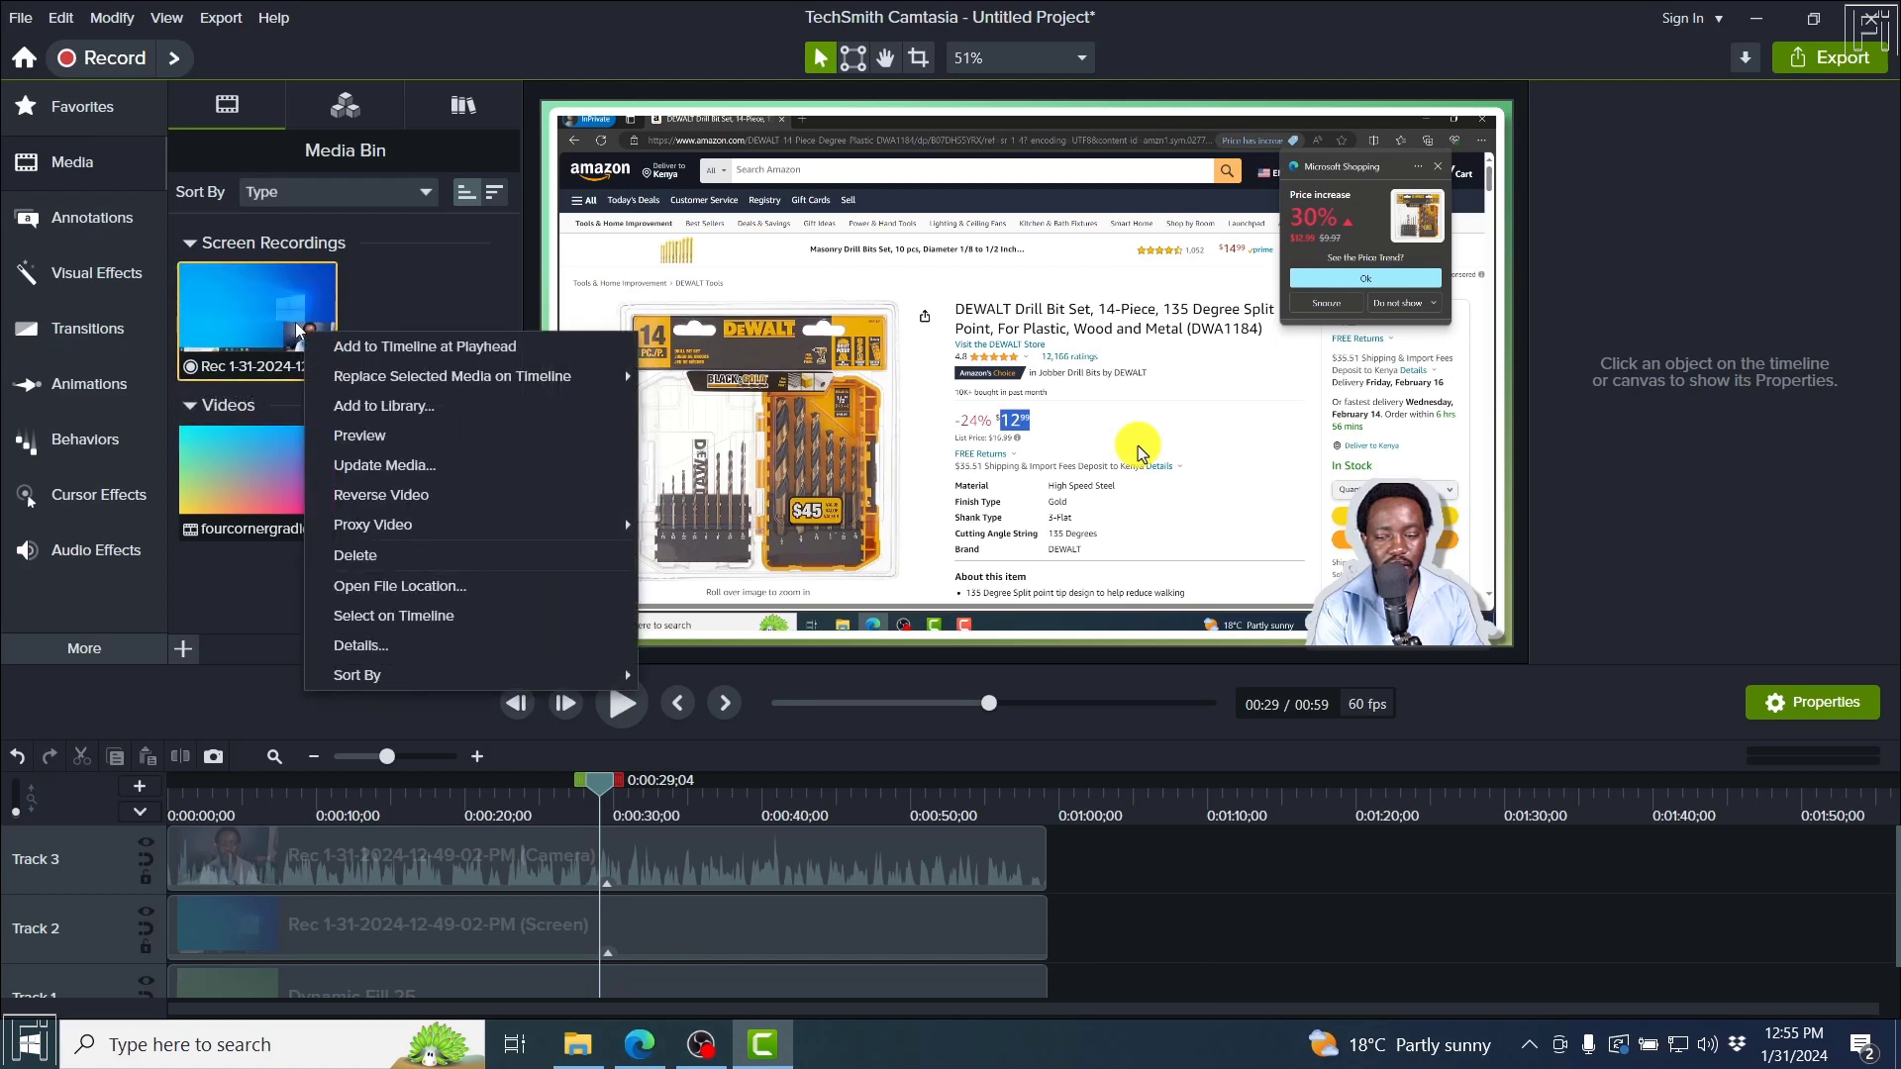
left_click(420, 271)
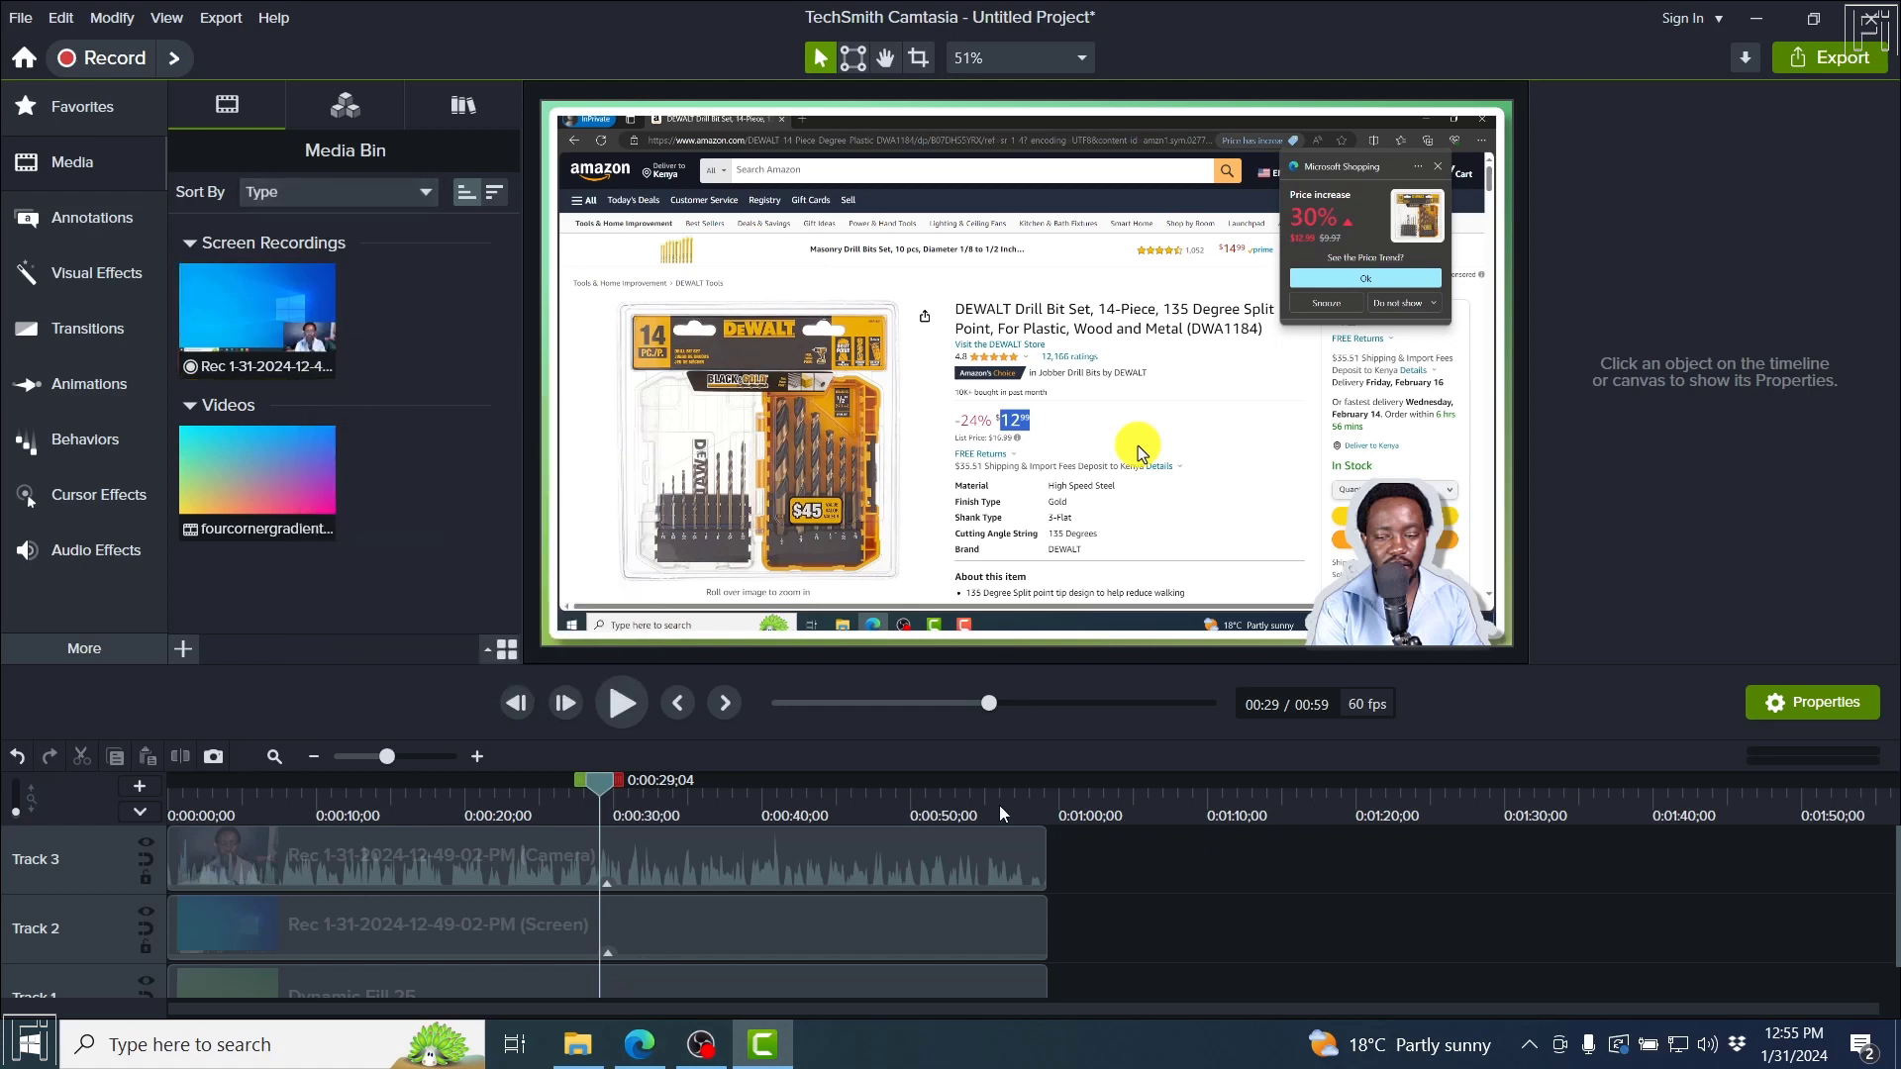
left_click_drag(1212, 965, 1128, 894)
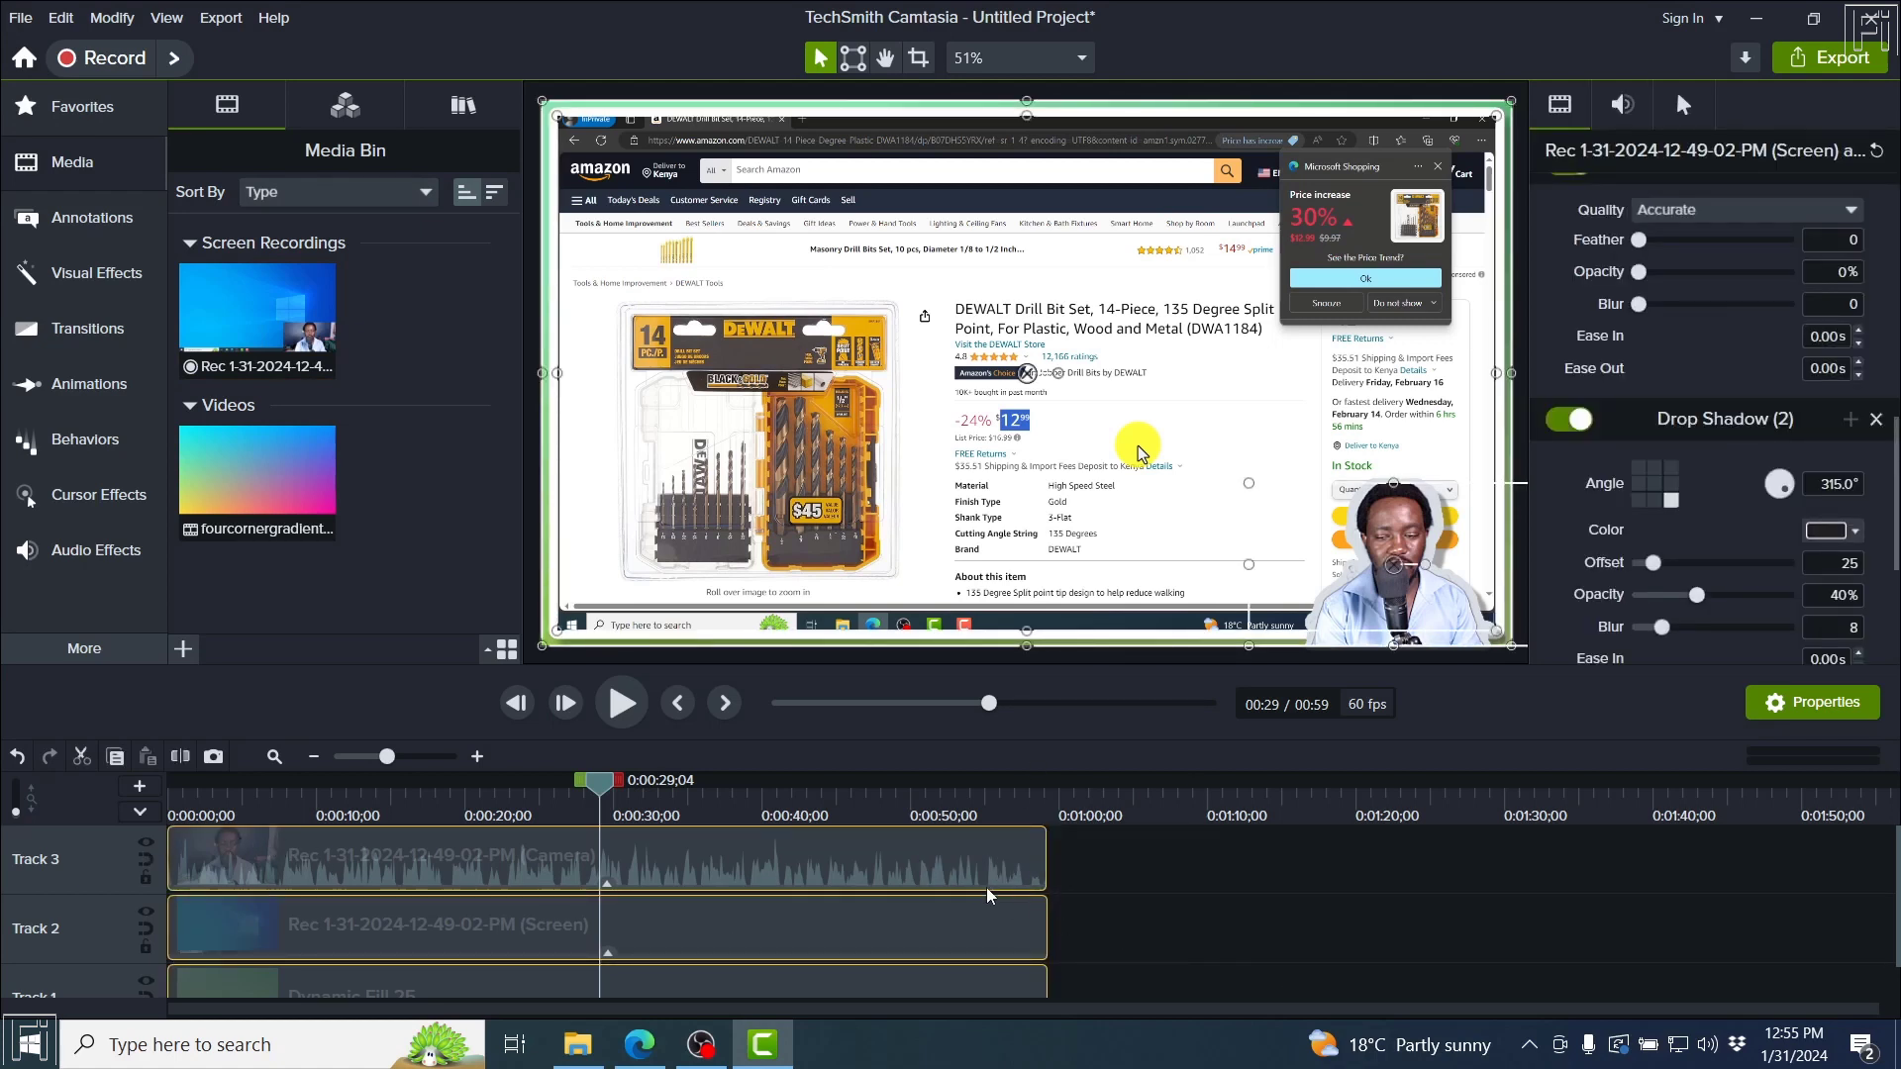
right_click(957, 924)
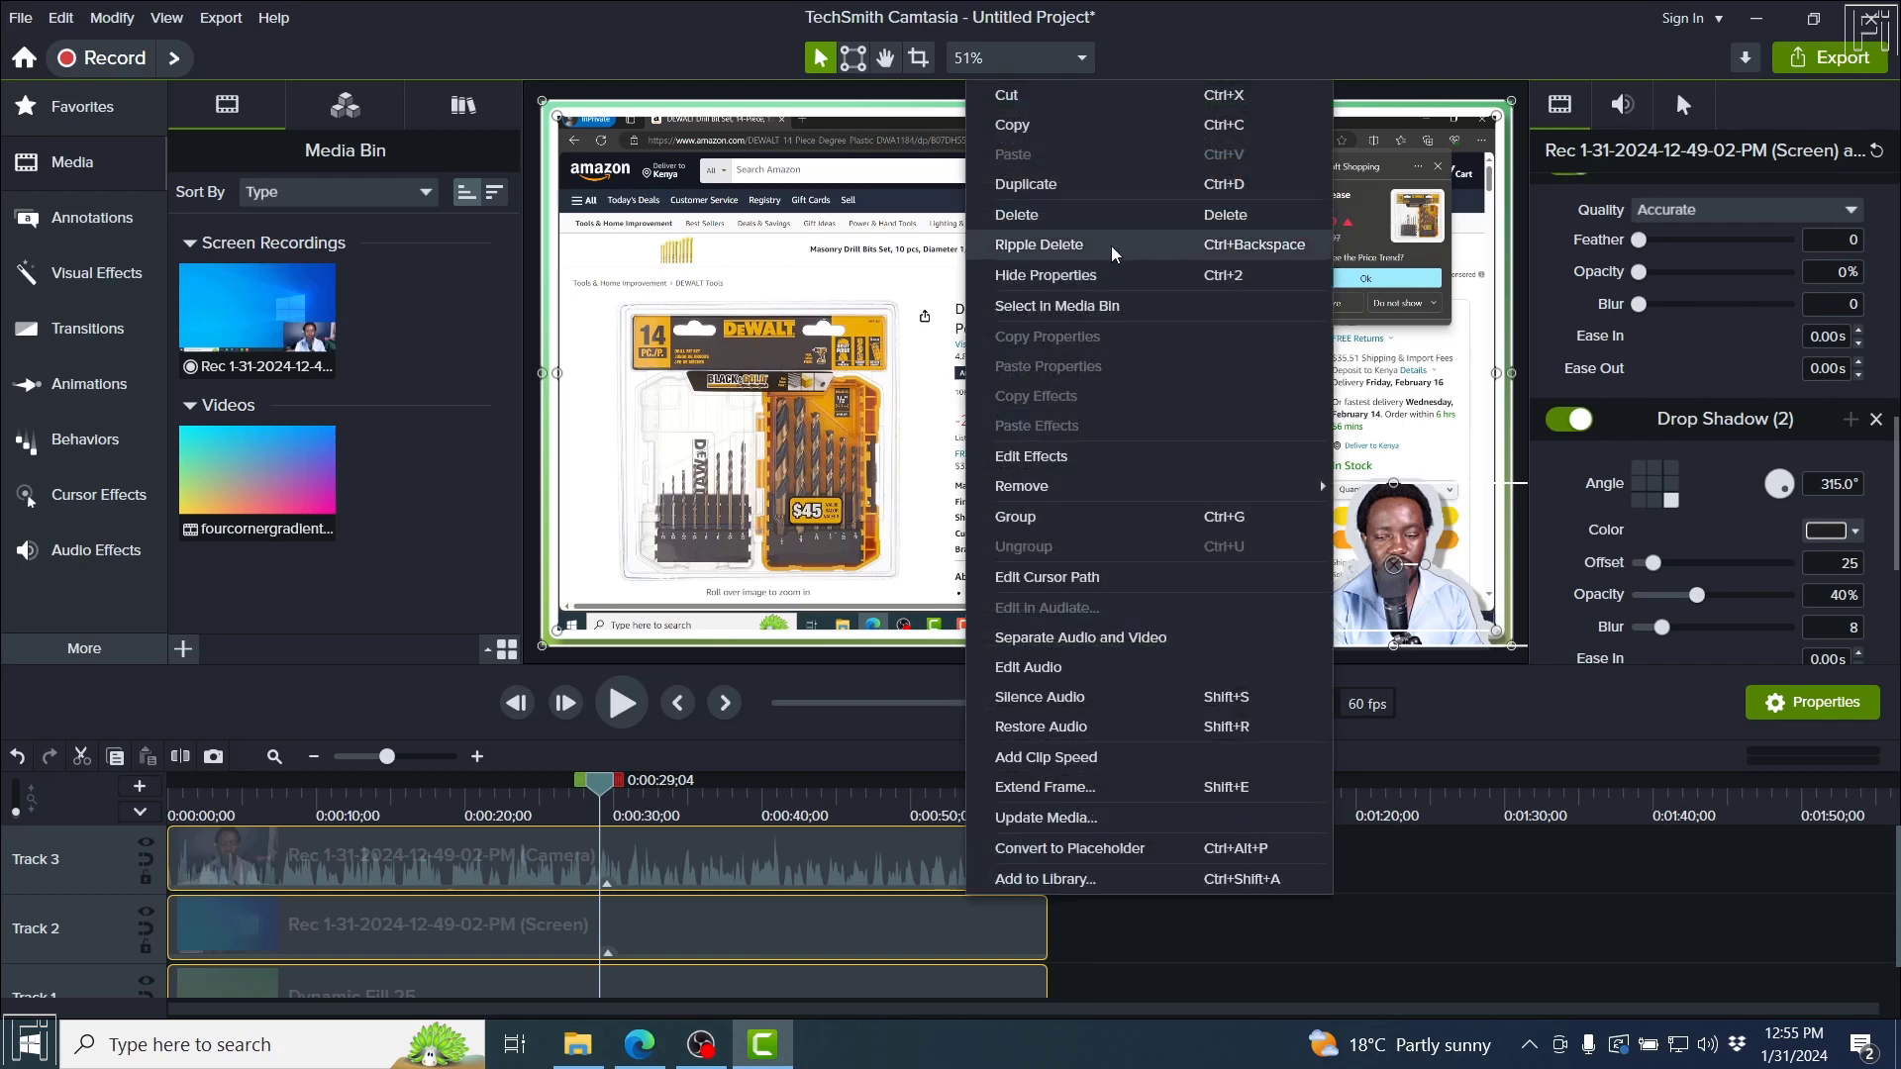
left_click(1474, 891)
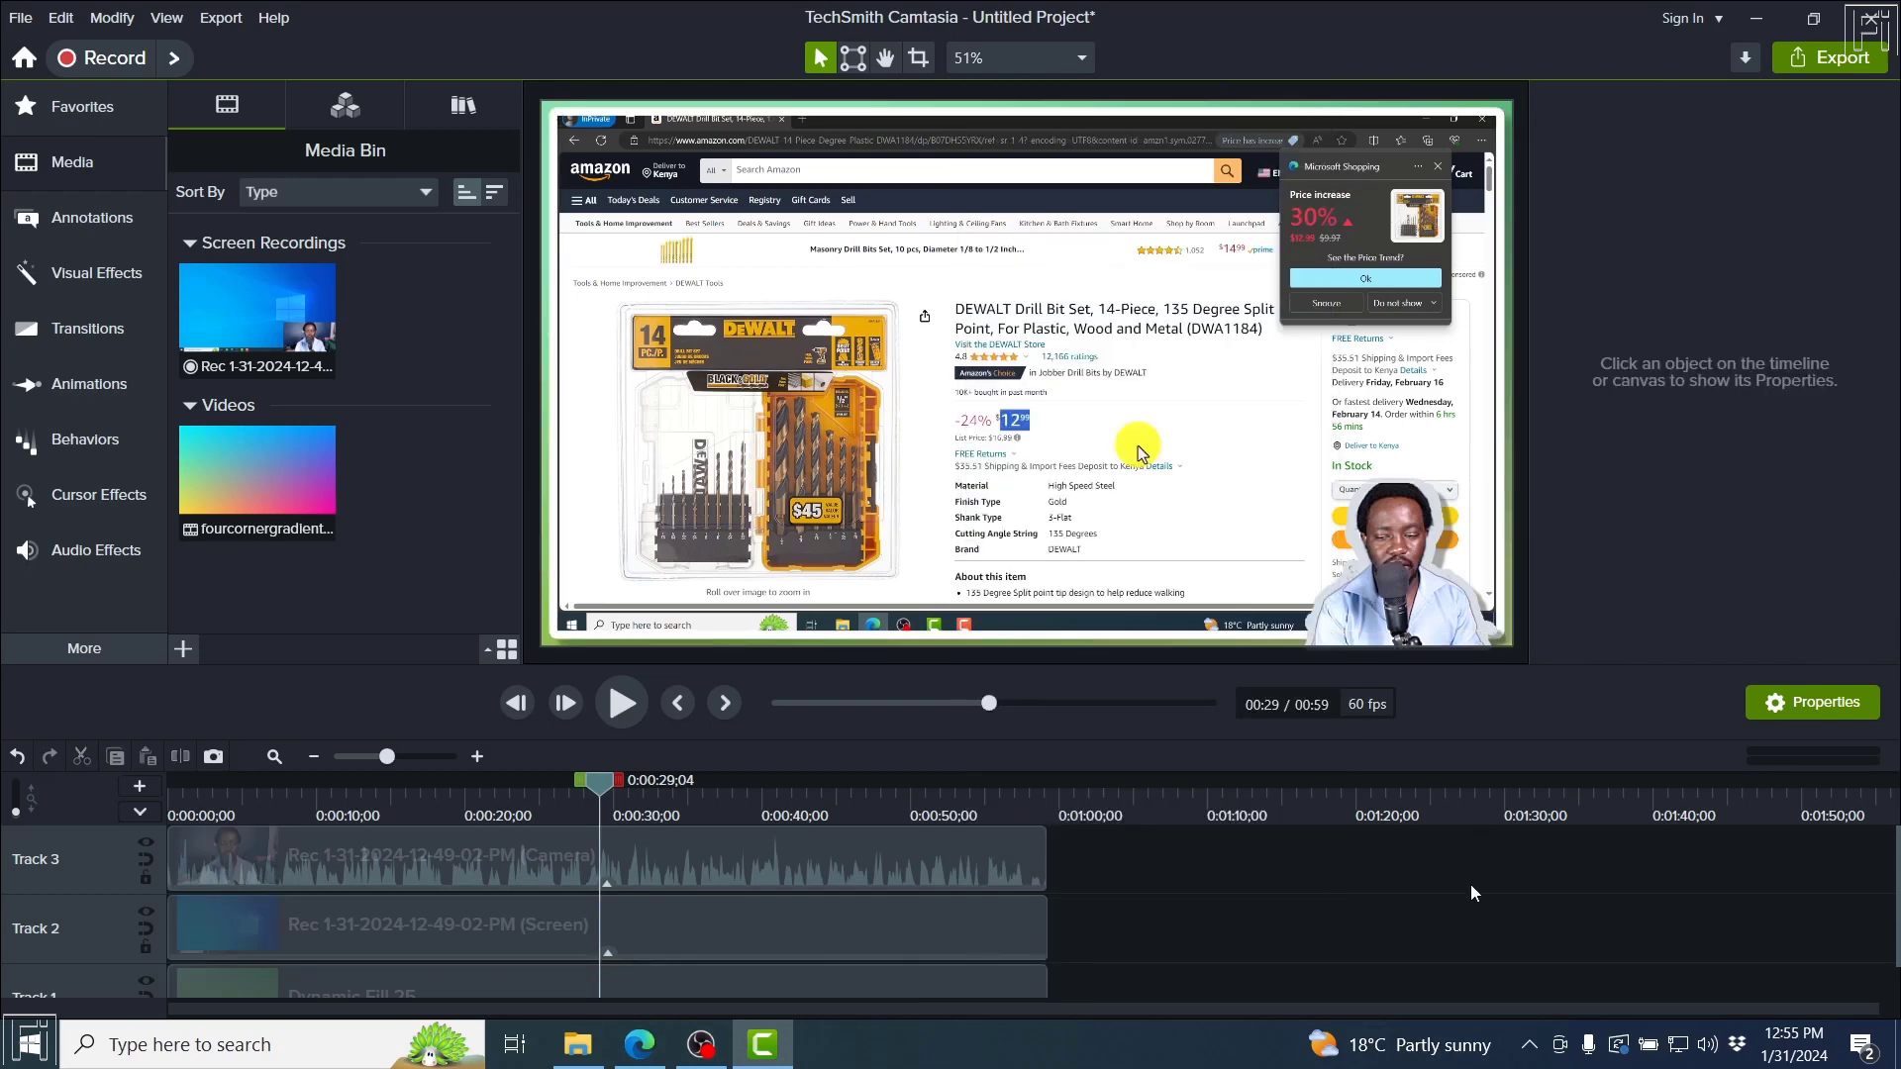